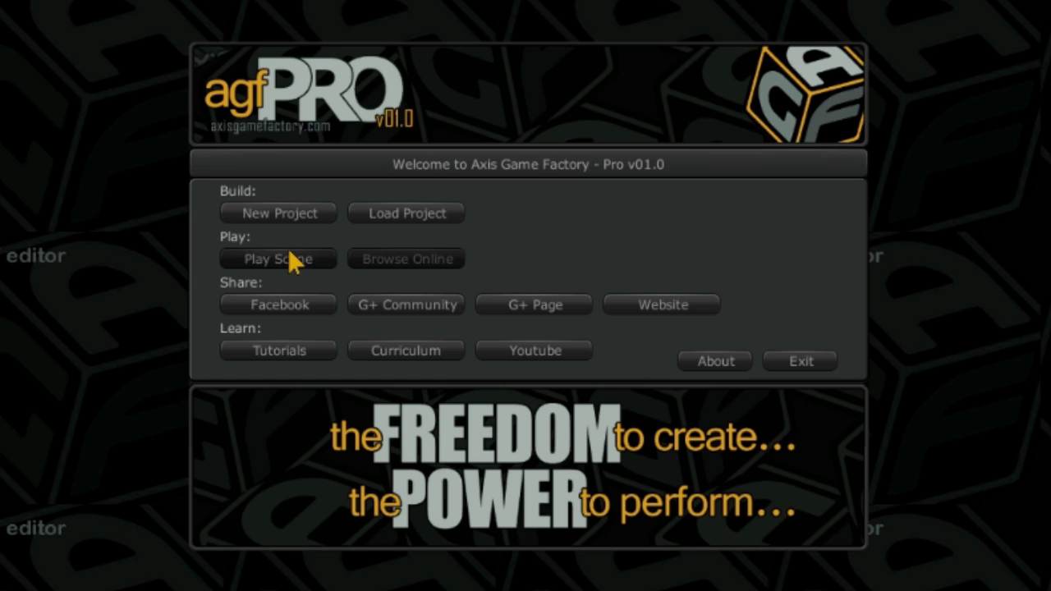
# Start a new project, name it Demo_Project_01, and create it.
pyautogui.click(292, 220)
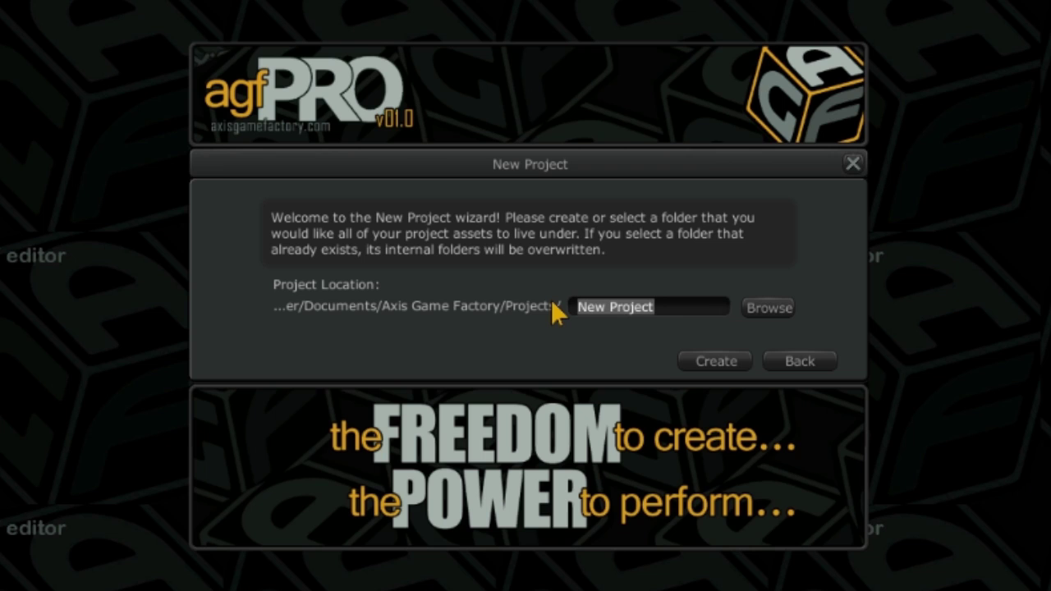
pyautogui.write('Demo_')
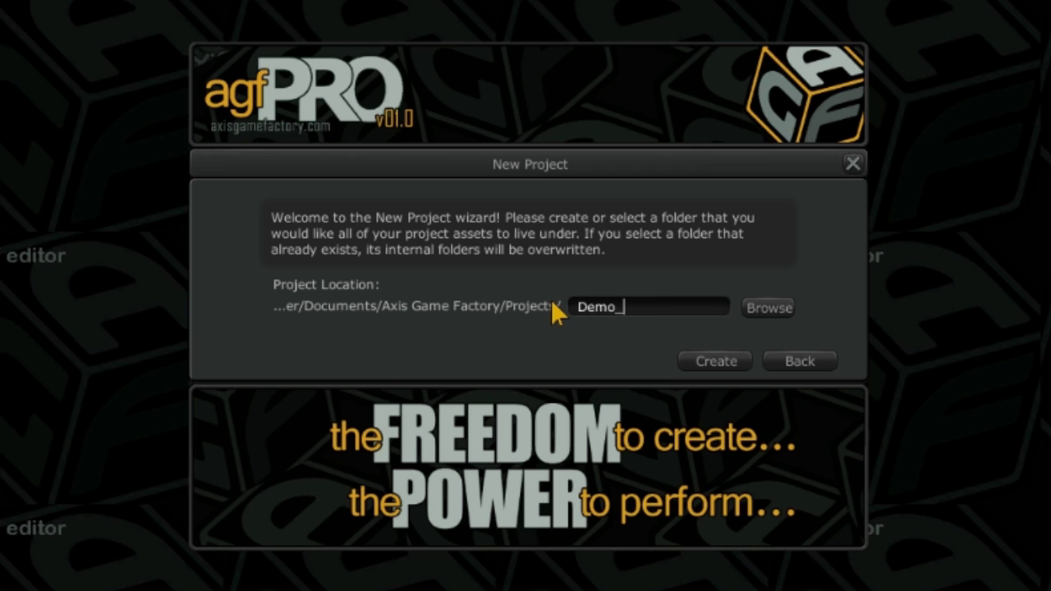
pyautogui.write('Project')
pyautogui.write('_01')
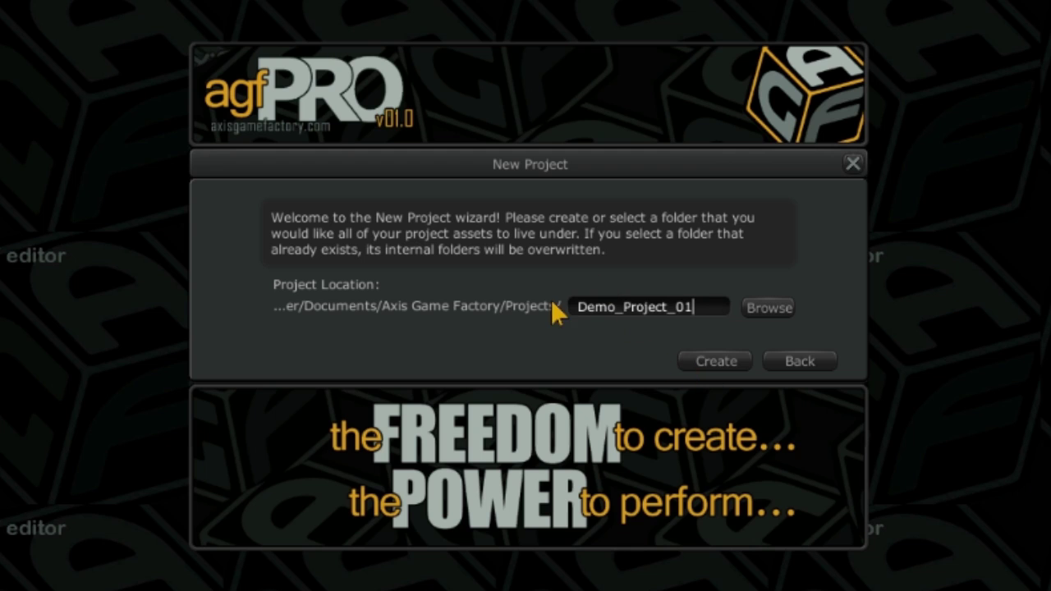
pyautogui.click(702, 367)
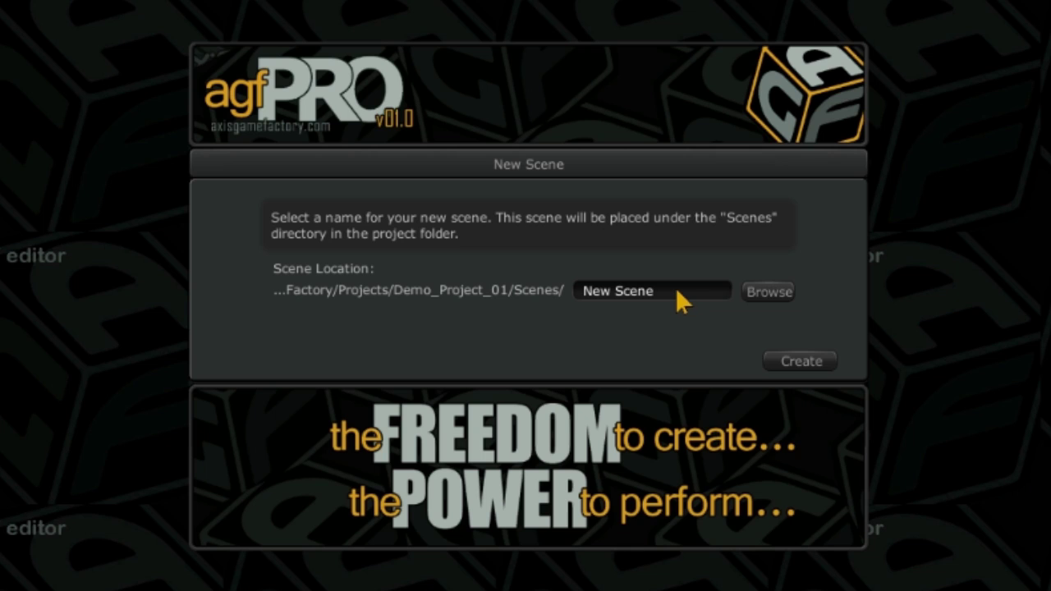
# Replace the default 'New Scene' name with Scene_01 and create the scene.
pyautogui.moveTo(678, 293); pyautogui.dragTo(572, 289)
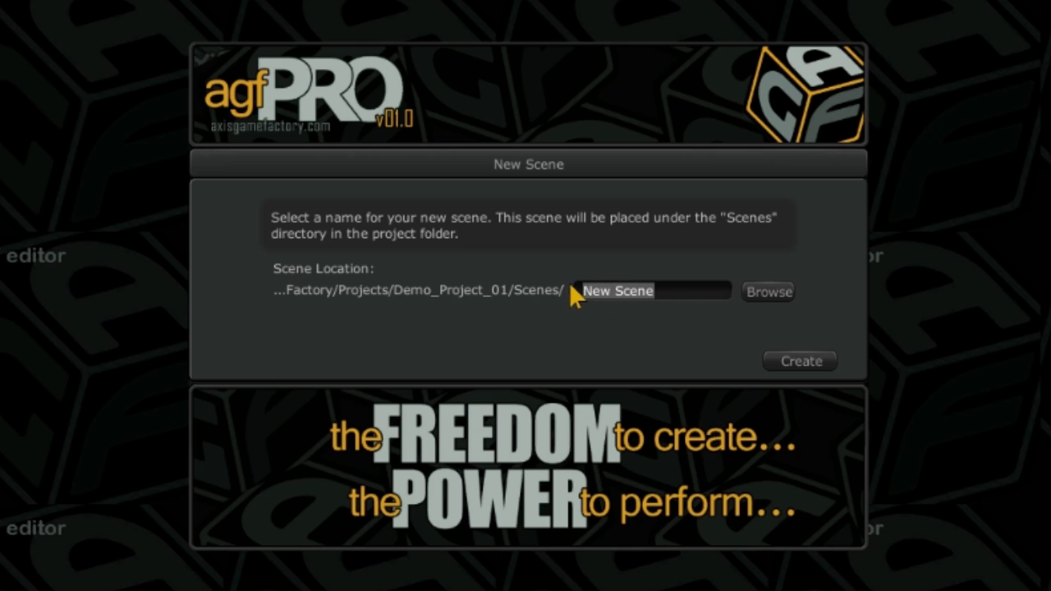
pyautogui.write('Sce')
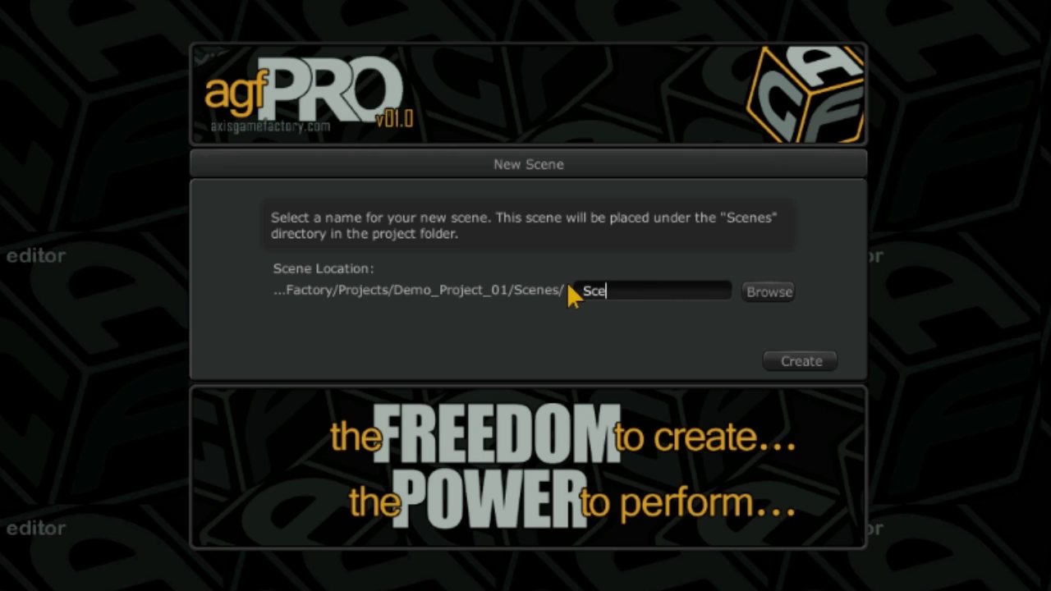
pyautogui.write('ne_01')
pyautogui.click(801, 363)
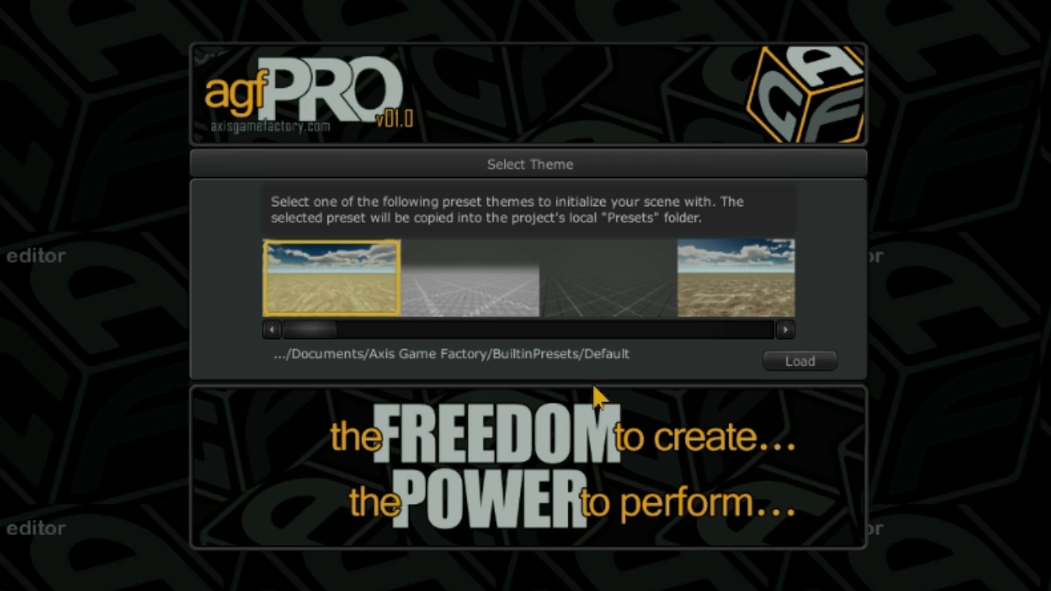
# Scroll the theme thumbnails and choose the desert Preset_05 theme.
pyautogui.moveTo(320, 336)
pyautogui.mouseDown()
pyautogui.moveTo(678, 362)
pyautogui.moveTo(419, 366)
pyautogui.moveTo(463, 370)
pyautogui.mouseUp()
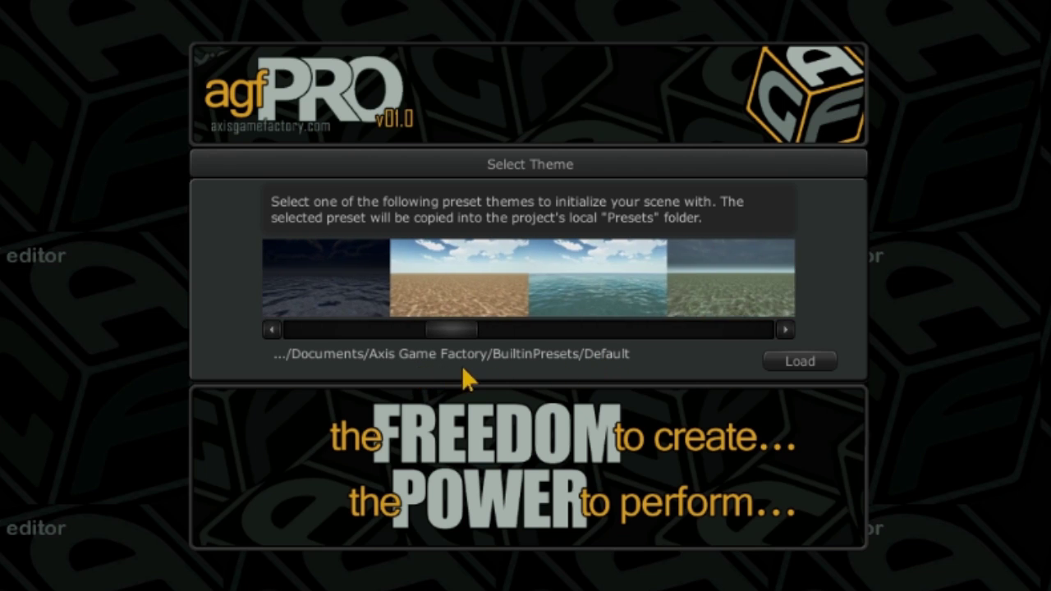
pyautogui.click(473, 316)
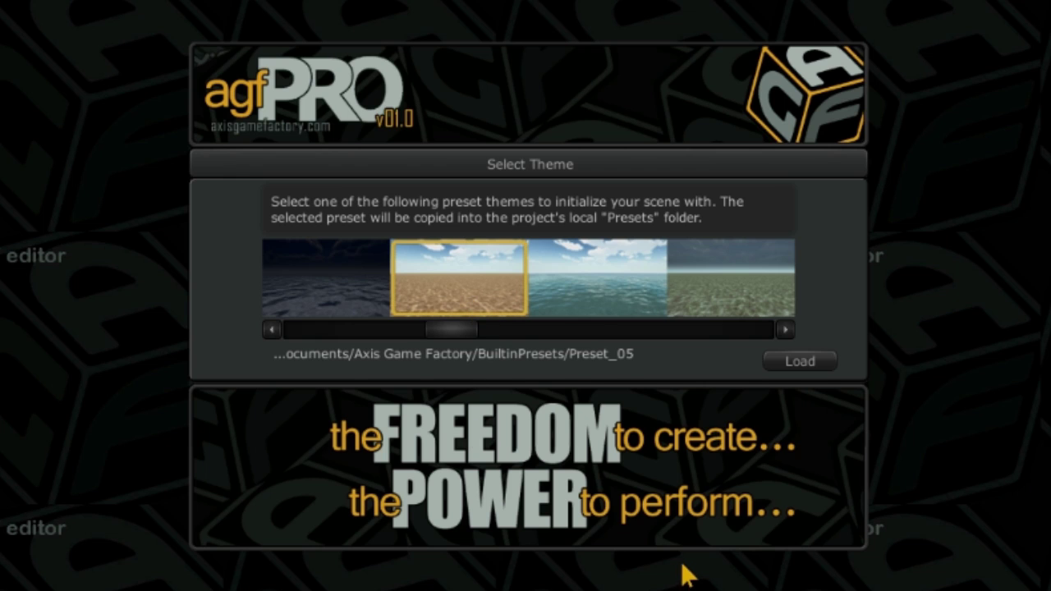
# Load the desert theme and step the Resolution setting down to 1600 x 900.
pyautogui.click(787, 363)
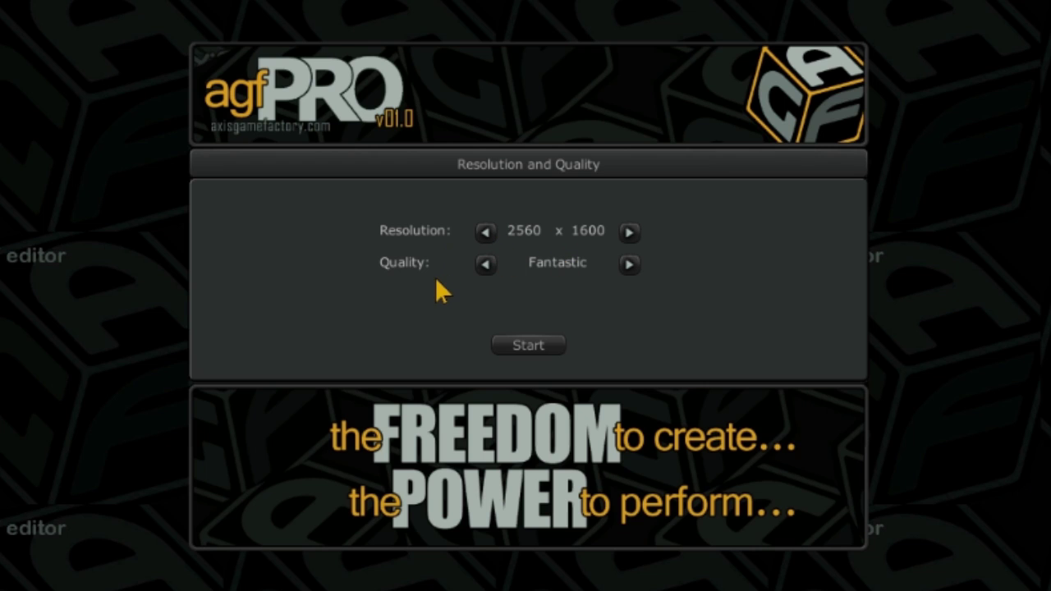
pyautogui.click(487, 233)
pyautogui.click(486, 232)
pyautogui.click(631, 235)
pyautogui.click(632, 236)
pyautogui.click(487, 233)
pyautogui.click(486, 232)
pyautogui.click(486, 232)
pyautogui.click(486, 232)
pyautogui.click(486, 233)
# Step the Quality setting from Fantastic down to Fastest.
pyautogui.click(487, 267)
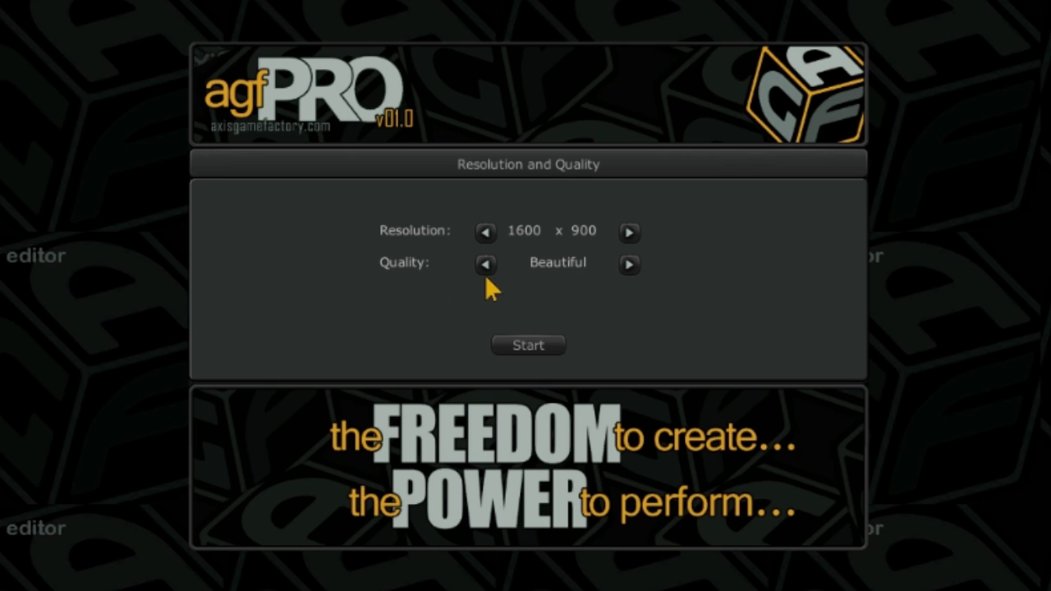
pyautogui.click(485, 273)
pyautogui.click(485, 272)
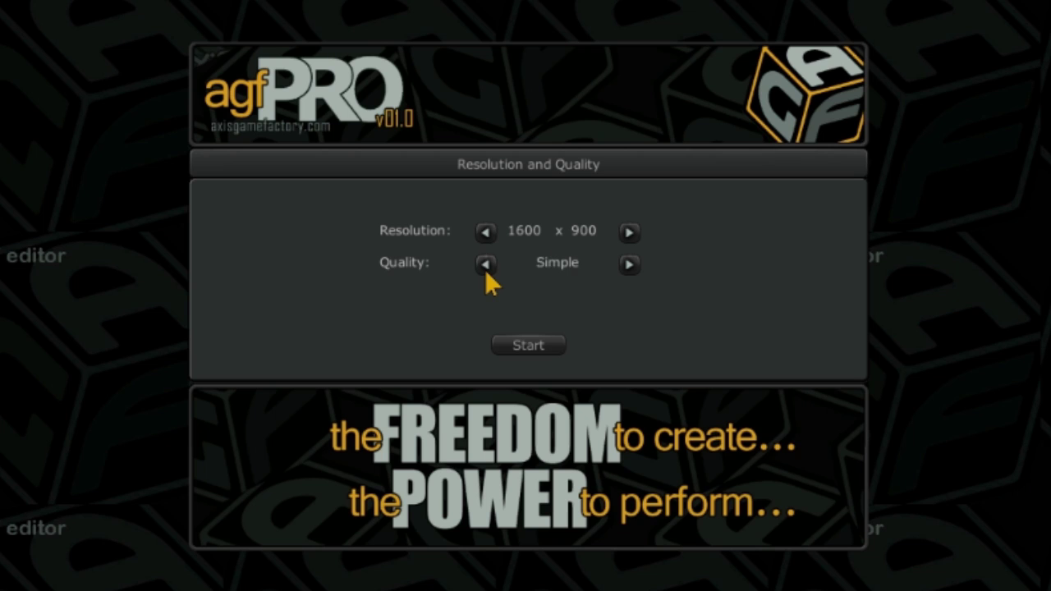
pyautogui.click(633, 263)
pyautogui.click(633, 264)
pyautogui.click(486, 263)
pyautogui.click(486, 262)
pyautogui.click(487, 263)
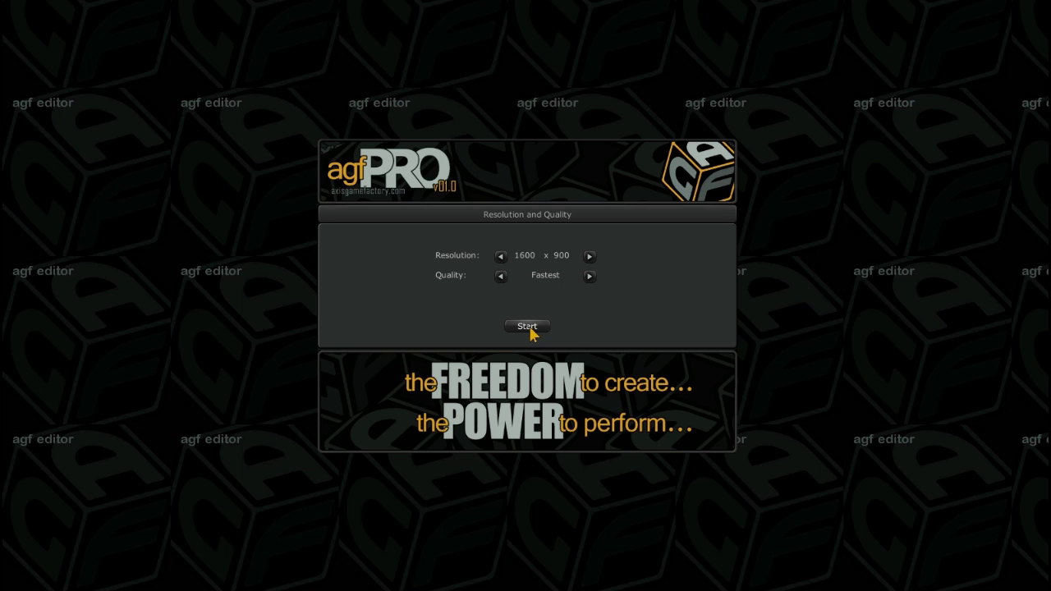
# Start the editor at 1600 x 900 with Fastest quality on the desert terrain.
pyautogui.click(528, 327)
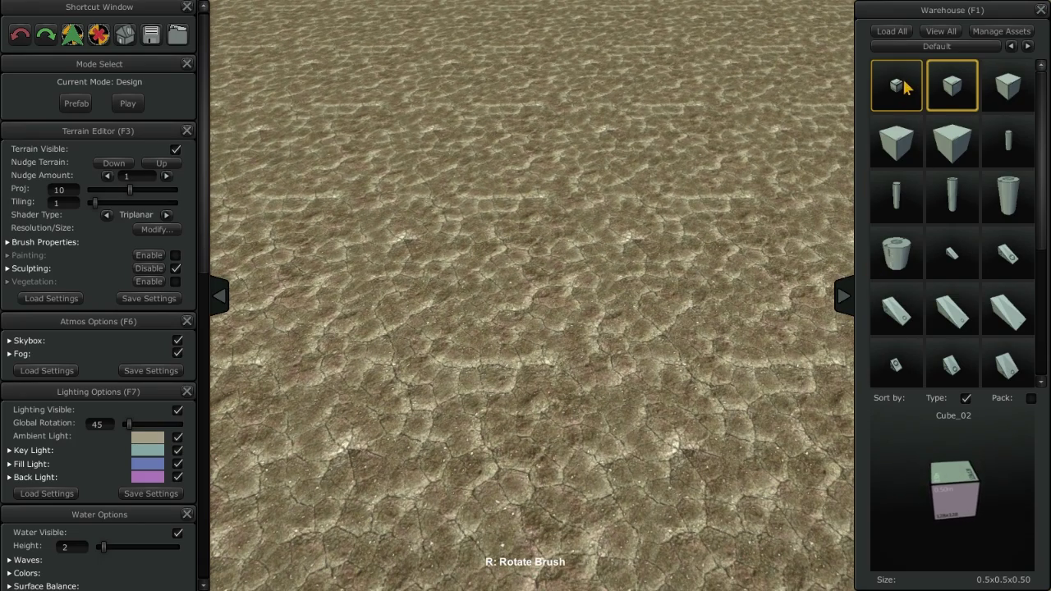
# Choose the 0.25 m Cube_01 from the Warehouse and zoom in on the ground.
pyautogui.click(898, 86)
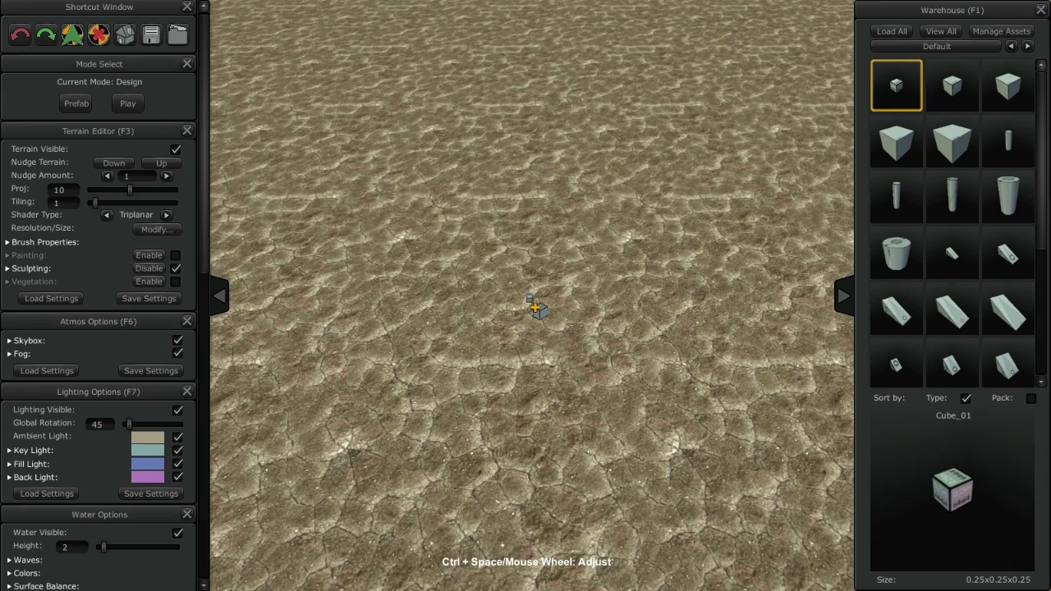
pyautogui.scroll(3, 536, 308)
pyautogui.scroll(4, 535, 308)
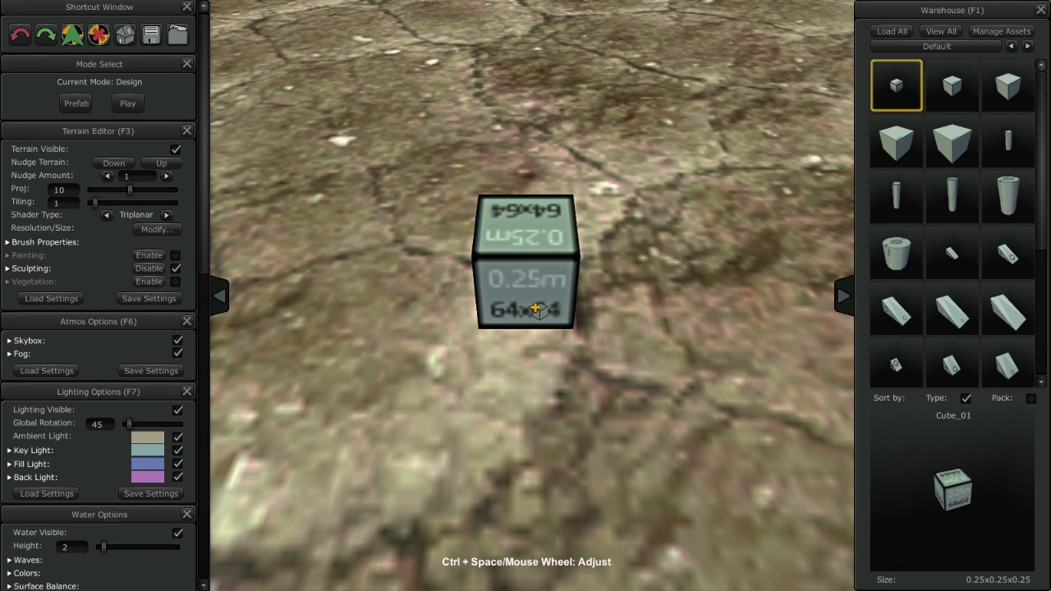
# Choose the 4x4x4 Cube_05 and move it across the desert terrain.
pyautogui.click(965, 141)
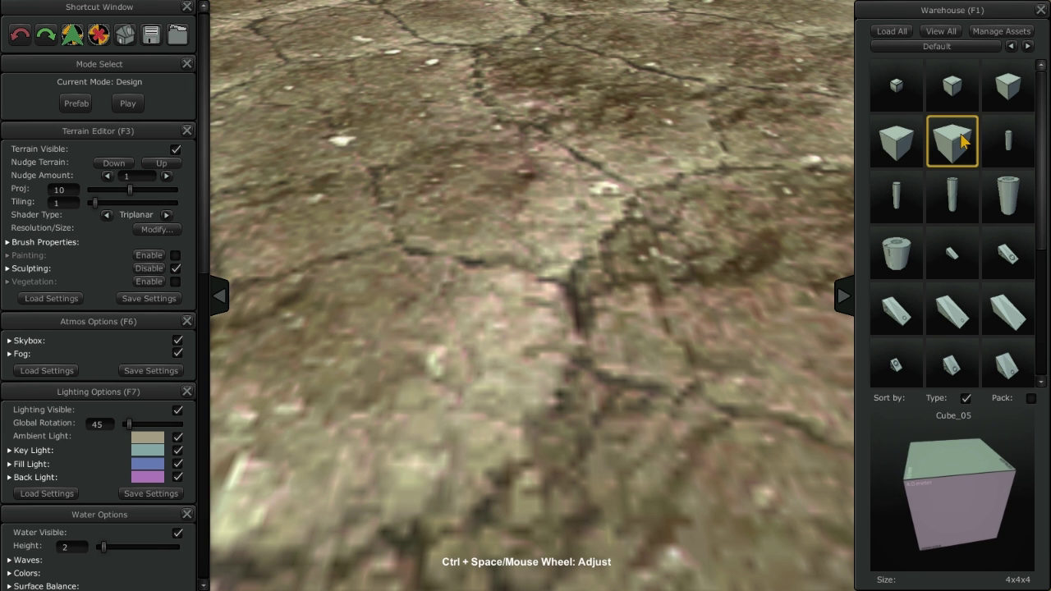
pyautogui.moveTo(963, 141); pyautogui.dragTo(541, 335)
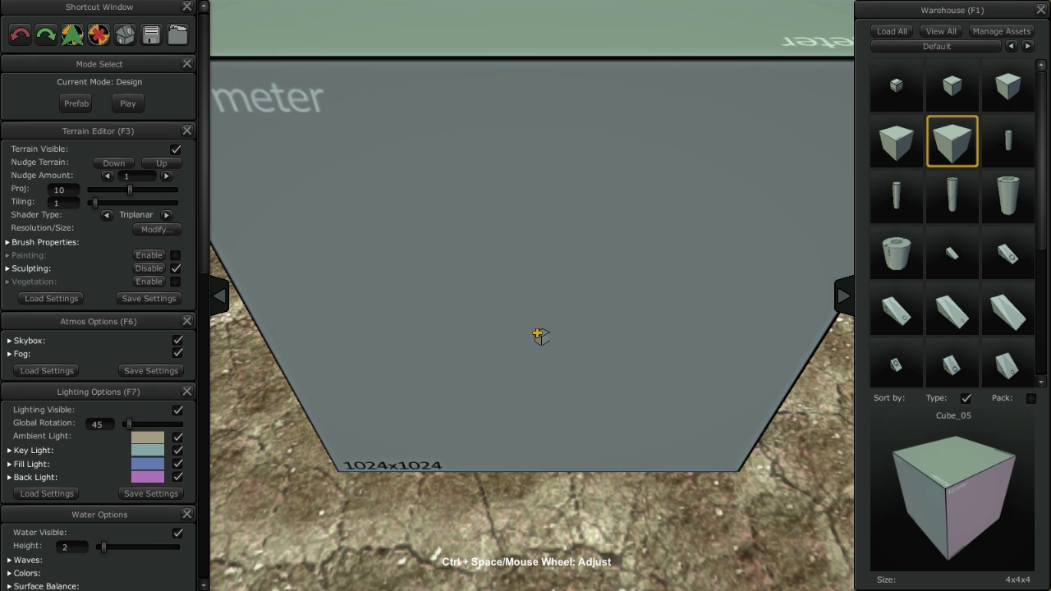
pyautogui.moveTo(539, 333); pyautogui.dragTo(533, 331)
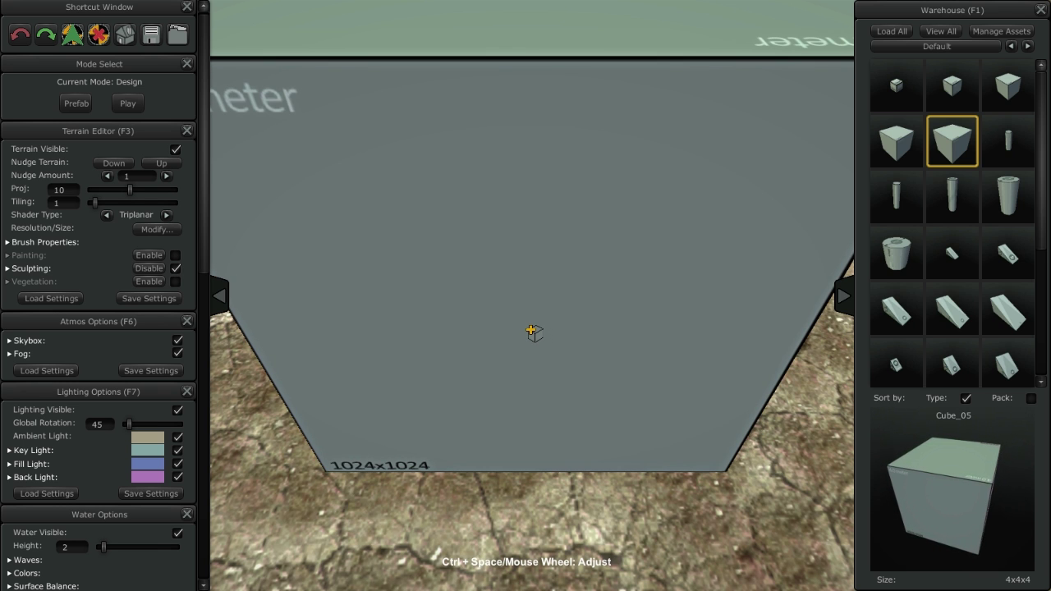
pyautogui.moveTo(531, 331)
pyautogui.mouseDown()
pyautogui.moveTo(662, 77)
pyautogui.moveTo(550, 156)
pyautogui.moveTo(488, 174)
pyautogui.moveTo(504, 207)
pyautogui.moveTo(277, 211)
pyautogui.moveTo(265, 319)
pyautogui.moveTo(352, 469)
pyautogui.moveTo(535, 376)
pyautogui.moveTo(734, 197)
pyautogui.moveTo(521, 364)
pyautogui.moveTo(367, 70)
pyautogui.moveTo(578, 501)
pyautogui.moveTo(535, 359)
pyautogui.moveTo(740, 233)
pyautogui.moveTo(758, 206)
pyautogui.moveTo(807, 198)
pyautogui.moveTo(1009, 254)
pyautogui.moveTo(962, 152)
pyautogui.mouseUp()
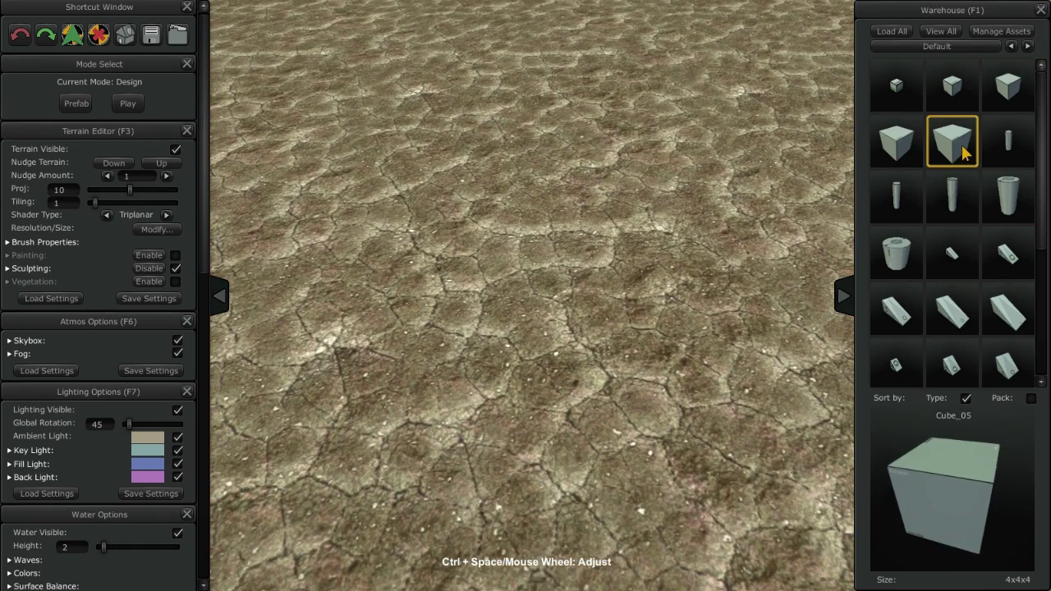
# Reselect Cube_01 and move the camera forward across the terrain.
pyautogui.click(902, 88)
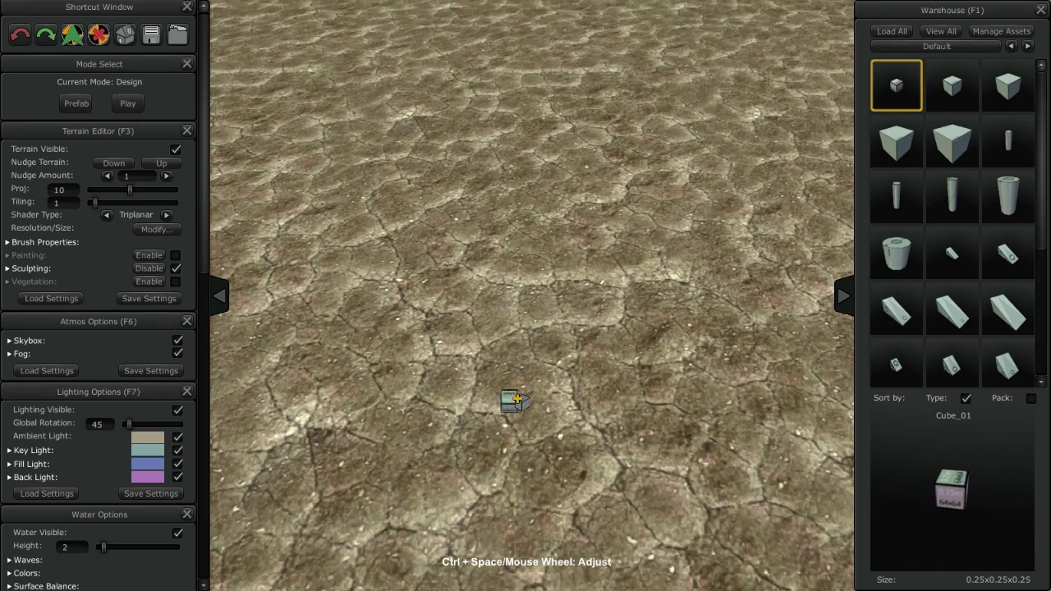
pyautogui.press('w')
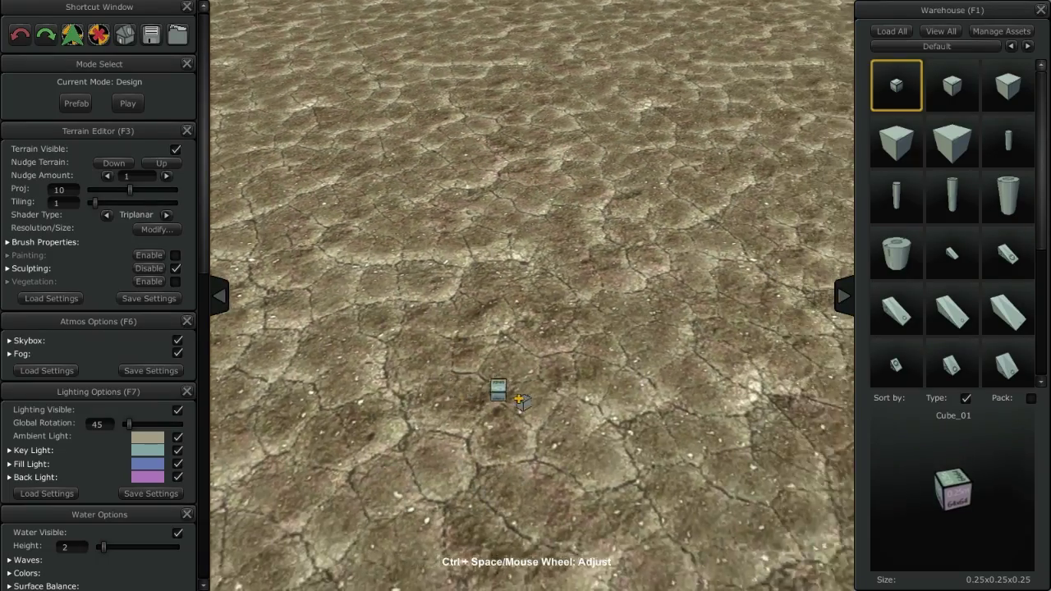
pyautogui.press('w')
pyautogui.press('w')
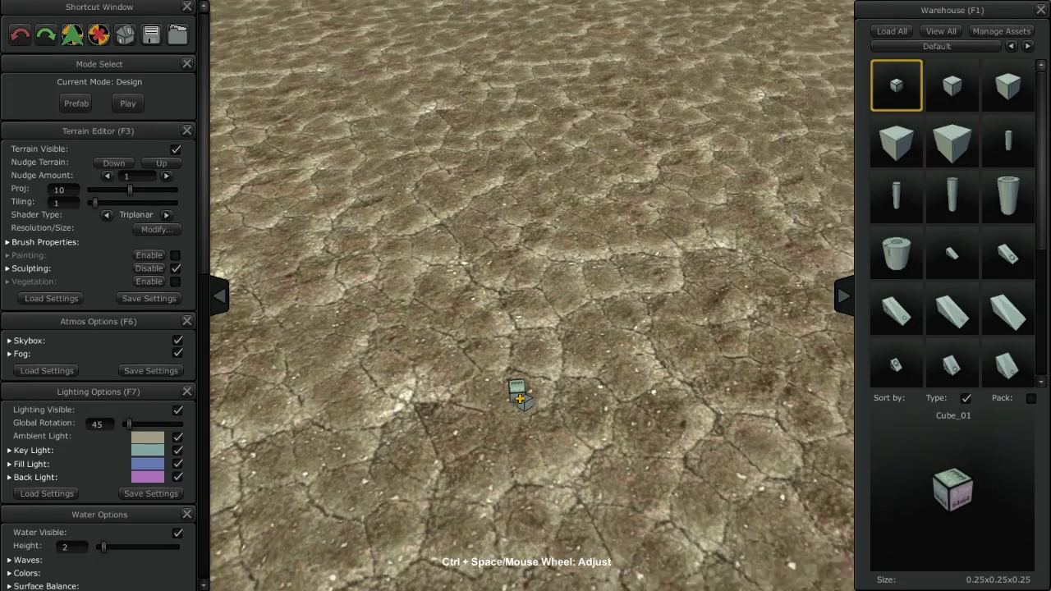
pyautogui.press('w')
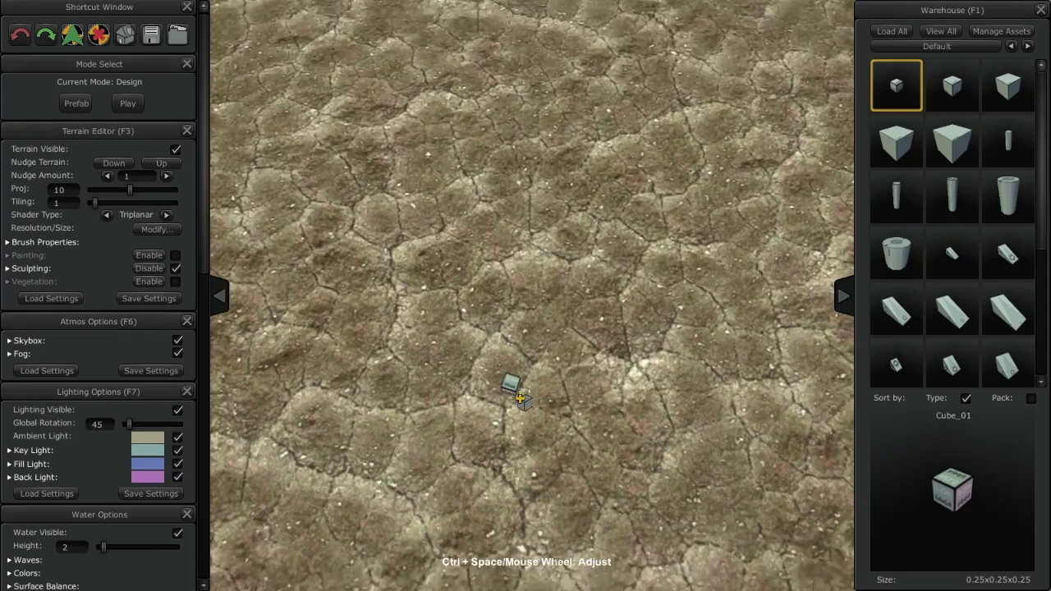
# Tilt the view up to the sky and back down, then bring up Camera Options.
pyautogui.press('Up')
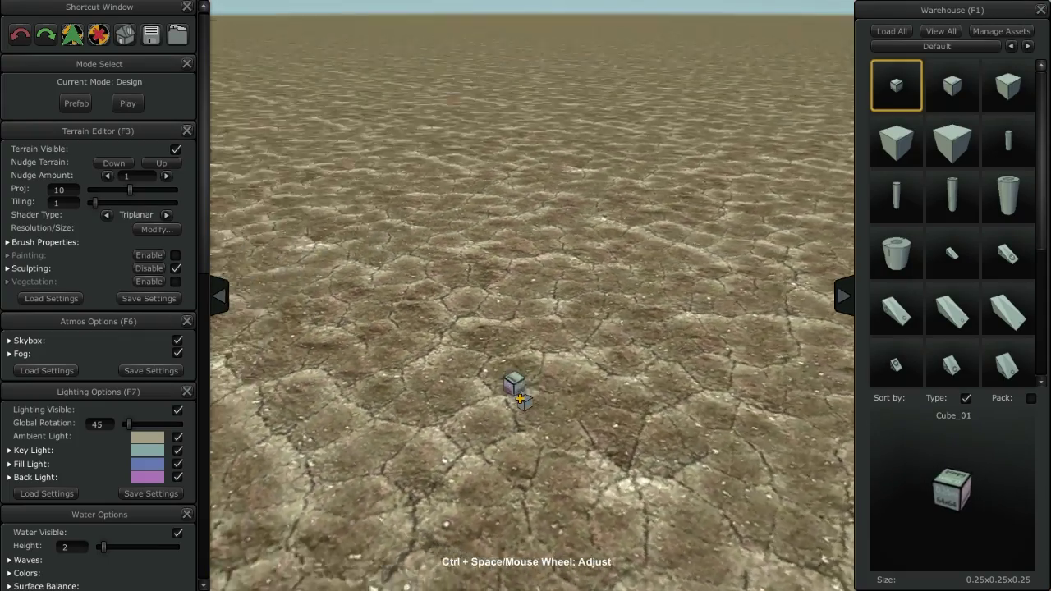
pyautogui.press('Down')
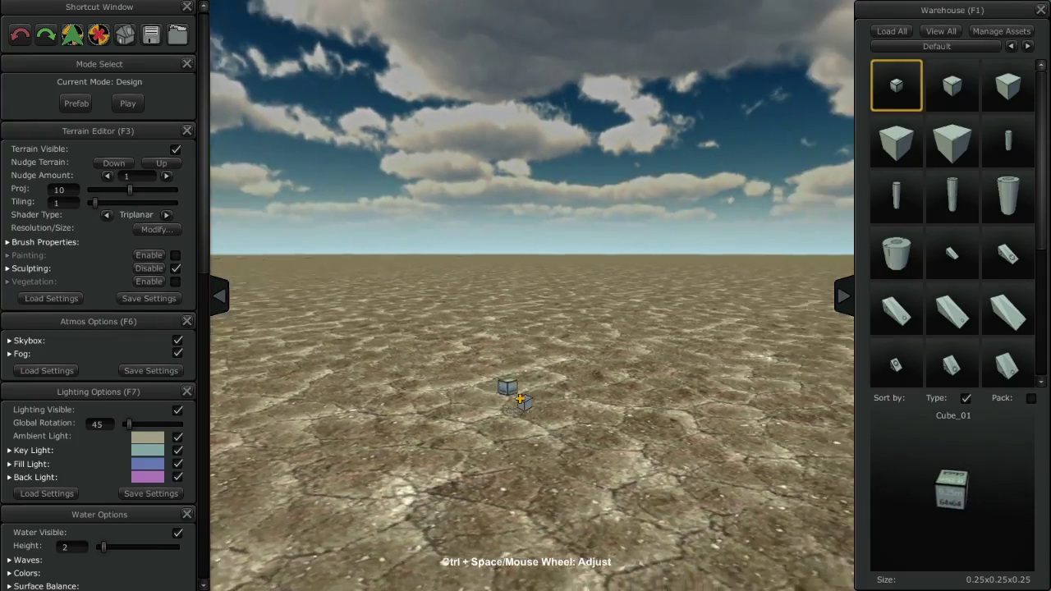
pyautogui.press('Down')
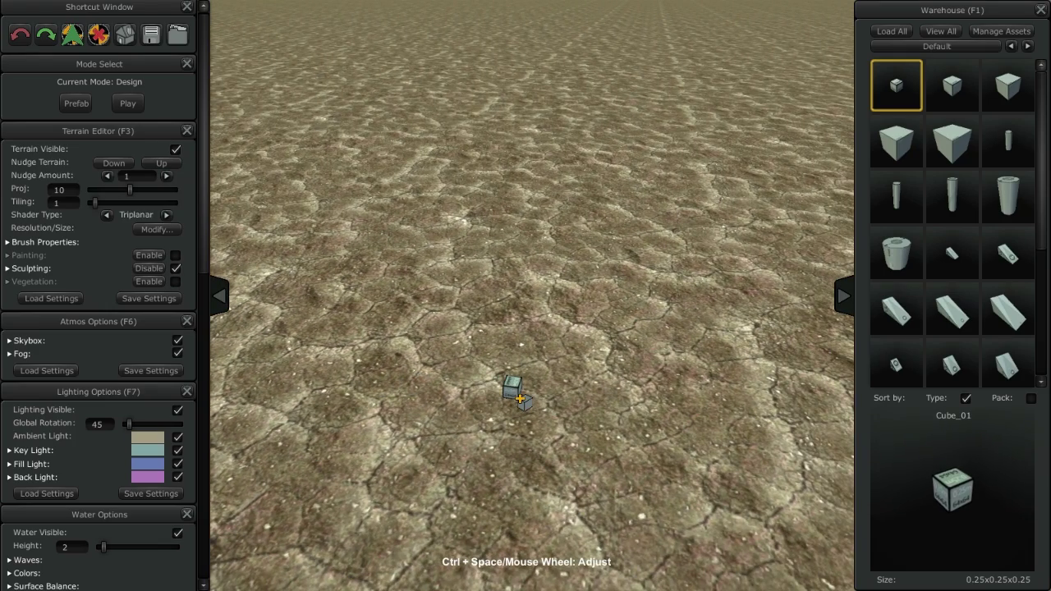
pyautogui.press('F8')
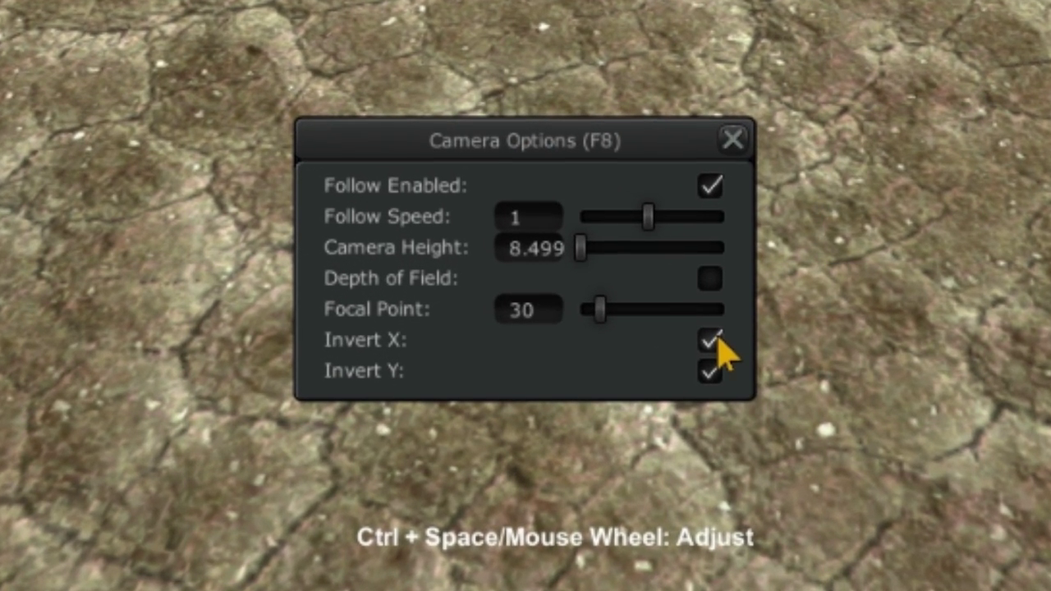
# Toggle Invert X and Invert Y off and back on, then close Camera Options.
pyautogui.click(717, 340)
pyautogui.click(716, 373)
pyautogui.click(714, 342)
pyautogui.click(711, 373)
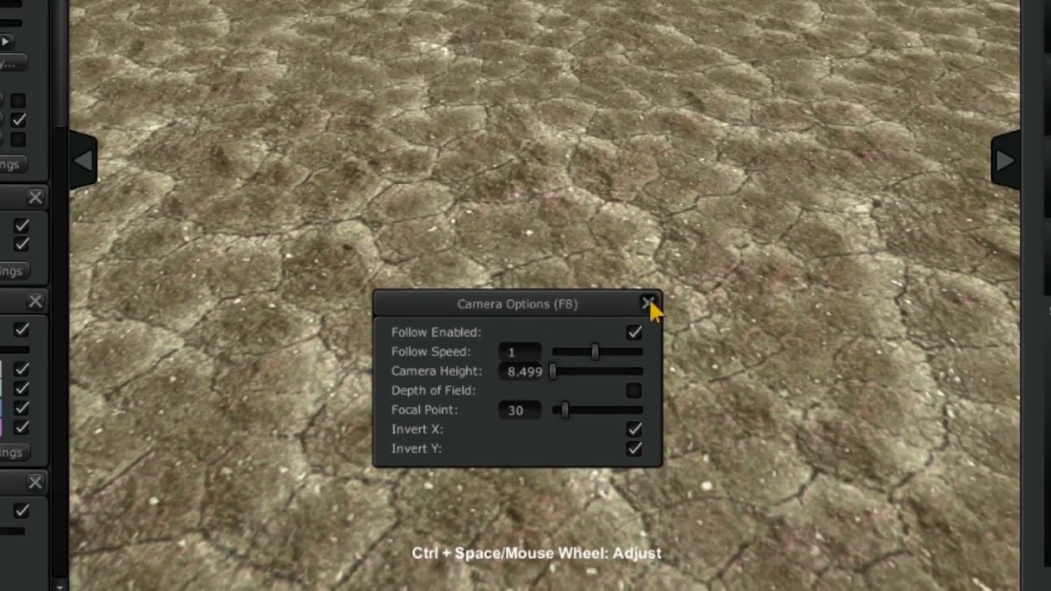
pyautogui.click(650, 302)
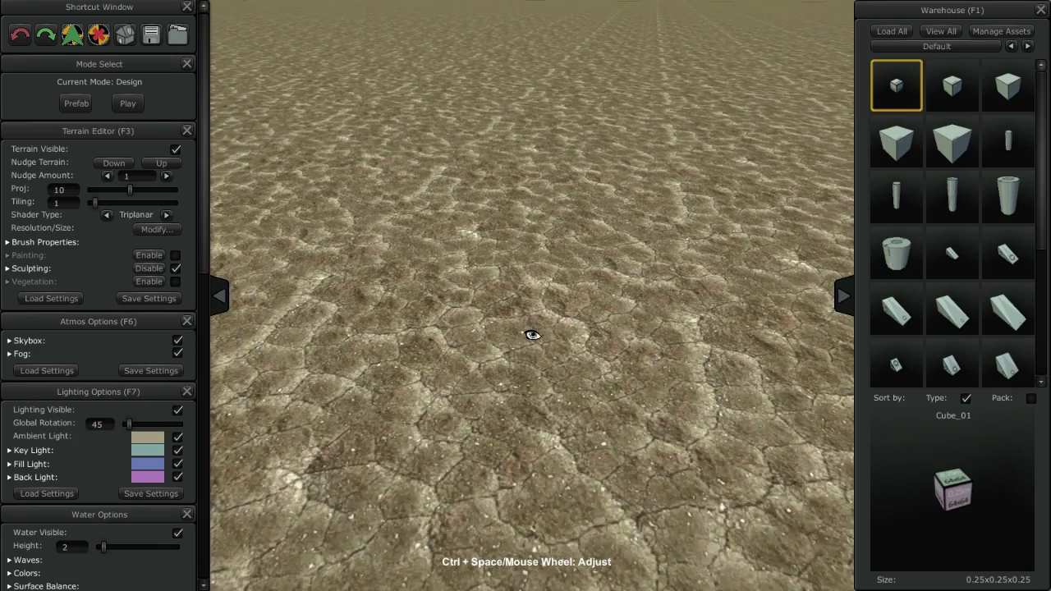
# Fly the camera forward over the cracked desert ground until the horizon shows.
pyautogui.press('w')
pyautogui.press('w')
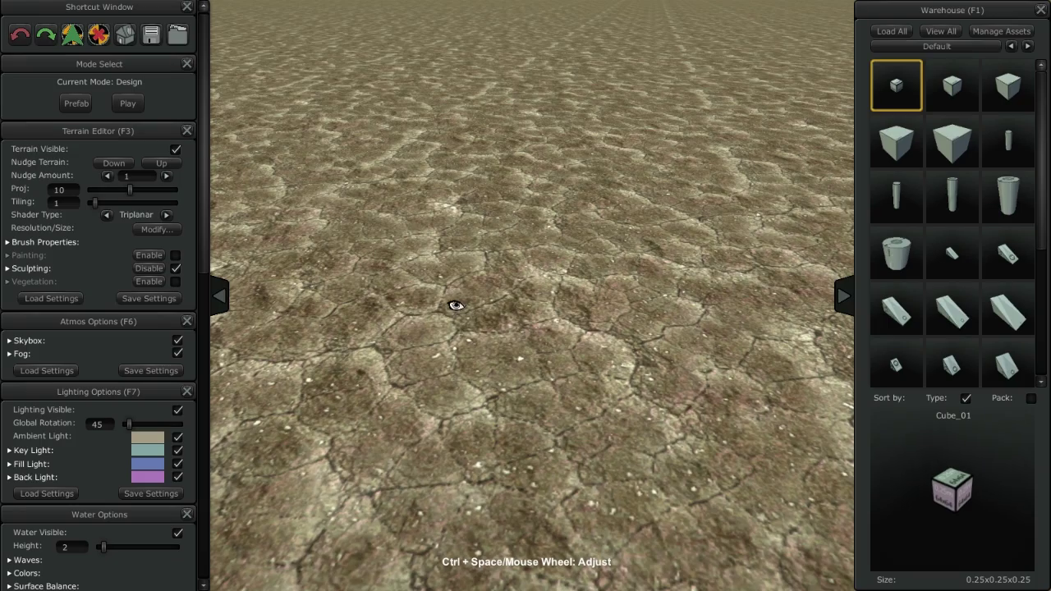
pyautogui.press('w')
pyautogui.press('w')
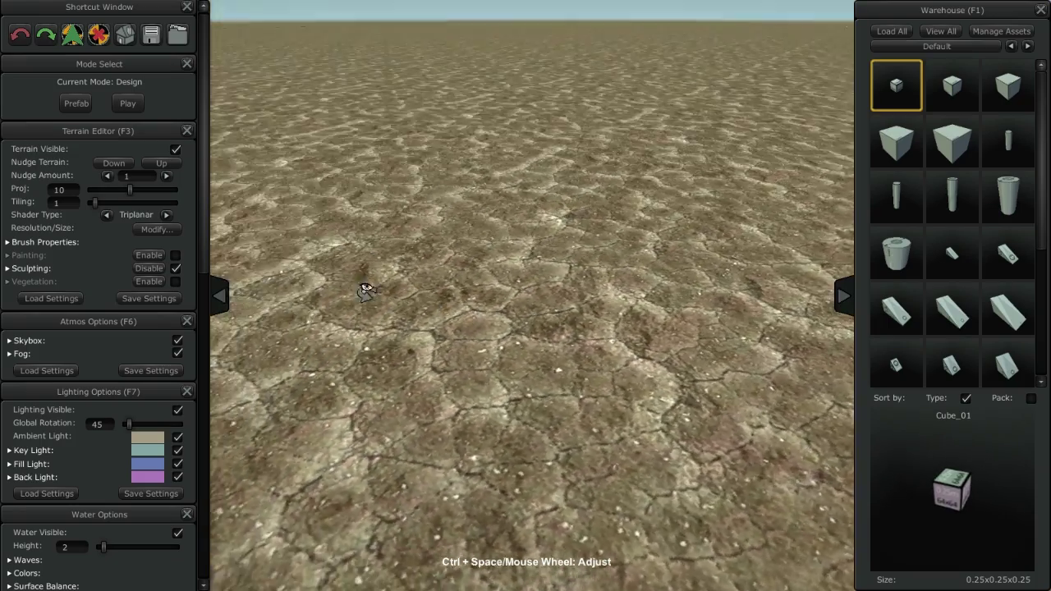
pyautogui.press('w')
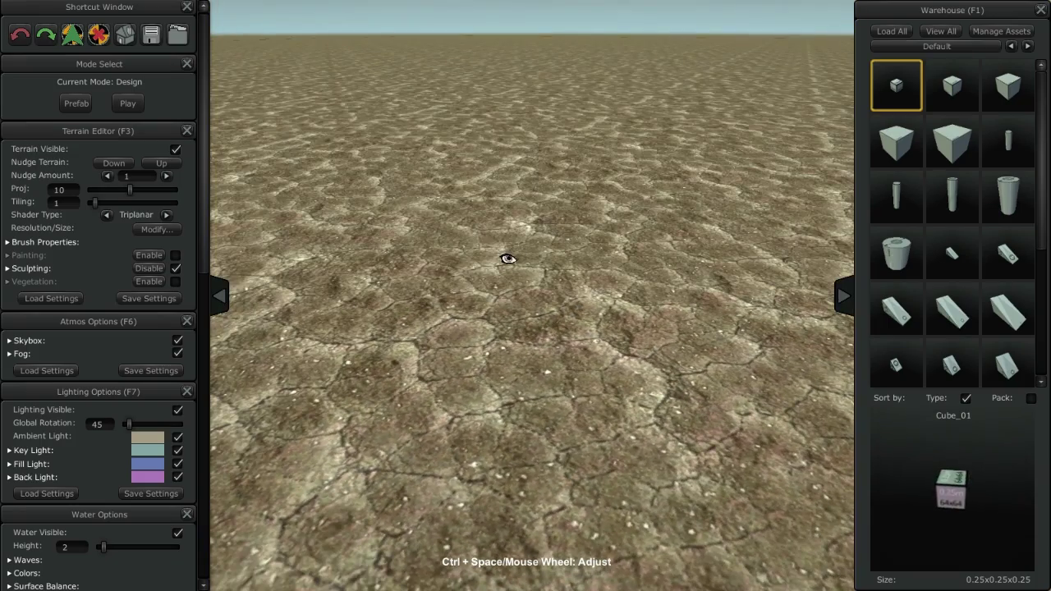
pyautogui.press('w')
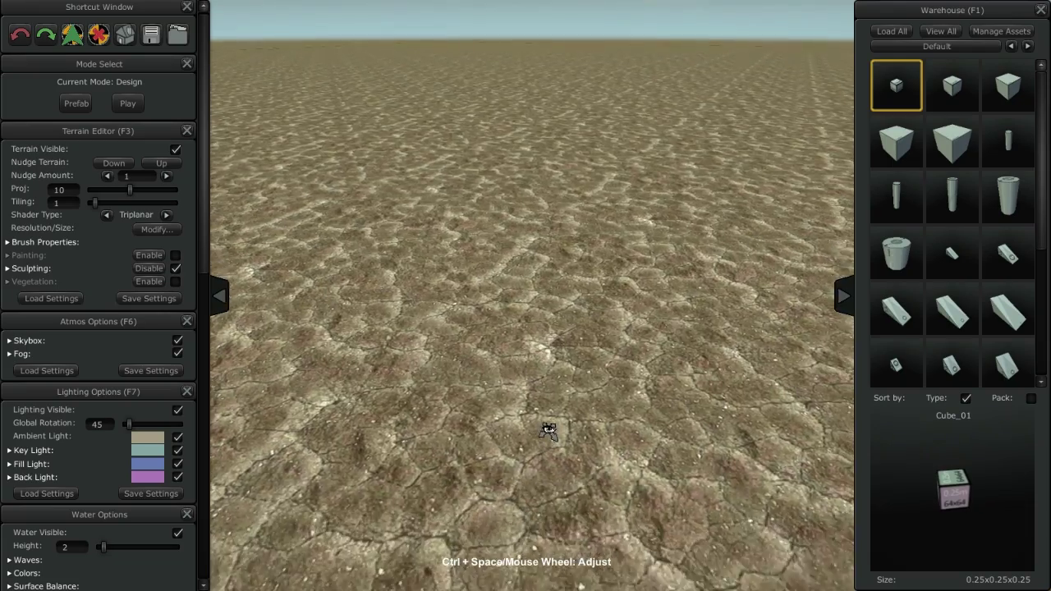
pyautogui.press('w')
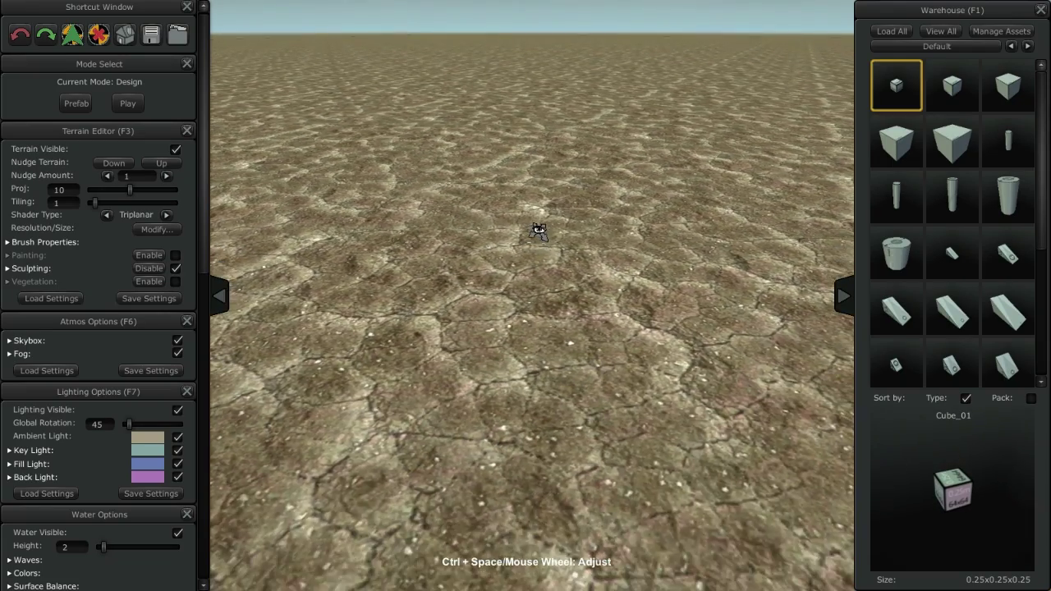
pyautogui.press('w')
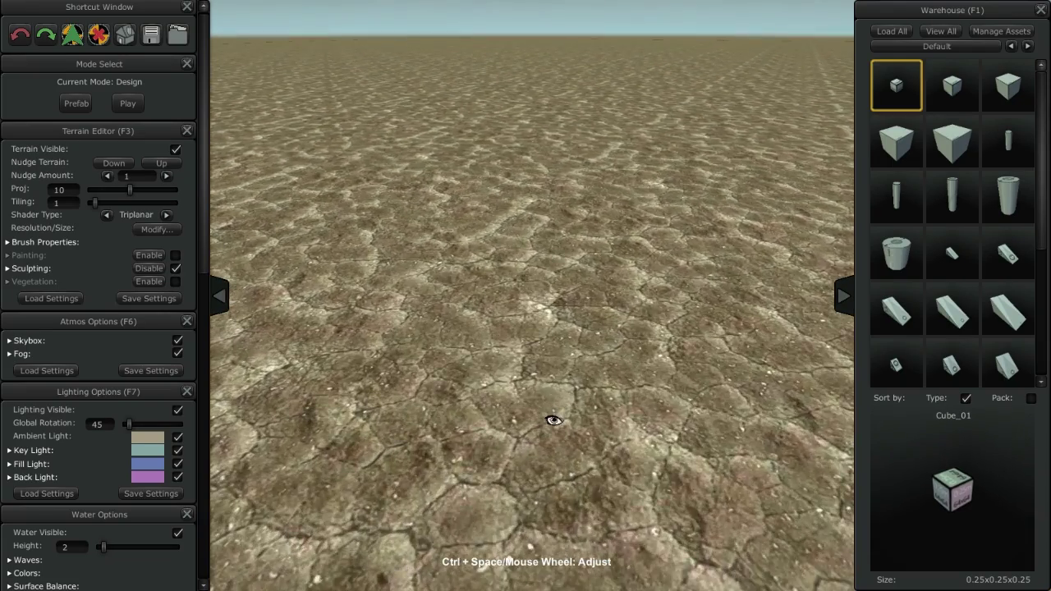
pyautogui.press('w')
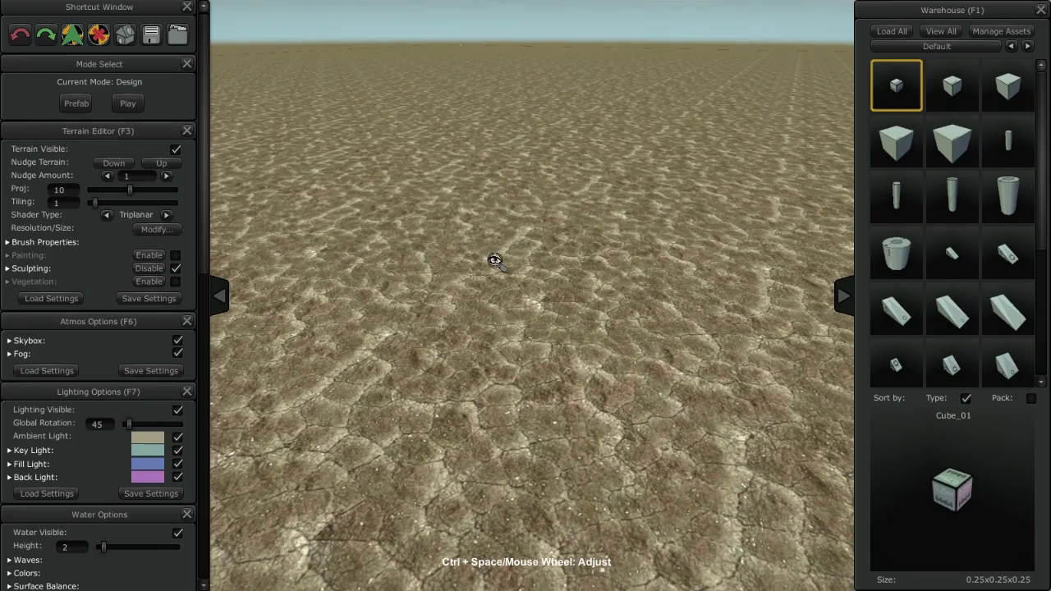
pyautogui.press('w')
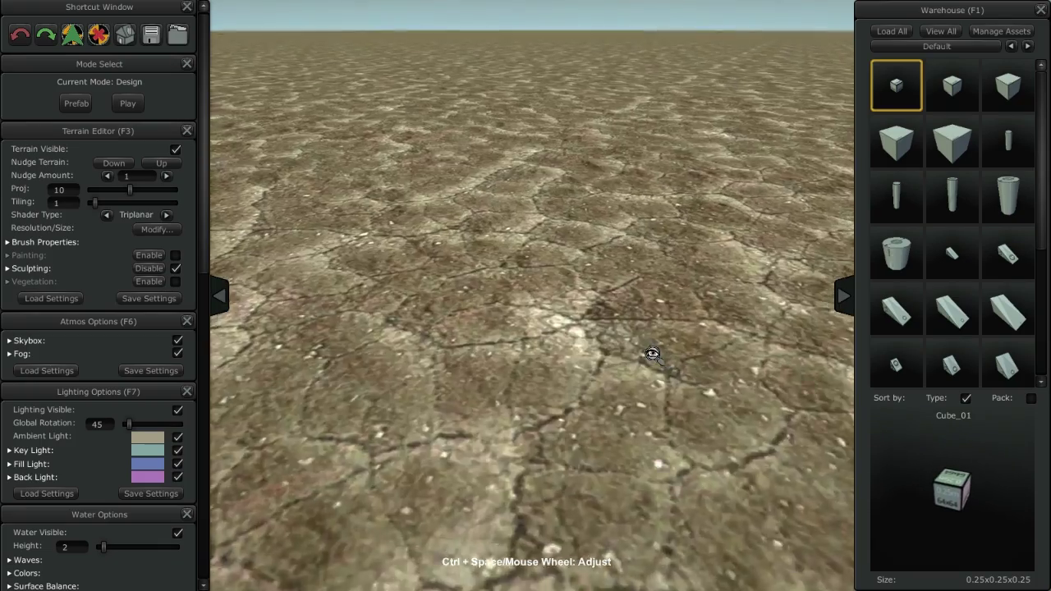
# Settle the camera at a new height and bring up the radial quick menu.
pyautogui.scroll(-5, 652, 354)
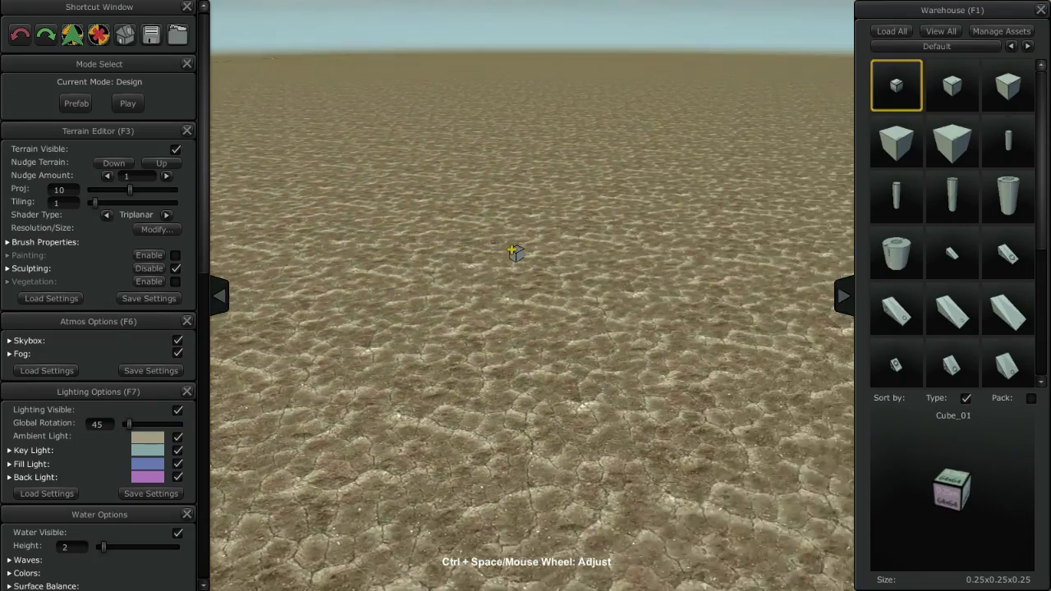
pyautogui.scroll(-3, 512, 250)
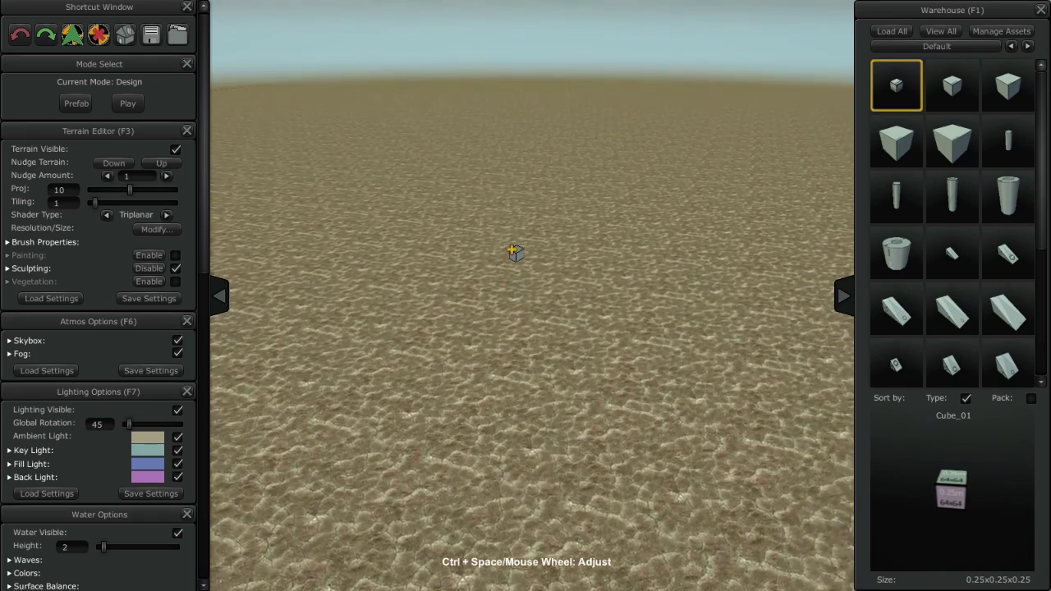
pyautogui.scroll(3, 512, 251)
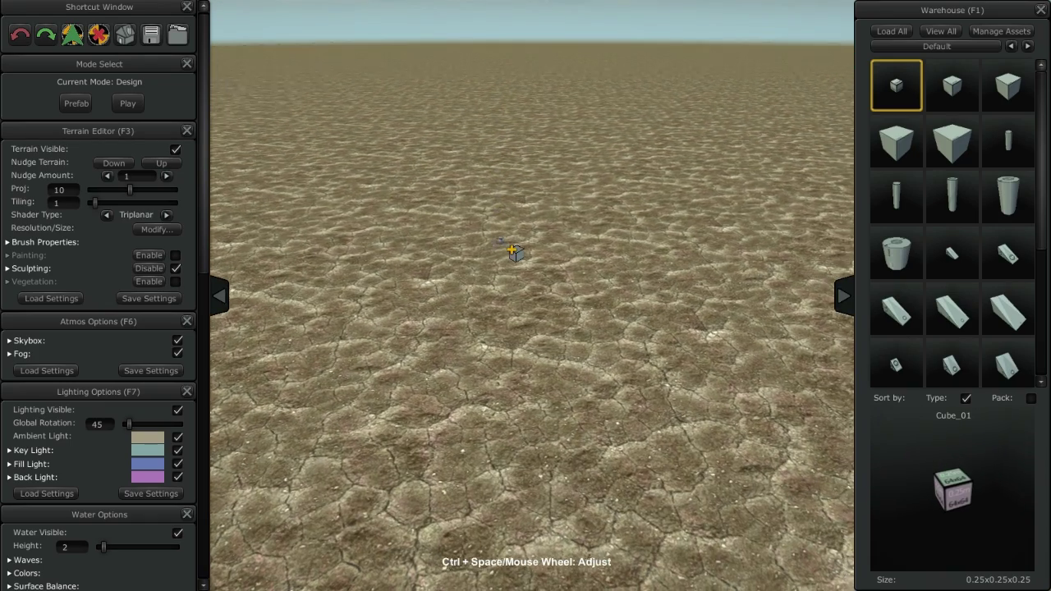
pyautogui.scroll(2, 512, 251)
pyautogui.scroll(-2, 512, 251)
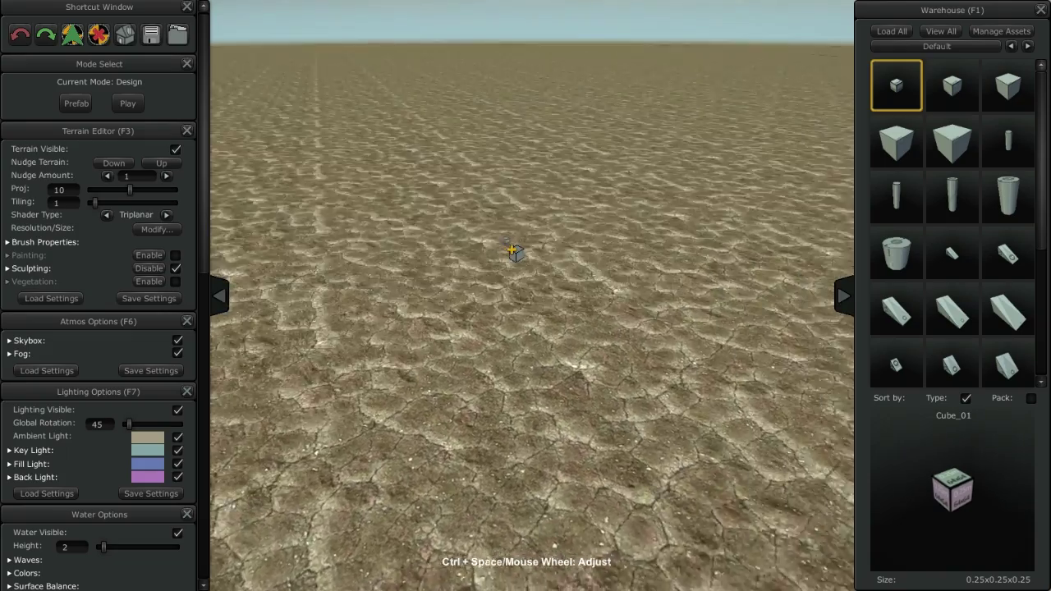
pyautogui.scroll(3, 512, 250)
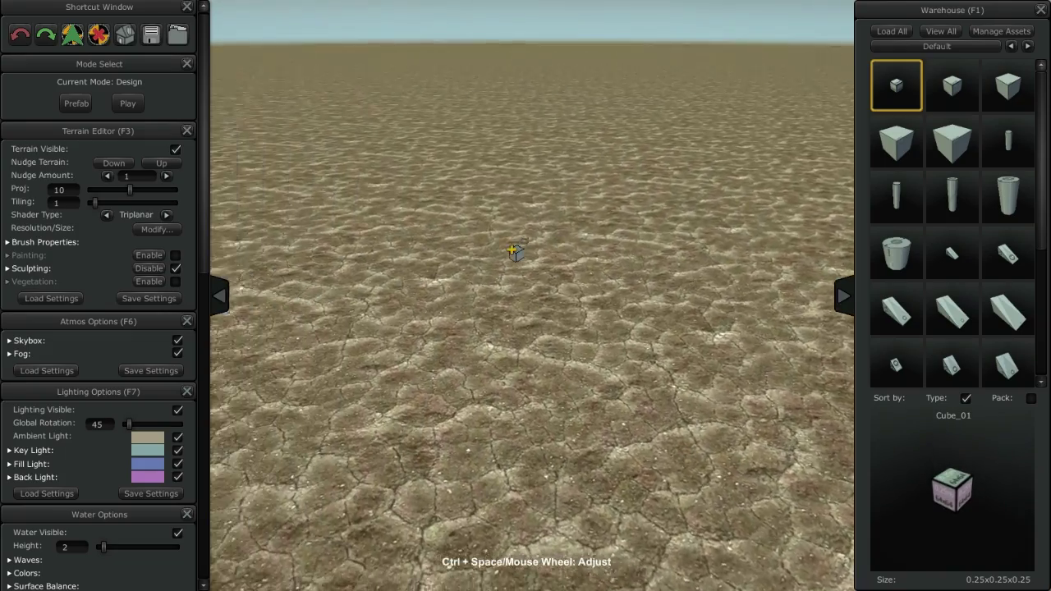
pyautogui.scroll(-2, 511, 251)
pyautogui.scroll(2, 514, 252)
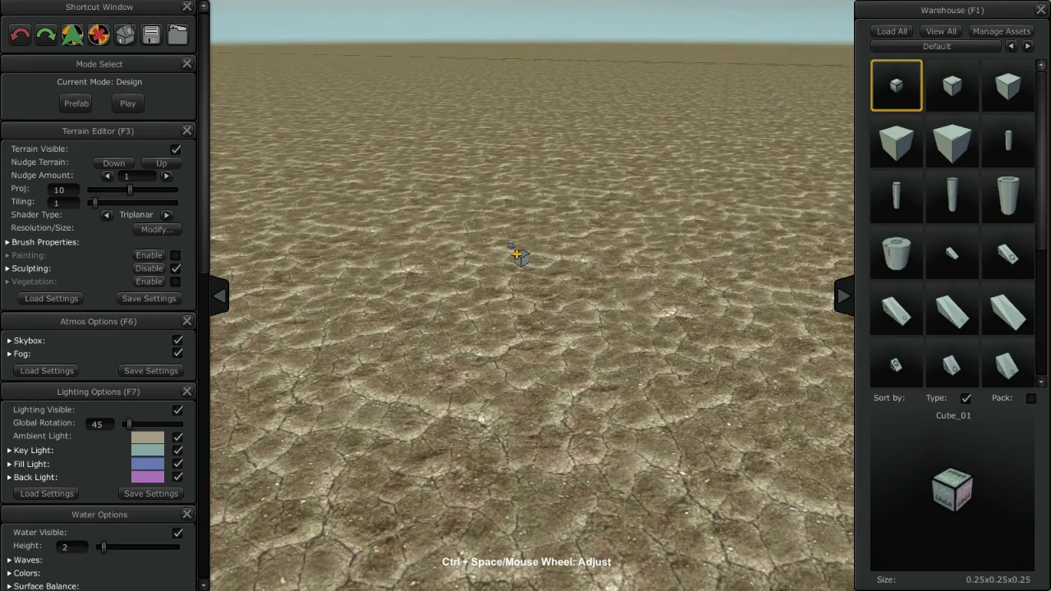
pyautogui.press('space')
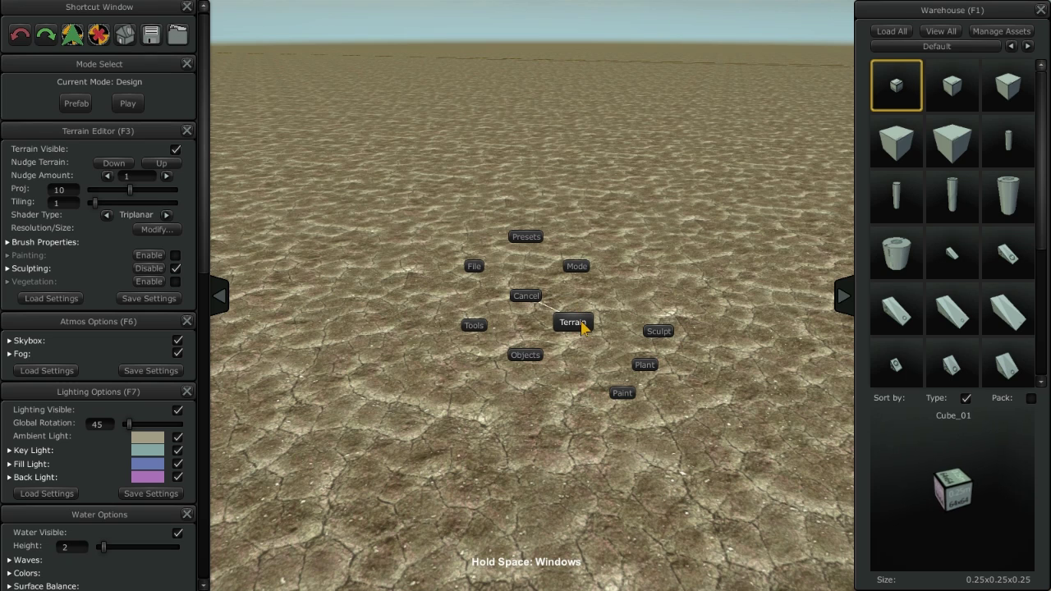
# Browse the radial menu's Presets, then open the Camera window from the Windows ring.
pyautogui.click(524, 296)
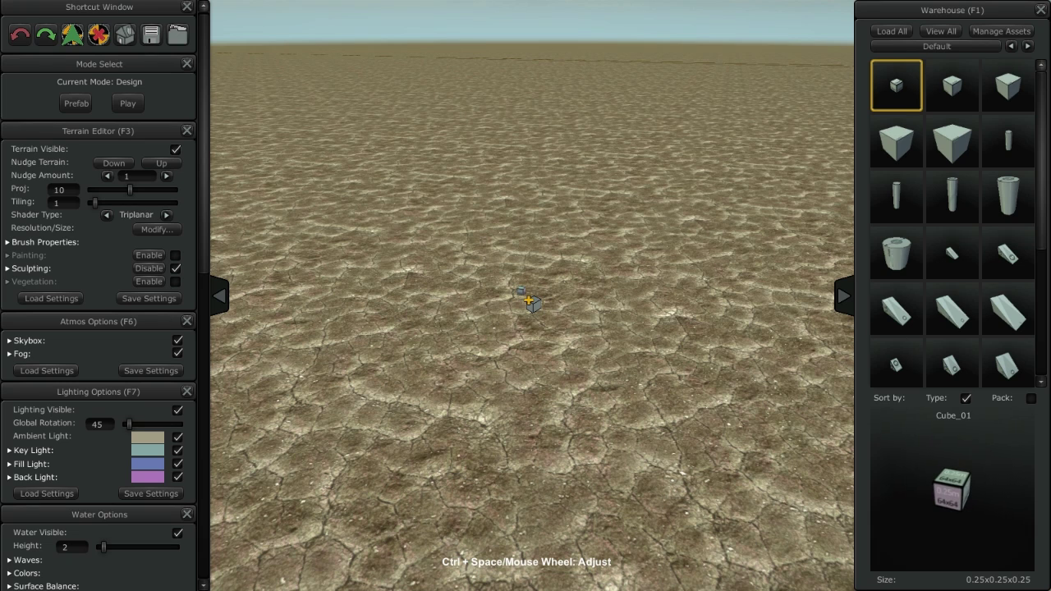
pyautogui.rightClick(528, 301)
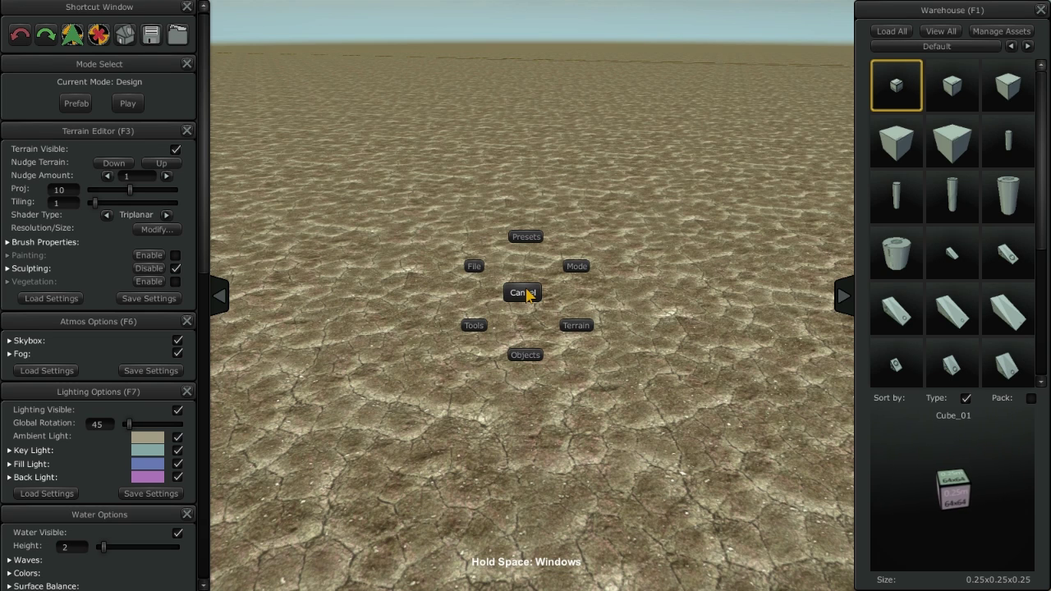
pyautogui.click(528, 296)
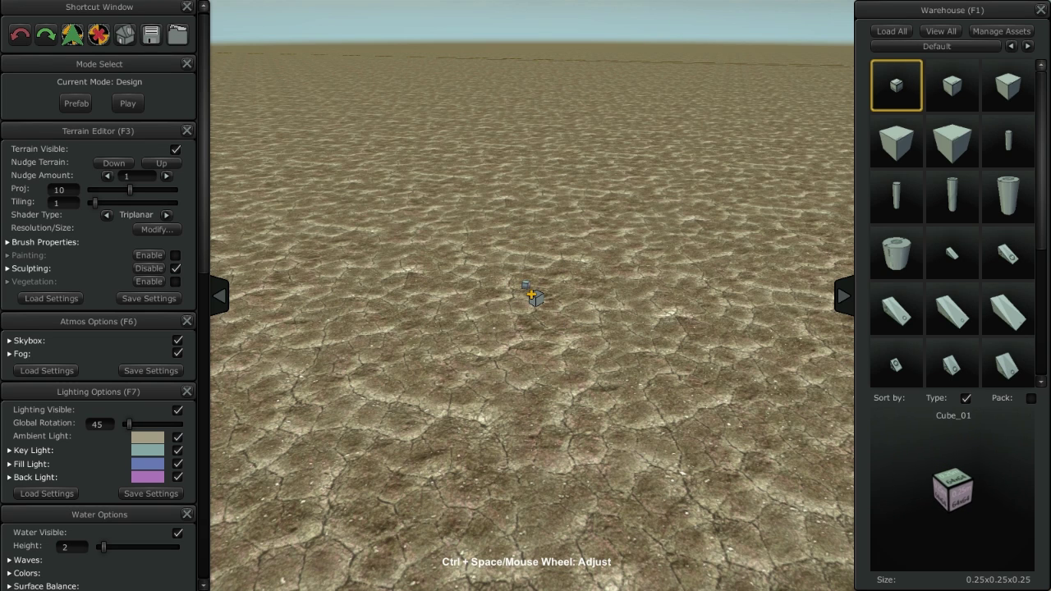
pyautogui.rightClick(531, 295)
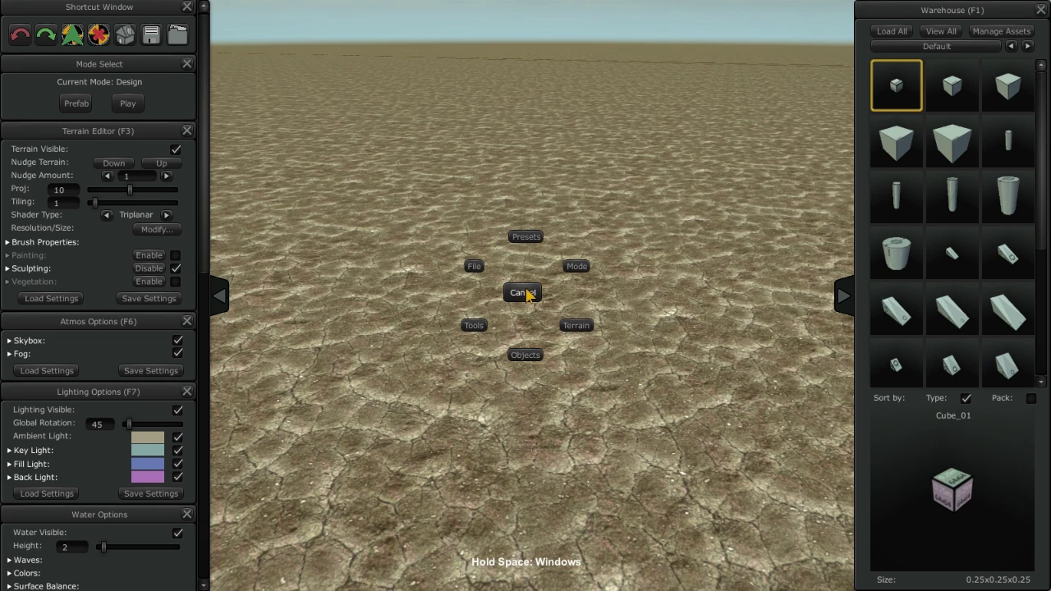
pyautogui.moveTo(526, 237)
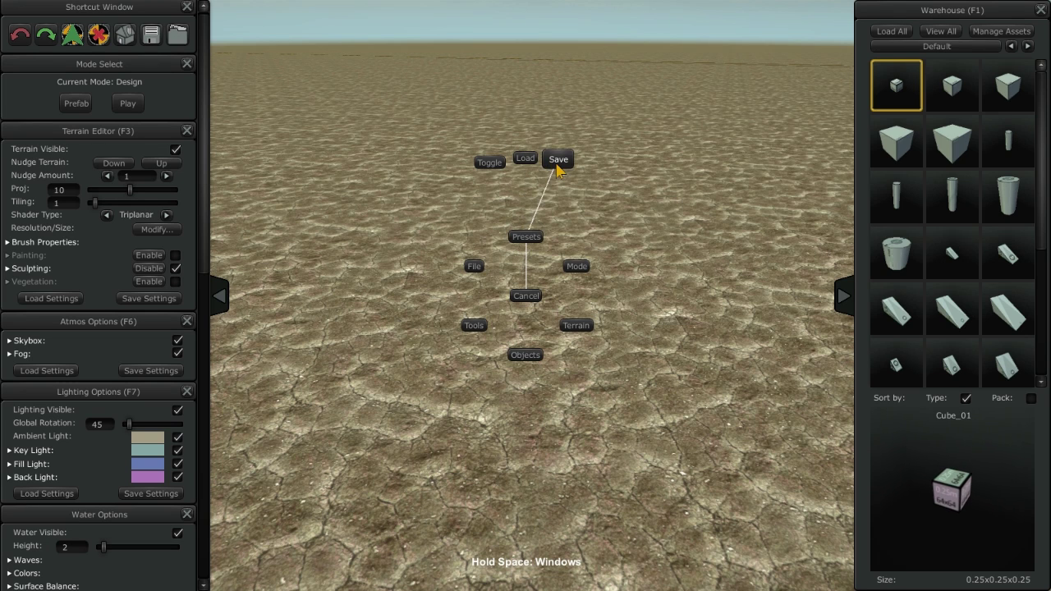
pyautogui.click(531, 297)
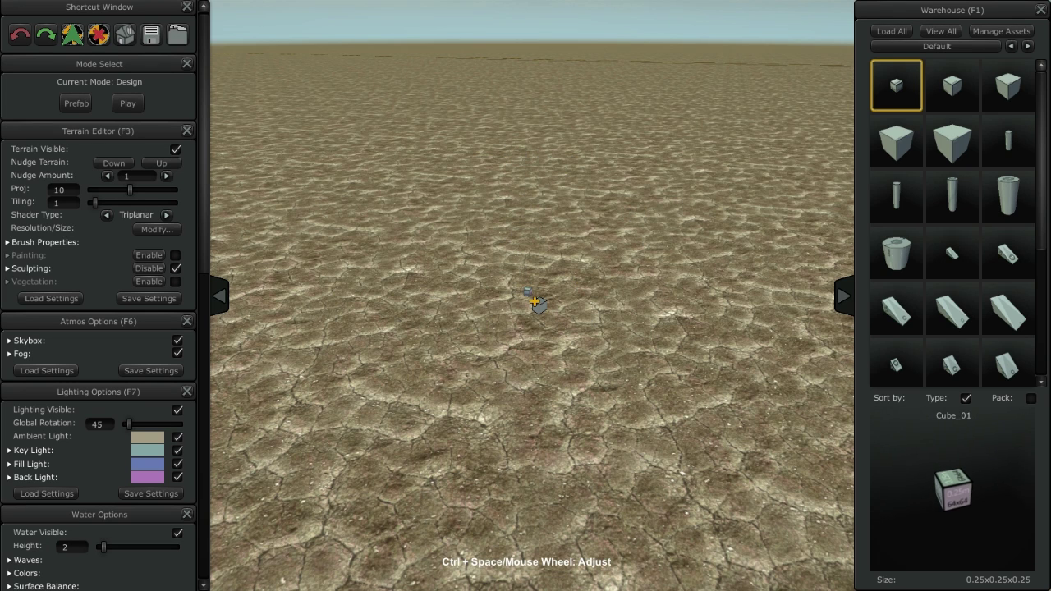
pyautogui.rightClick(529, 297)
pyautogui.press('space')
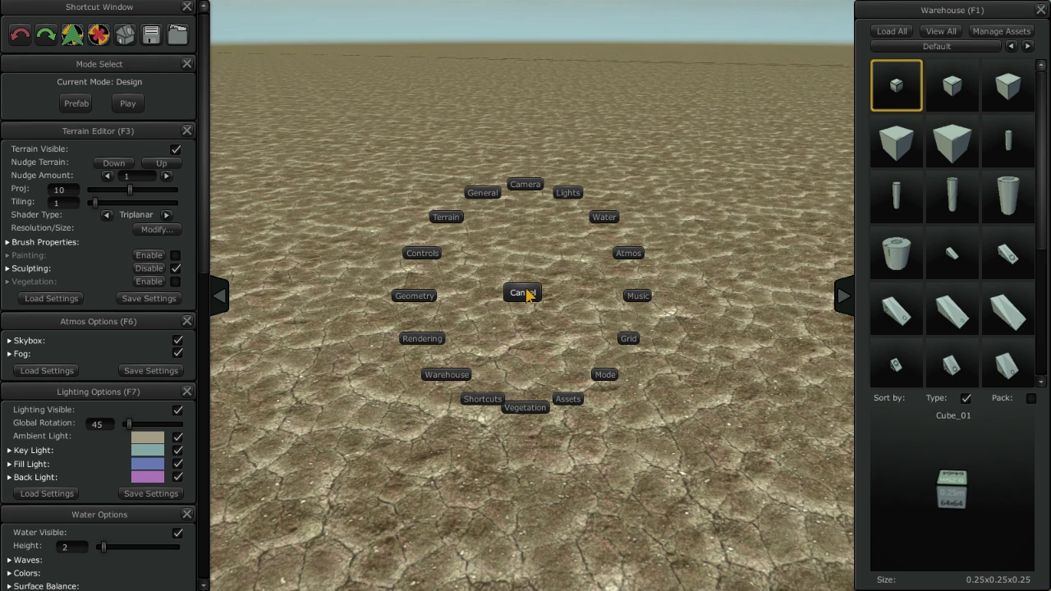
pyautogui.click(535, 186)
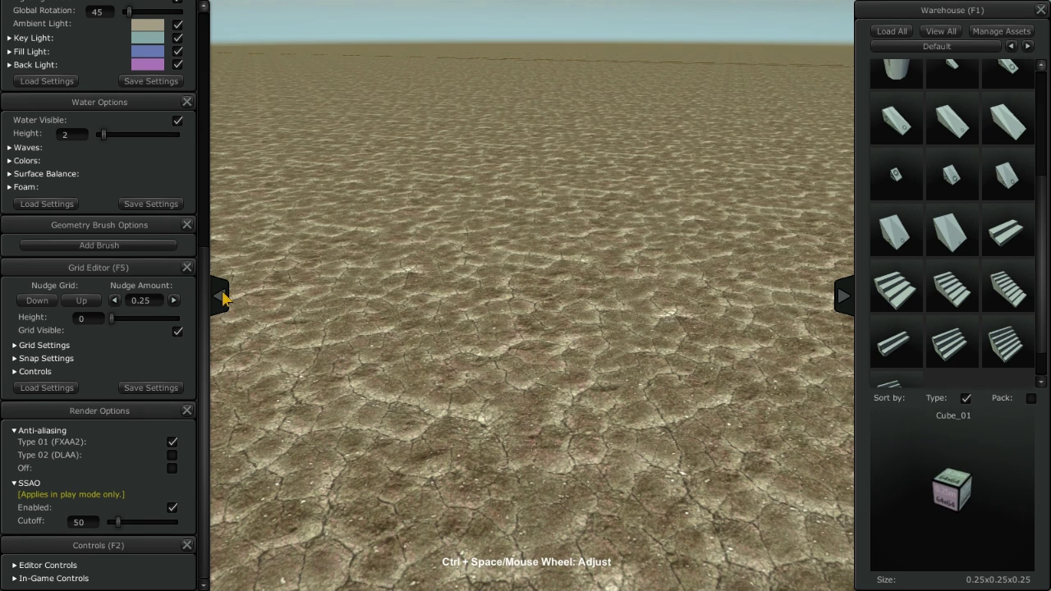
pyautogui.click(219, 295)
pyautogui.click(843, 300)
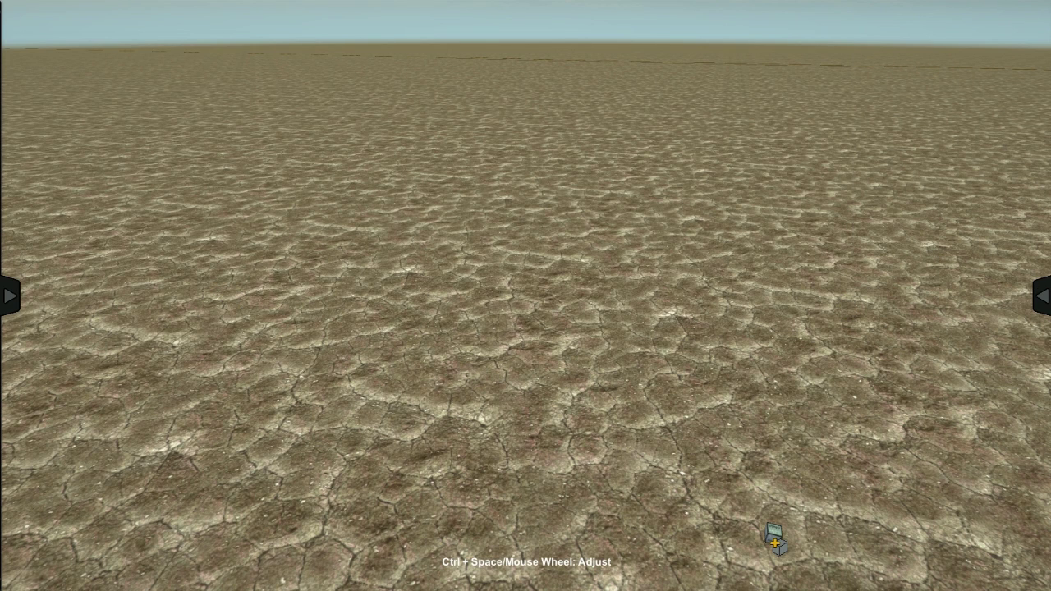
pyautogui.click(1041, 298)
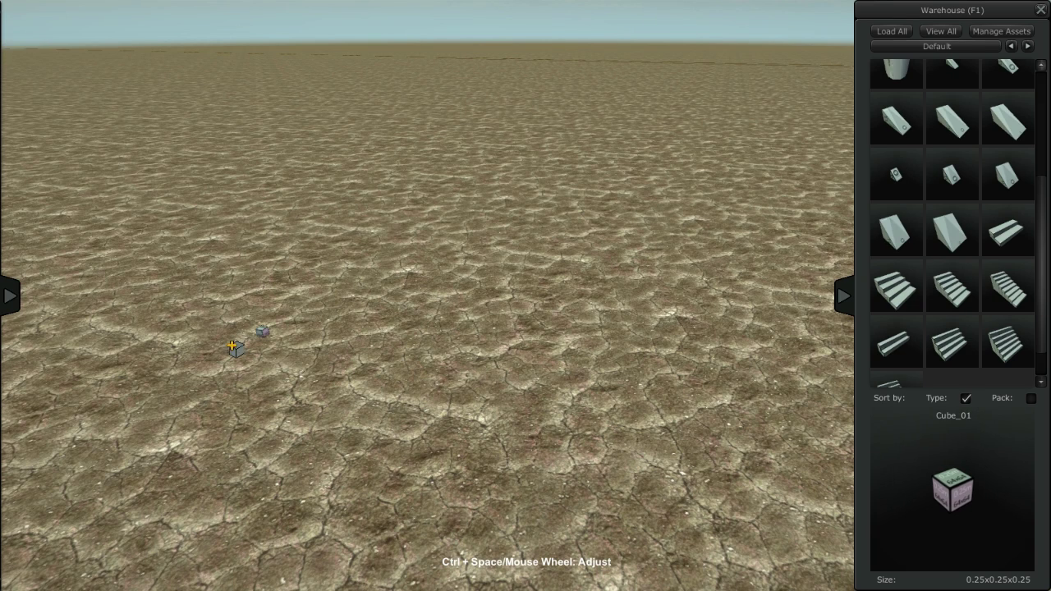
pyautogui.click(10, 302)
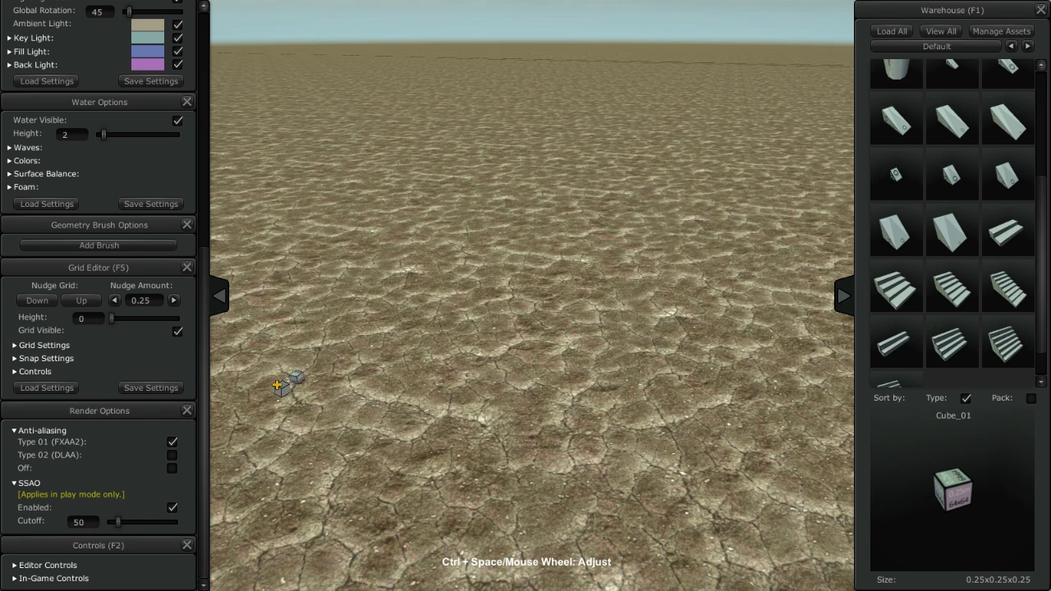
# Scroll up and down through the stacked panels in the left options column.
pyautogui.moveTo(206, 396)
pyautogui.mouseDown()
pyautogui.moveTo(203, 191)
pyautogui.moveTo(210, 419)
pyautogui.mouseUp()
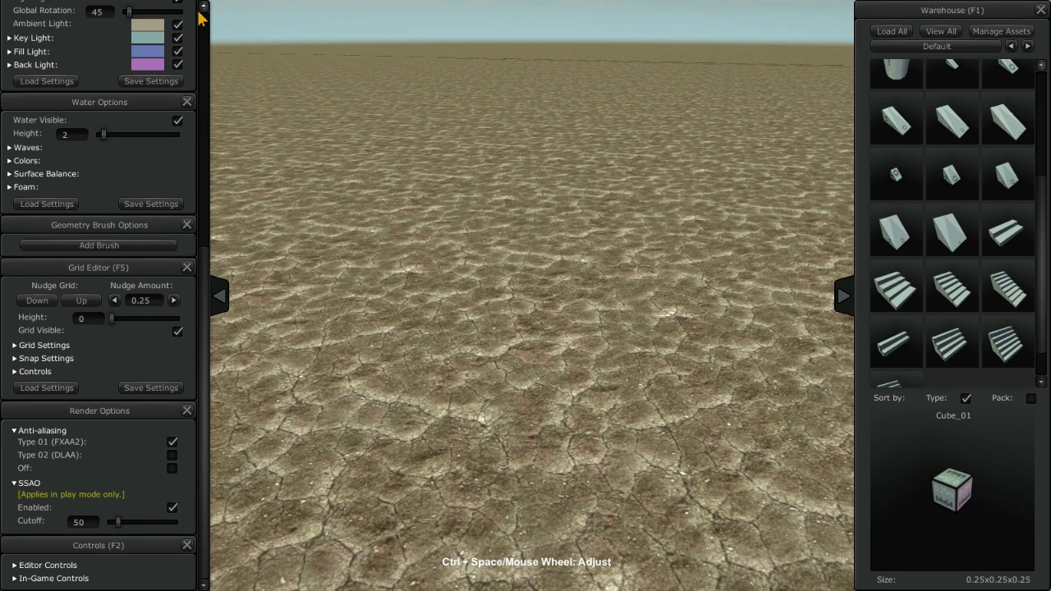
pyautogui.scroll(3, 204, 15)
pyautogui.scroll(3, 204, 14)
pyautogui.scroll(3, 203, 14)
pyautogui.scroll(2, 204, 15)
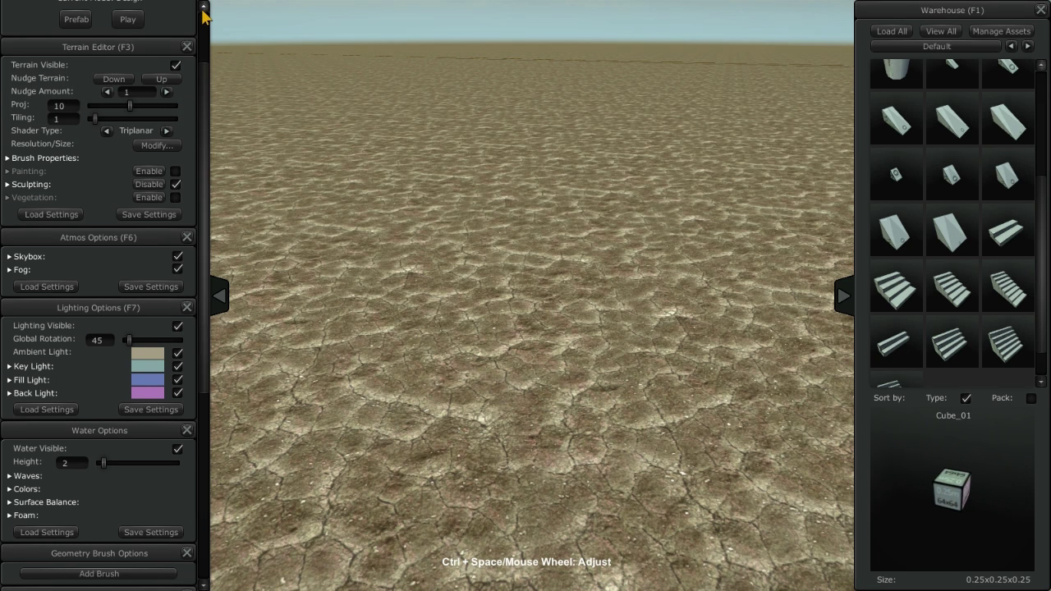
pyautogui.scroll(2, 204, 15)
pyautogui.scroll(-2, 206, 584)
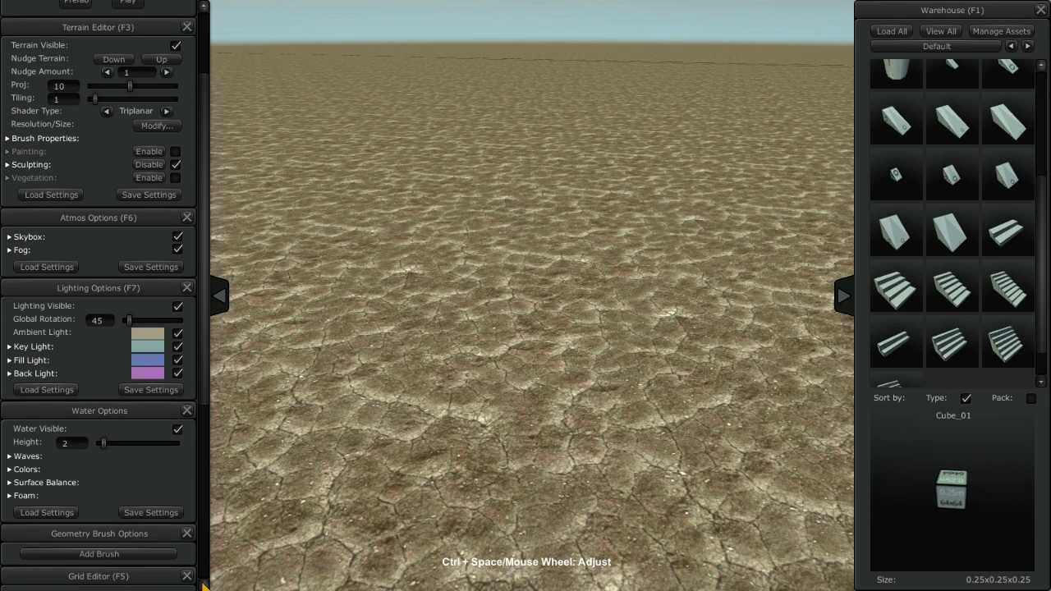
pyautogui.scroll(-2, 205, 584)
pyautogui.scroll(-2, 205, 584)
pyautogui.scroll(-2, 205, 584)
pyautogui.scroll(-1, 206, 583)
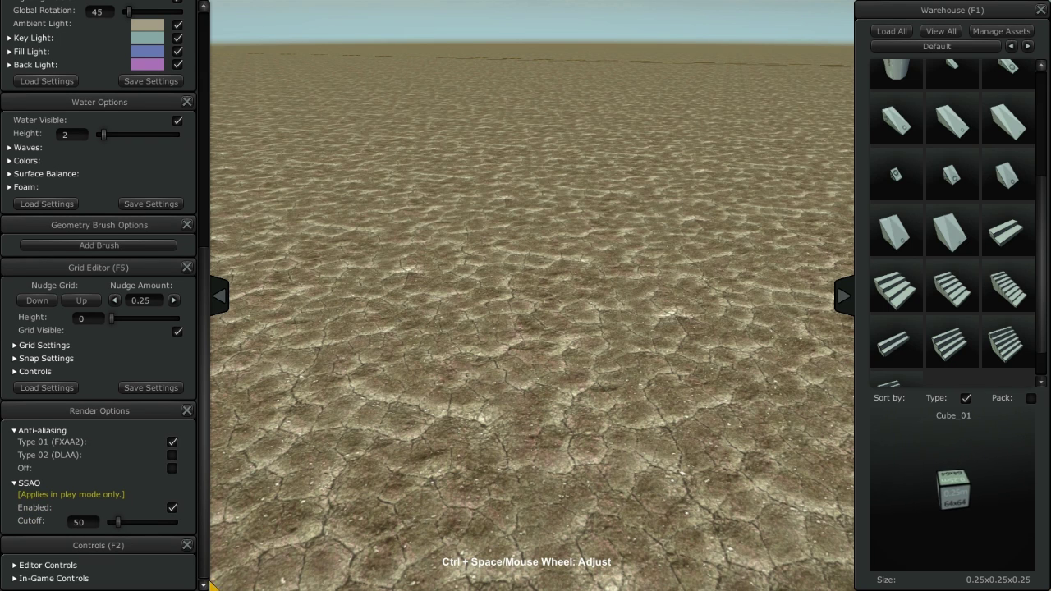
# Pull the Controls (F2) panel from the column's bottom out over the viewport.
pyautogui.scroll(1, 1042, 66)
pyautogui.scroll(1, 1042, 66)
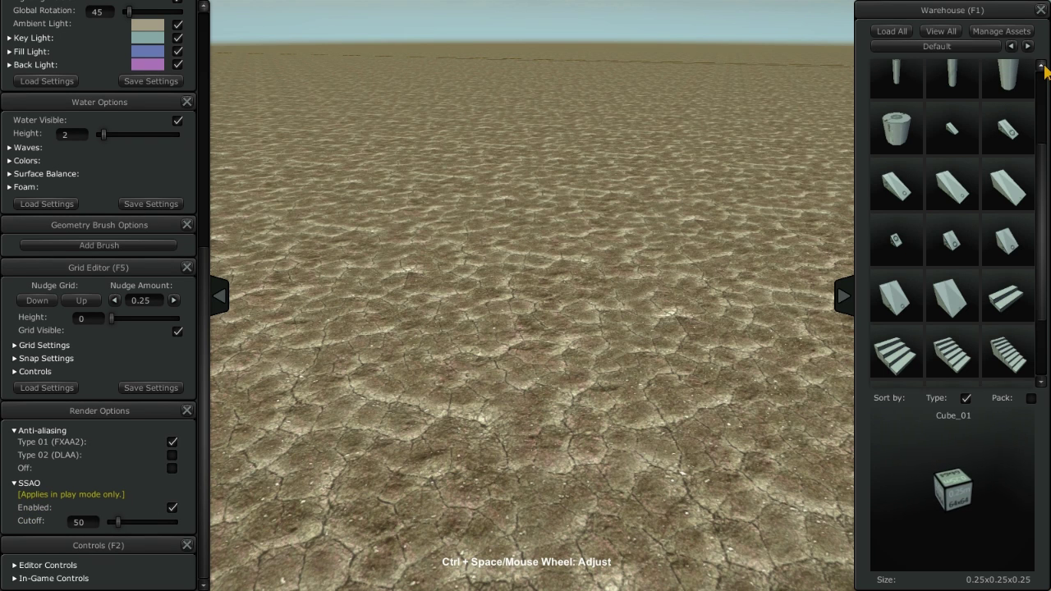
pyautogui.scroll(1, 1042, 65)
pyautogui.scroll(1, 1041, 65)
pyautogui.scroll(-2, 1042, 386)
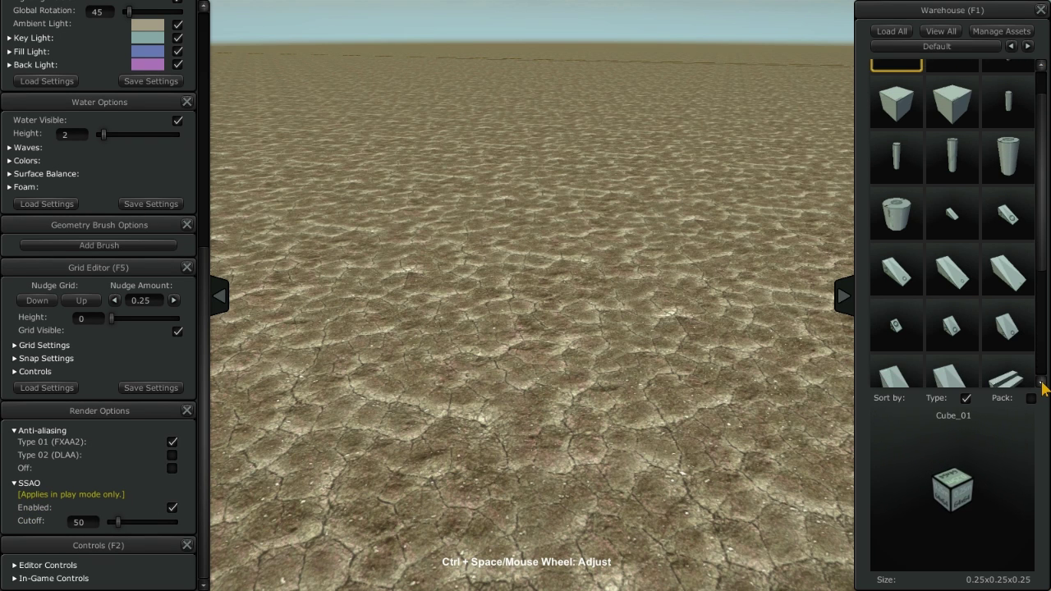
pyautogui.scroll(-2, 1041, 386)
pyautogui.scroll(-2, 1042, 369)
pyautogui.moveTo(1041, 355)
pyautogui.mouseDown()
pyautogui.moveTo(1041, 235)
pyautogui.moveTo(1042, 333)
pyautogui.mouseUp()
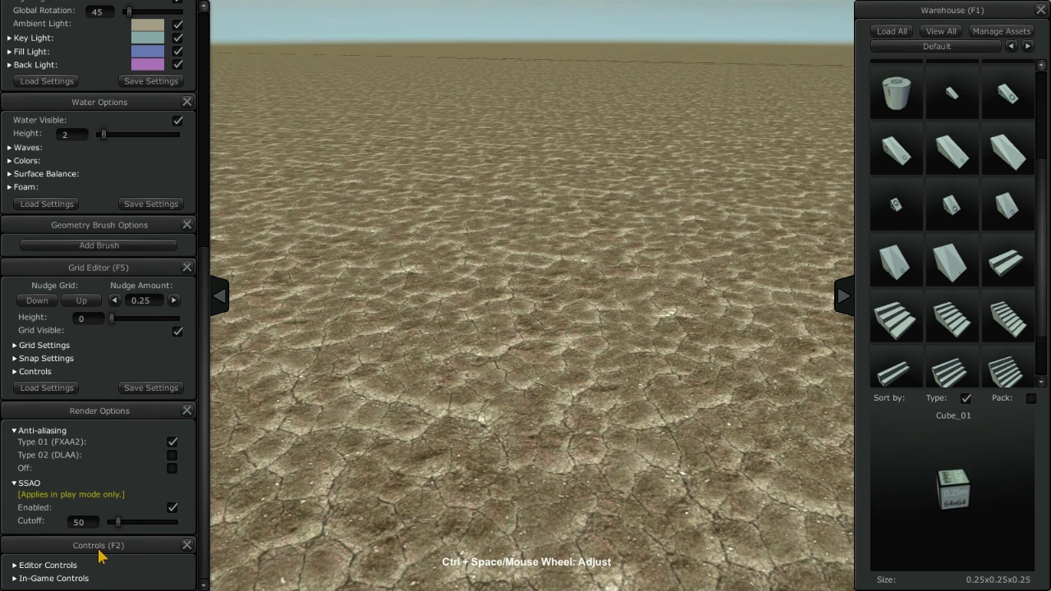
pyautogui.moveTo(99, 545)
pyautogui.mouseDown()
pyautogui.moveTo(359, 444)
pyautogui.moveTo(492, 122)
pyautogui.moveTo(532, 91)
pyautogui.mouseUp()
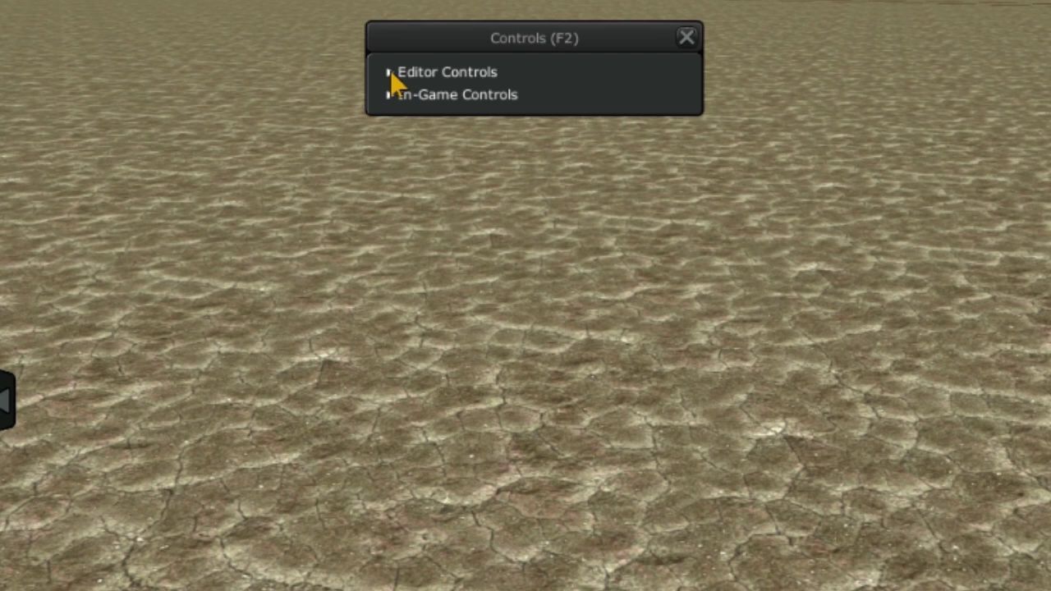
# Expand Editor Controls, viewing Object Placement, Adjustment, Selection and Camera Movement bindings.
pyautogui.click(391, 74)
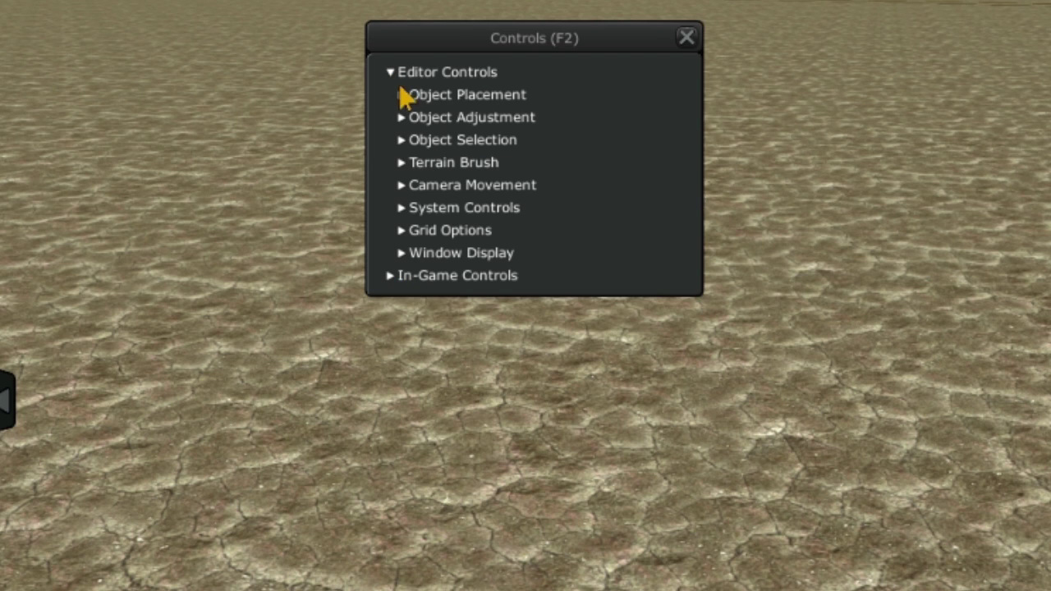
pyautogui.click(402, 97)
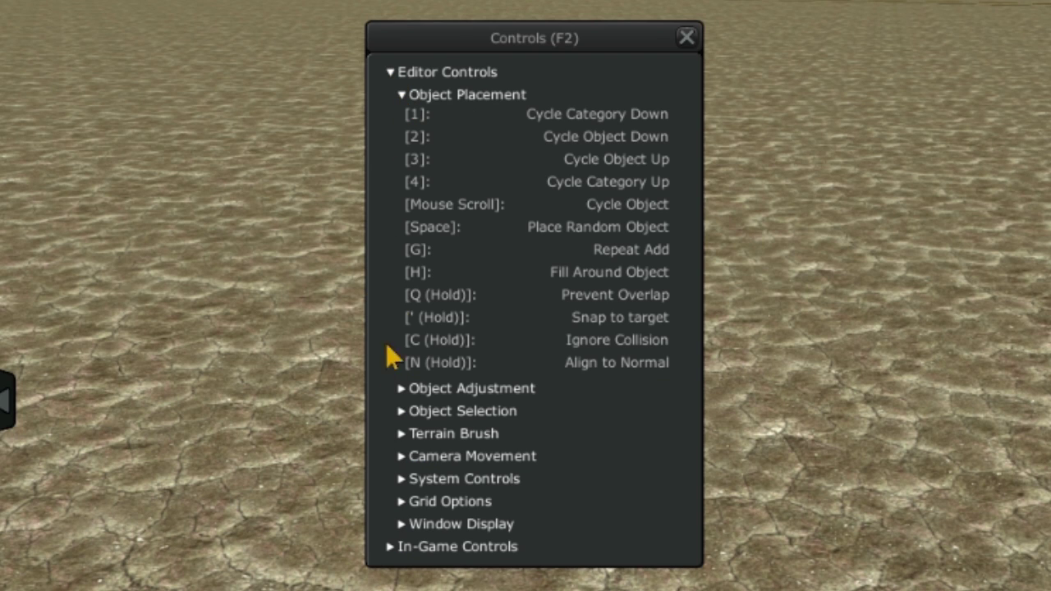
pyautogui.click(402, 388)
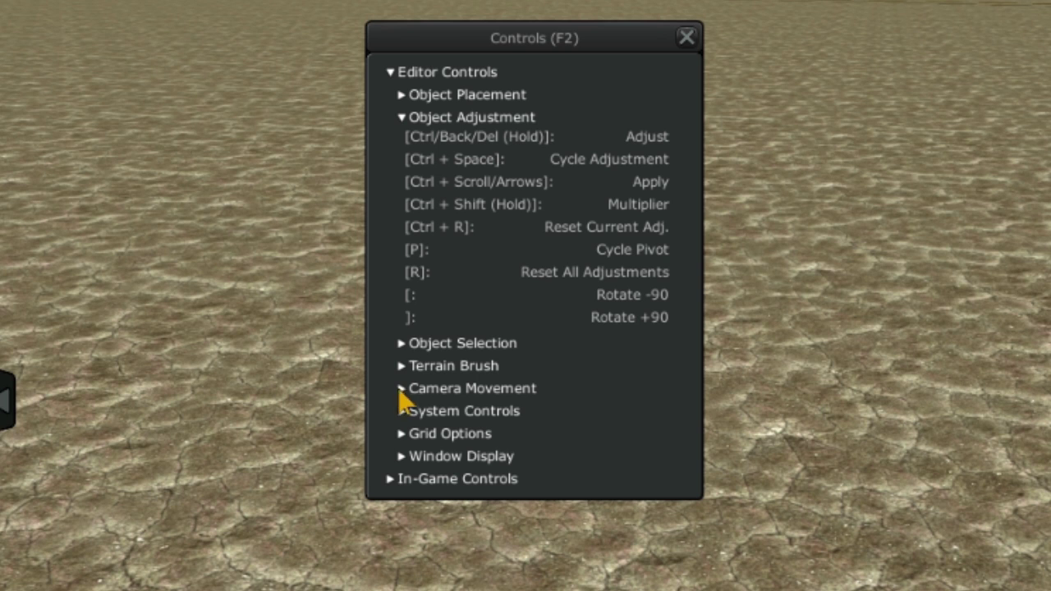
pyautogui.click(402, 343)
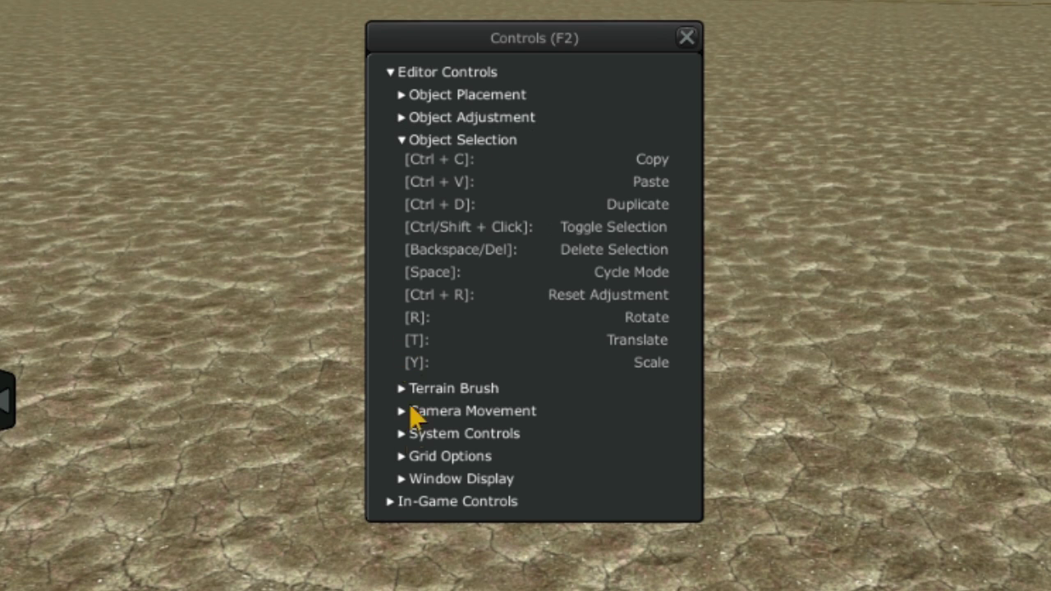
pyautogui.click(403, 410)
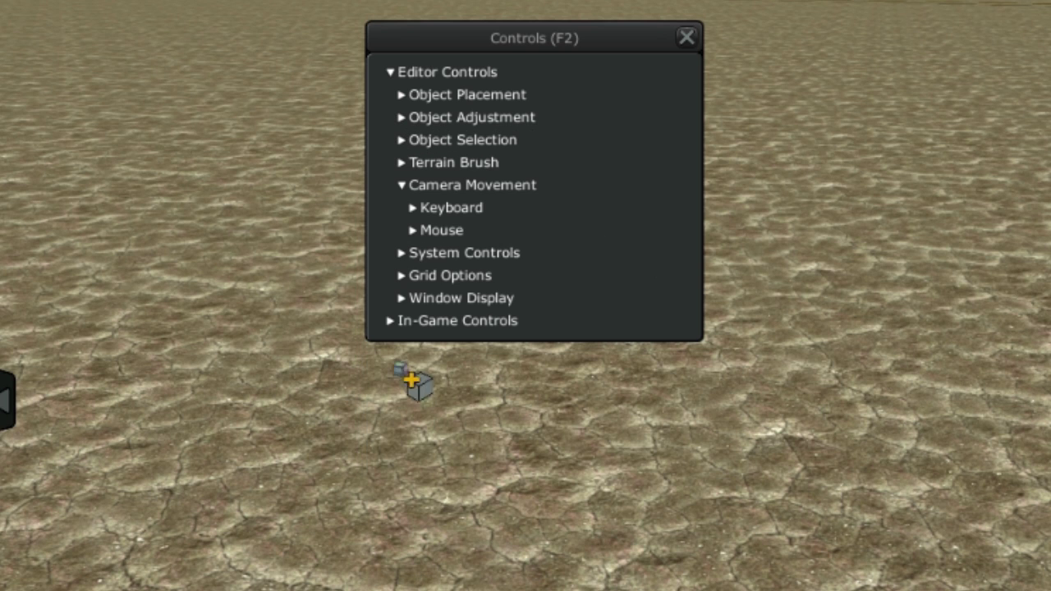
# Browse In-Game Controls (Shared, Platformer, Action RPG), then return to Editor Controls' Object Selection.
pyautogui.click(392, 323)
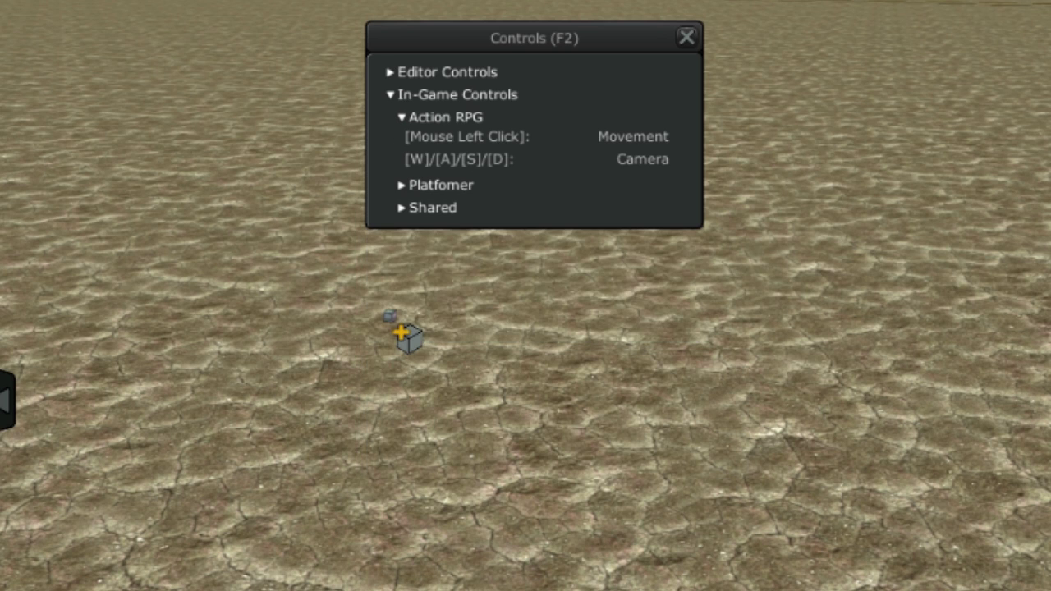
pyautogui.click(402, 208)
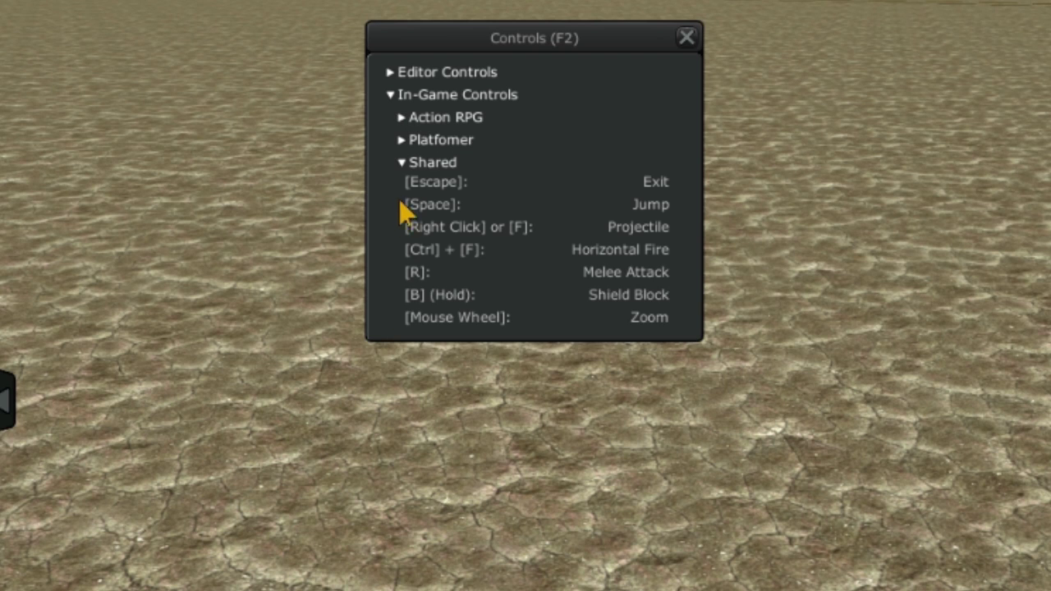
pyautogui.click(405, 142)
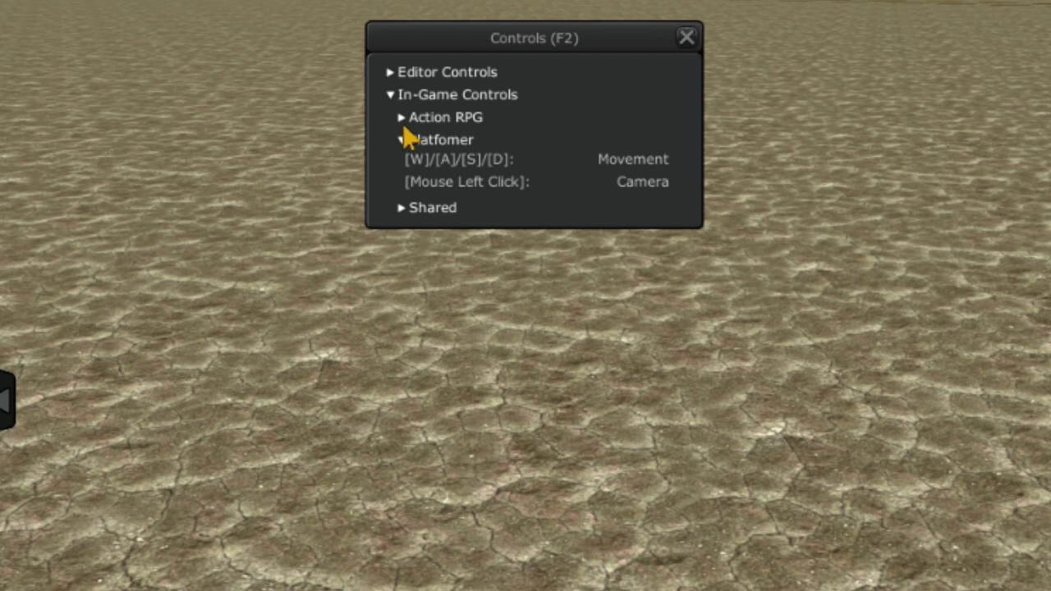
pyautogui.click(403, 121)
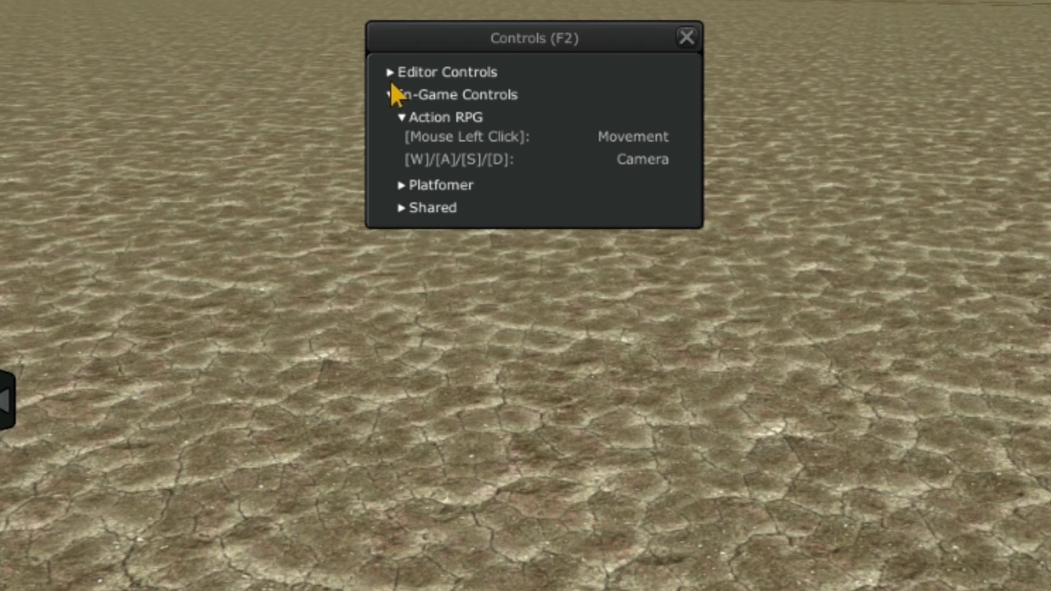
pyautogui.click(391, 76)
pyautogui.click(403, 141)
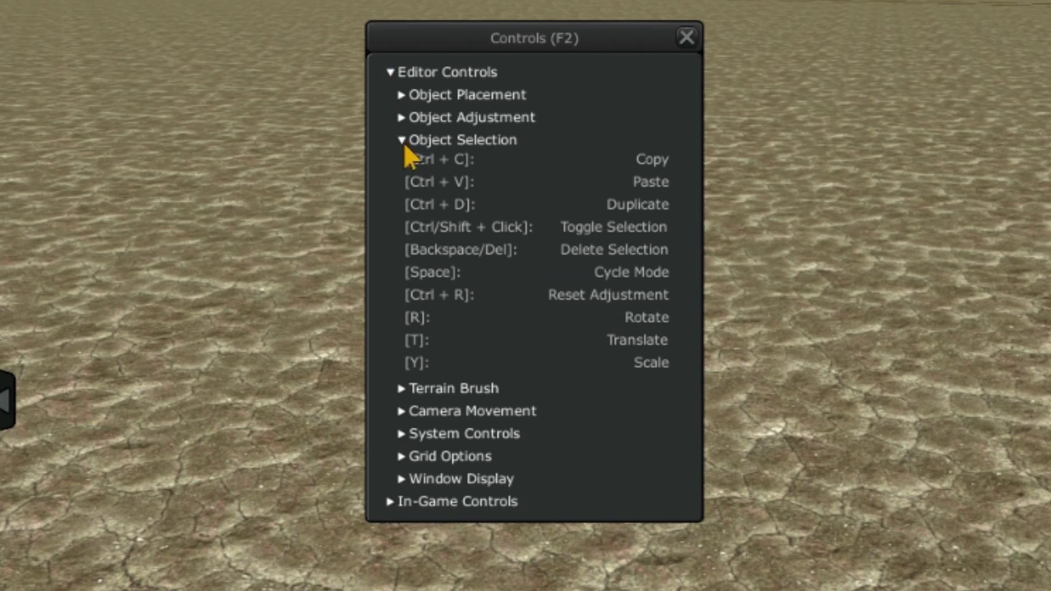
# Close the controls reference, float Terrain Editor and Lighting Options, then redock Lighting.
pyautogui.click(423, 102)
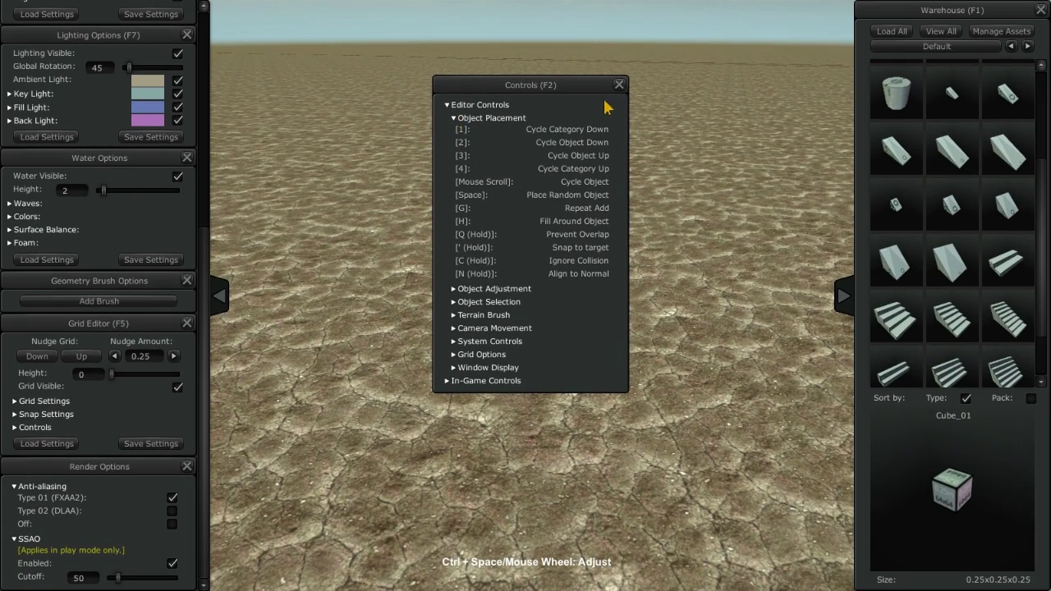
pyautogui.click(620, 85)
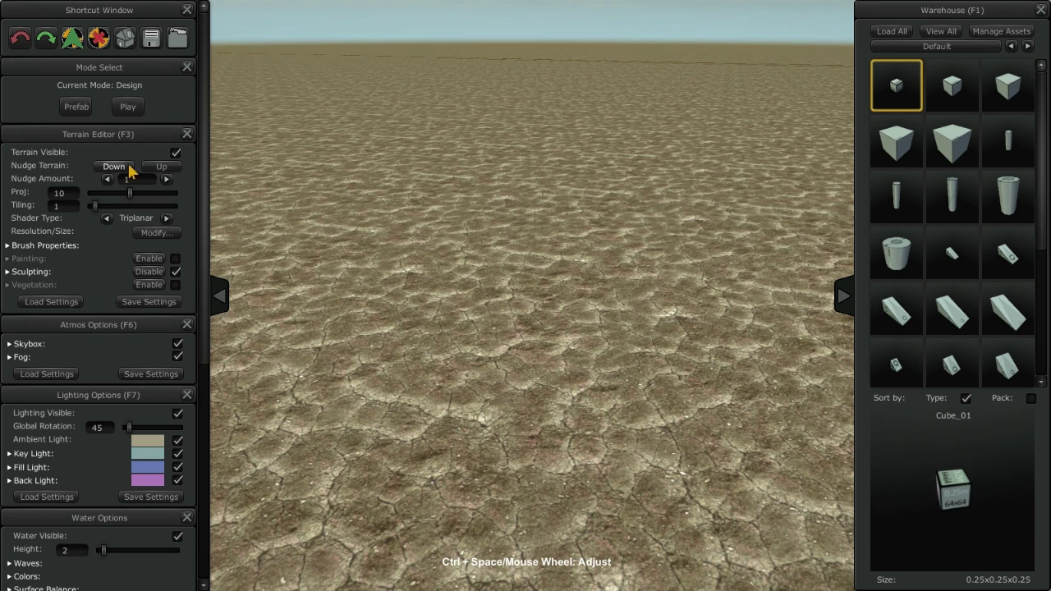
pyautogui.moveTo(122, 143); pyautogui.dragTo(455, 103)
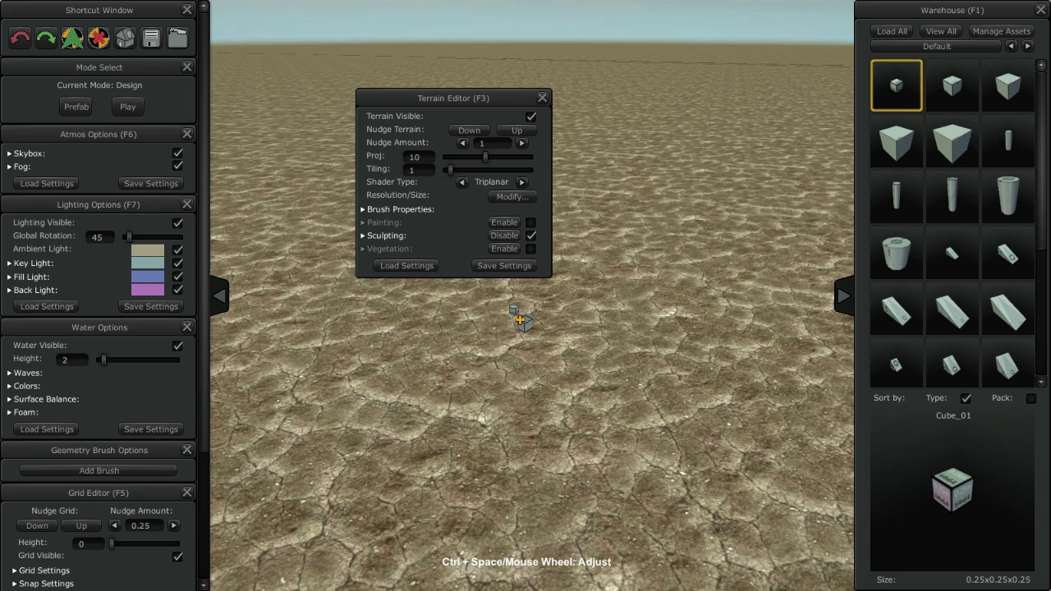
pyautogui.moveTo(87, 209); pyautogui.dragTo(457, 305)
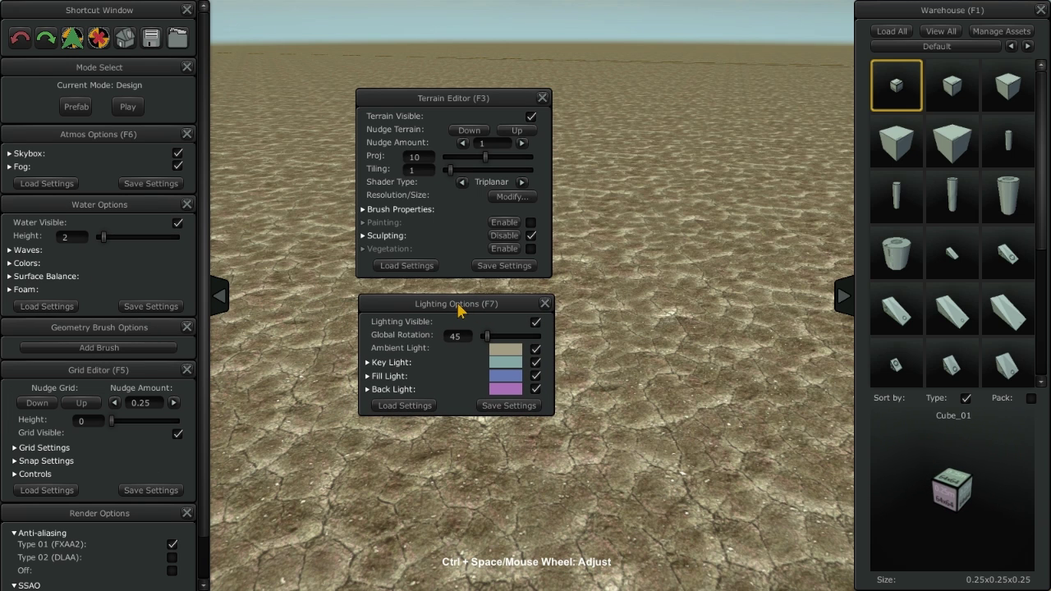
pyautogui.moveTo(144, 330)
pyautogui.mouseDown()
pyautogui.moveTo(487, 451)
pyautogui.moveTo(139, 475)
pyautogui.mouseUp()
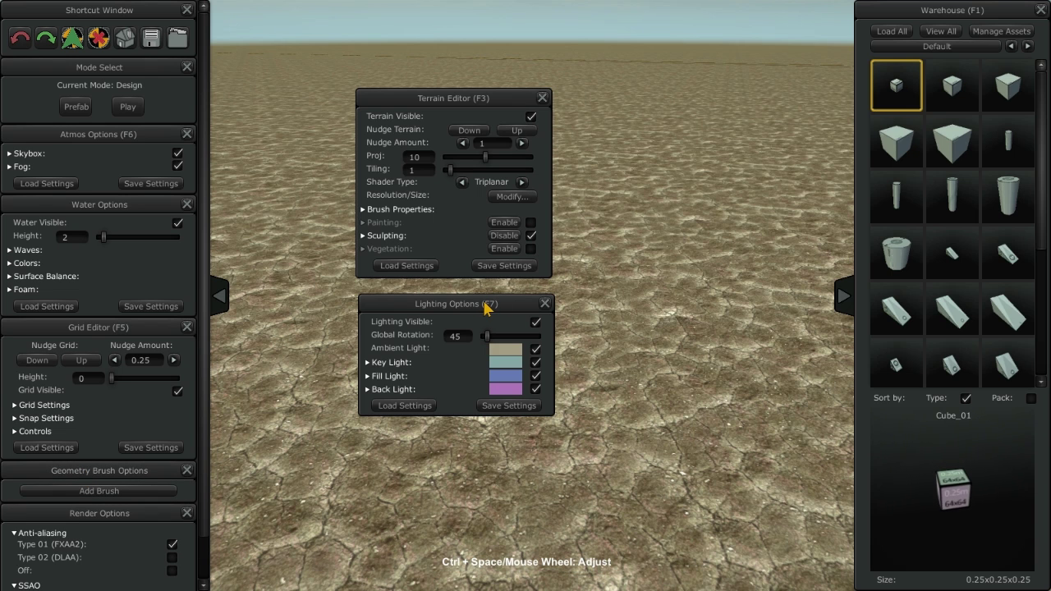
pyautogui.moveTo(485, 305); pyautogui.dragTo(101, 304)
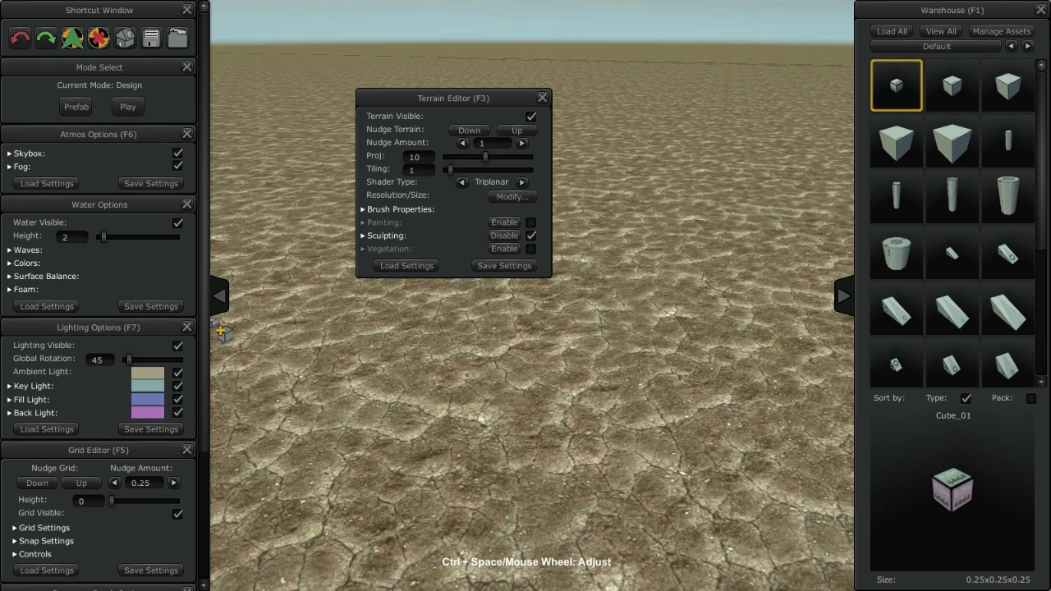
# Rearrange the side column so Mode Select sits above the Terrain Editor settings.
pyautogui.click(220, 297)
pyautogui.moveTo(460, 119); pyautogui.dragTo(73, 129)
pyautogui.click(20, 301)
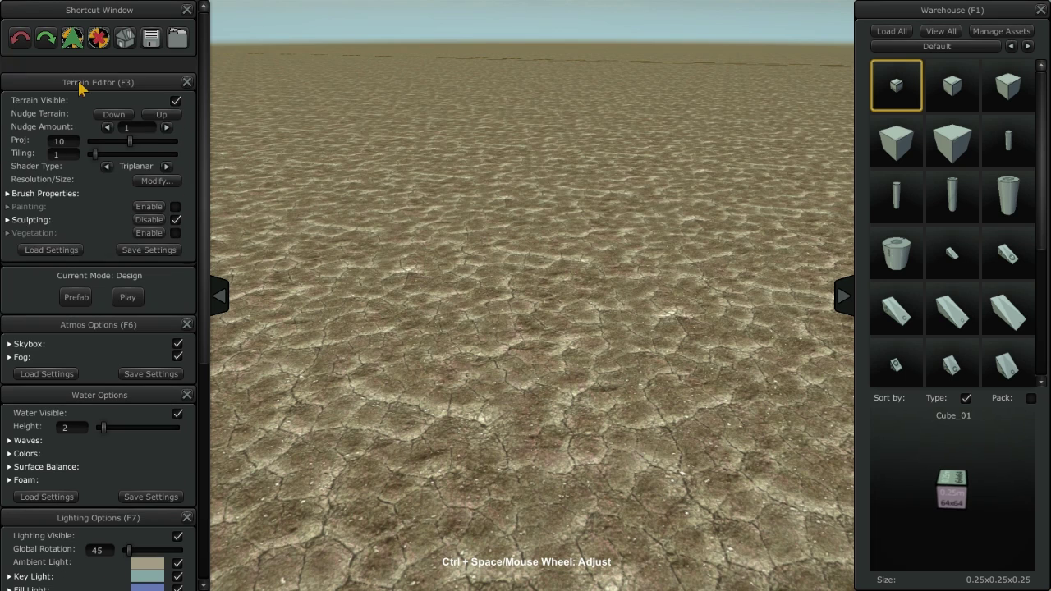
pyautogui.moveTo(107, 144); pyautogui.dragTo(77, 71)
pyautogui.moveTo(103, 259); pyautogui.dragTo(104, 69)
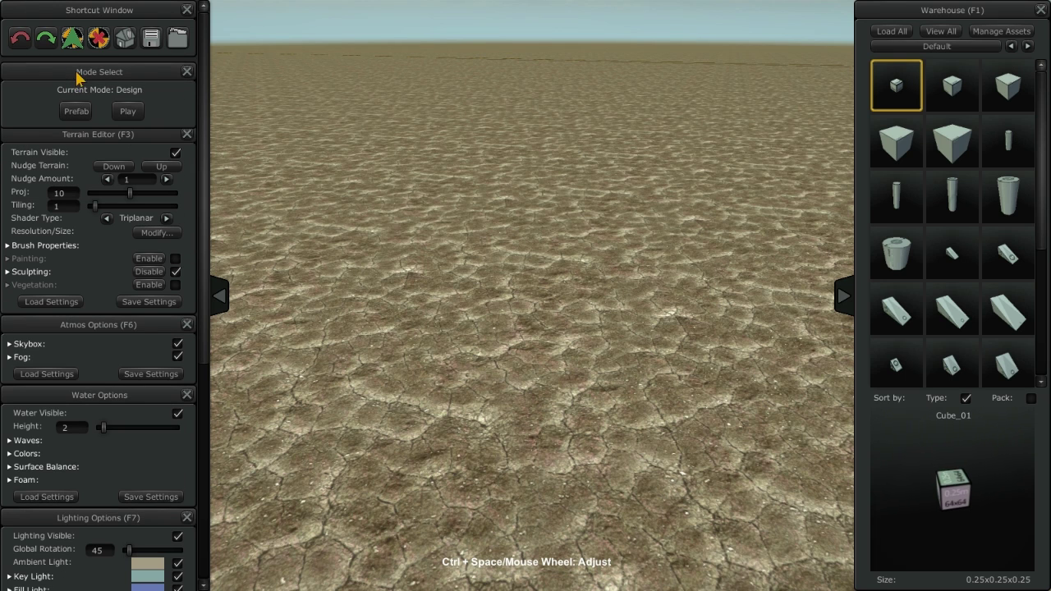
pyautogui.moveTo(95, 364); pyautogui.dragTo(90, 323)
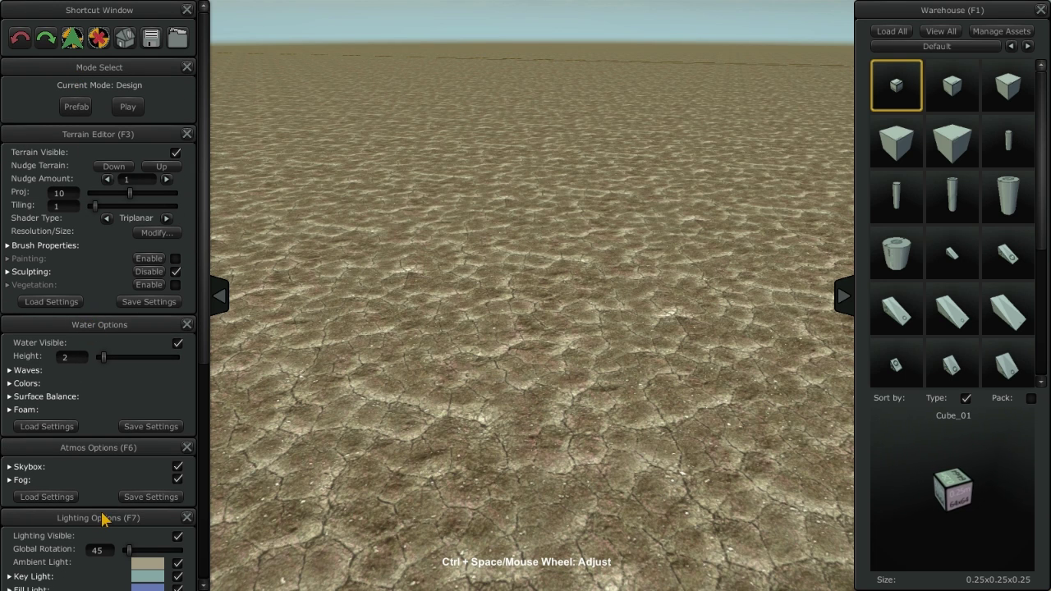
pyautogui.scroll(-1, 104, 517)
pyautogui.moveTo(104, 468); pyautogui.dragTo(87, 380)
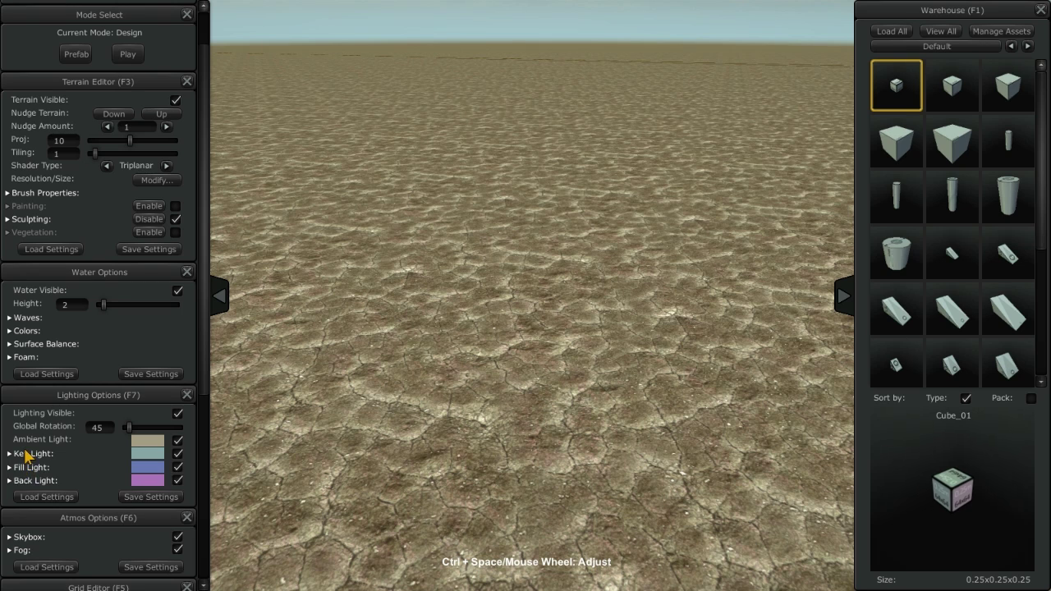
# Expand Key Light and water Colors, then close the Water, Lighting and Geometry Brush panels.
pyautogui.click(29, 453)
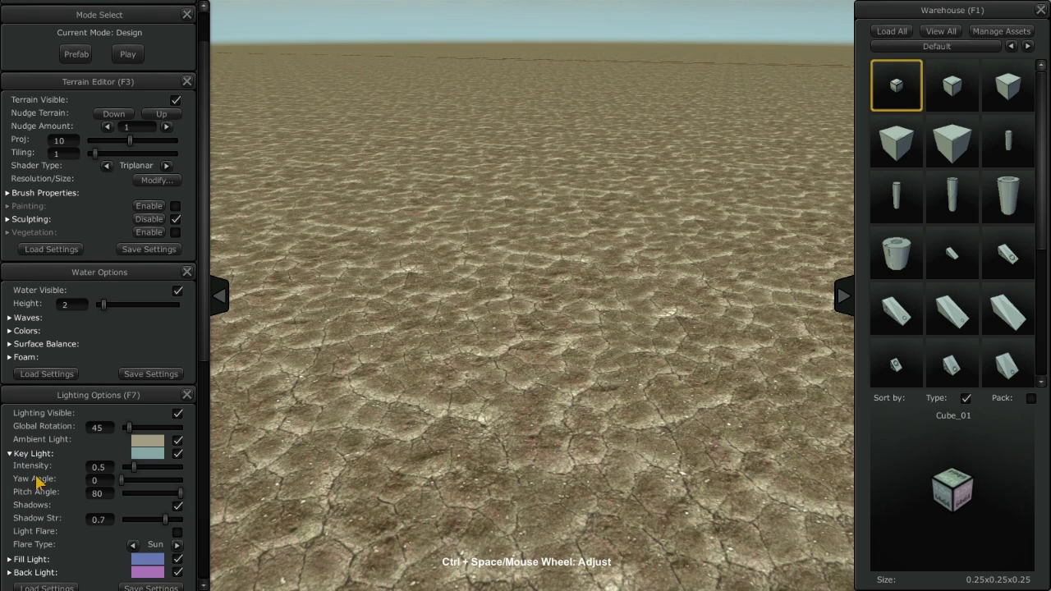
pyautogui.click(25, 331)
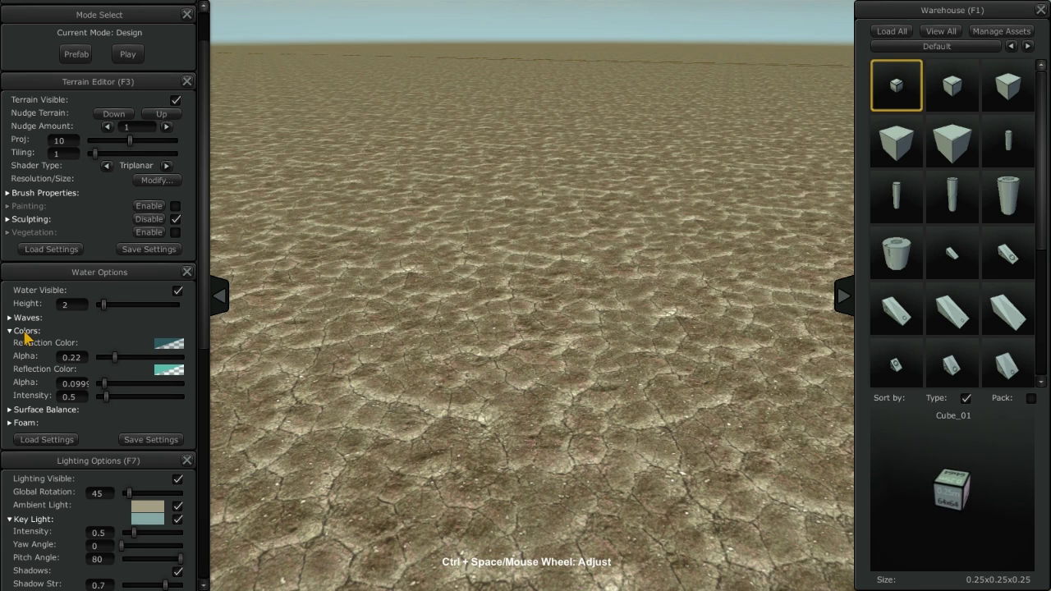
pyautogui.click(188, 273)
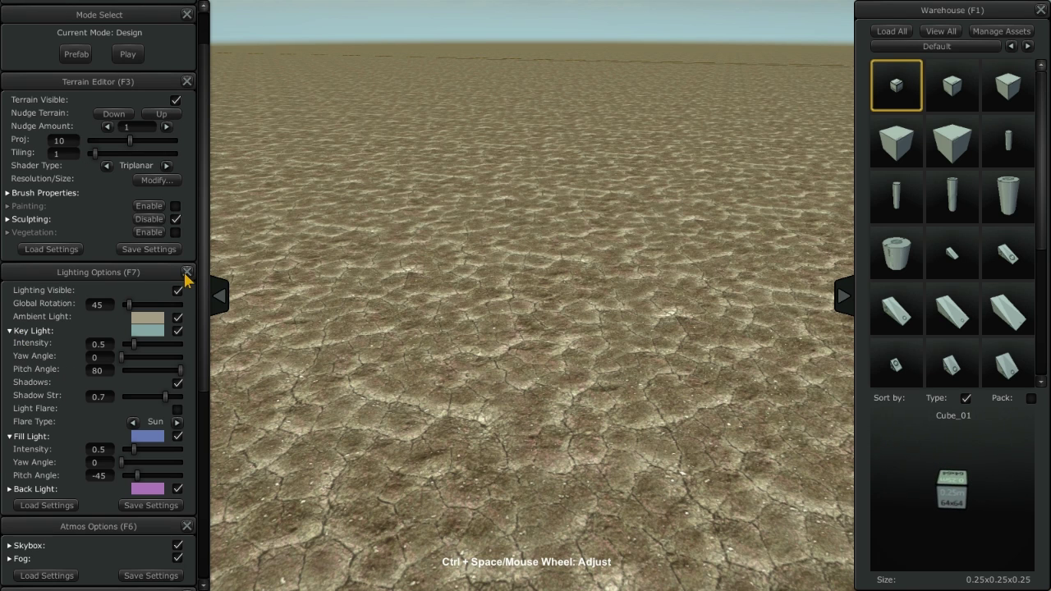
pyautogui.moveTo(155, 275)
pyautogui.mouseDown()
pyautogui.moveTo(395, 267)
pyautogui.moveTo(575, 177)
pyautogui.mouseUp()
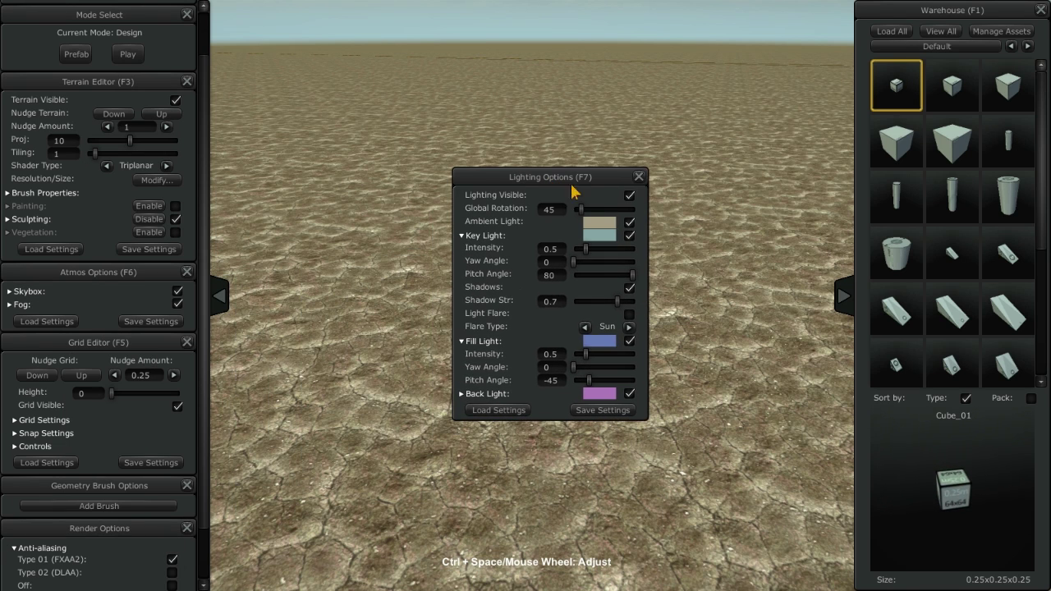
pyautogui.click(640, 176)
pyautogui.click(187, 486)
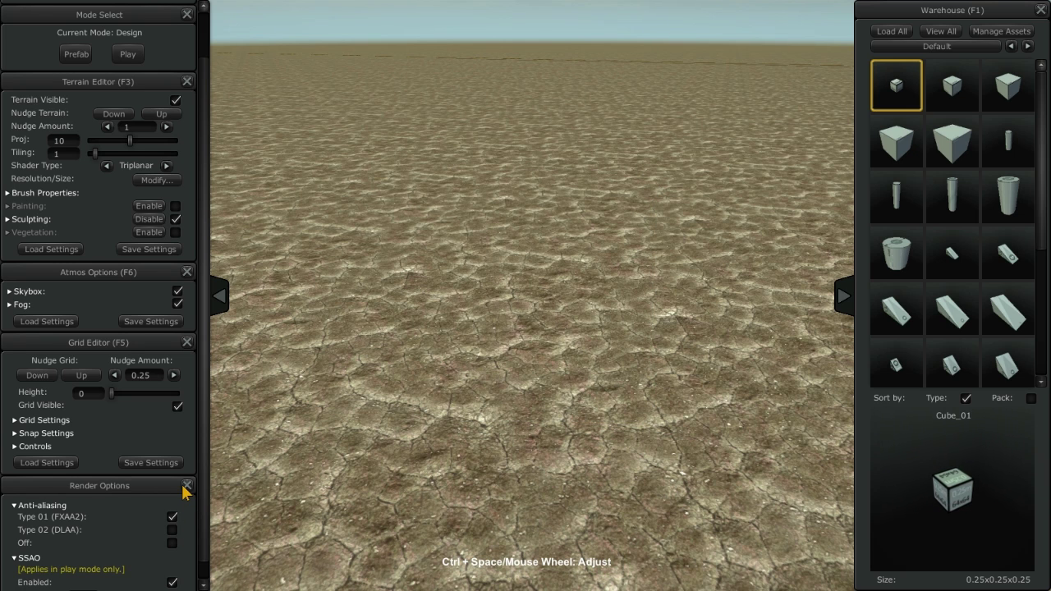
# Close Render Options, place a small cube, and dock the Controls reference in the side column.
pyautogui.click(188, 486)
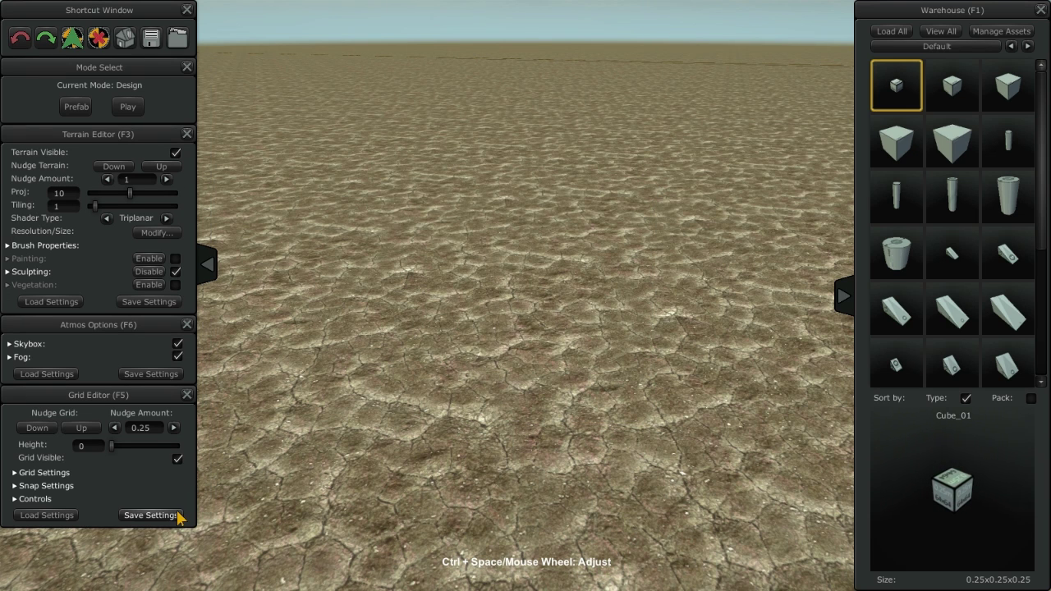
pyautogui.click(466, 324)
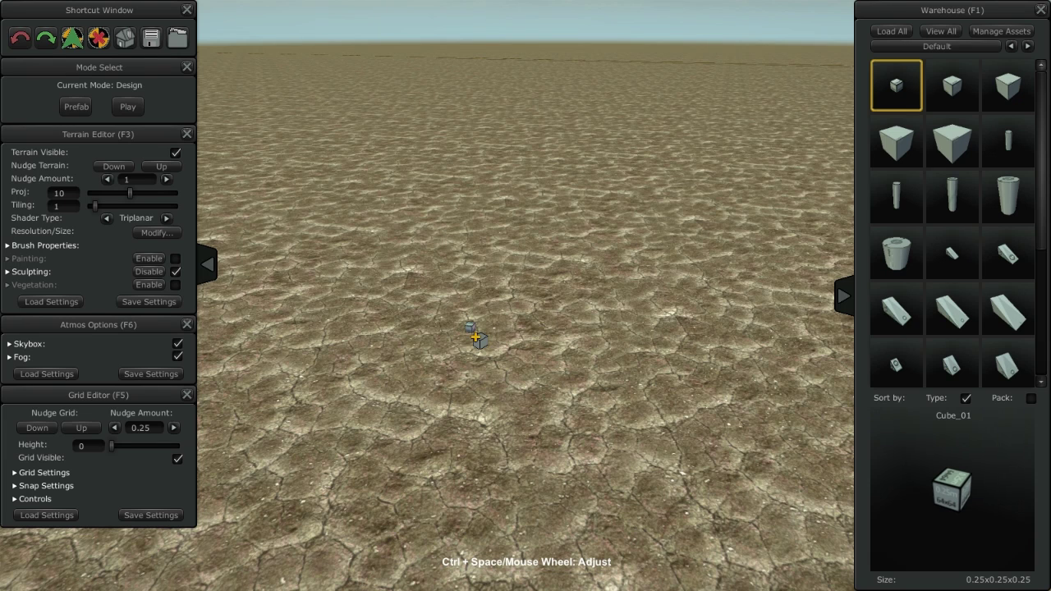
pyautogui.press('F2')
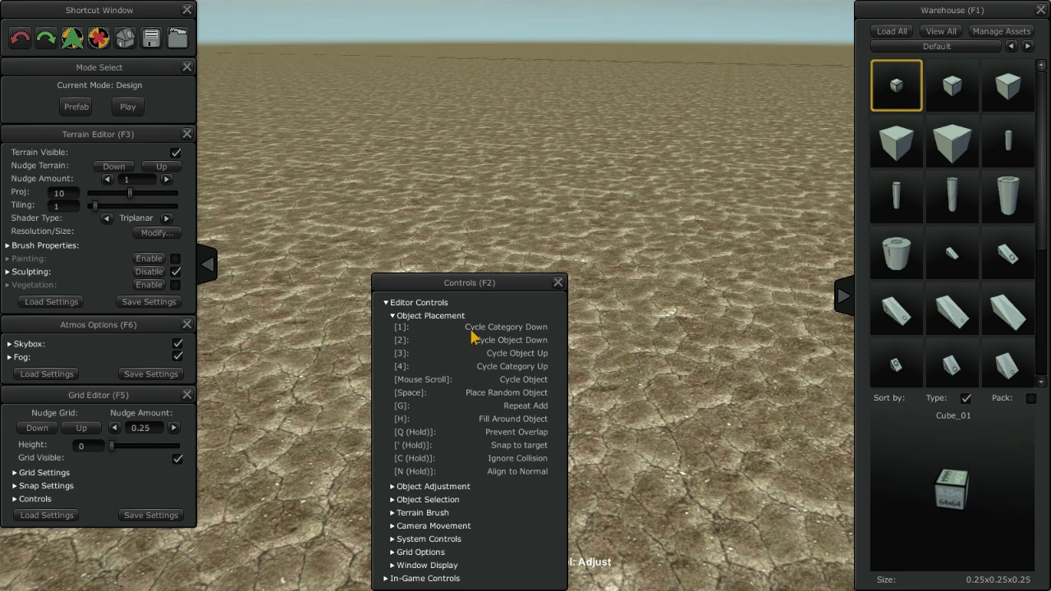
pyautogui.moveTo(459, 283); pyautogui.dragTo(98, 369)
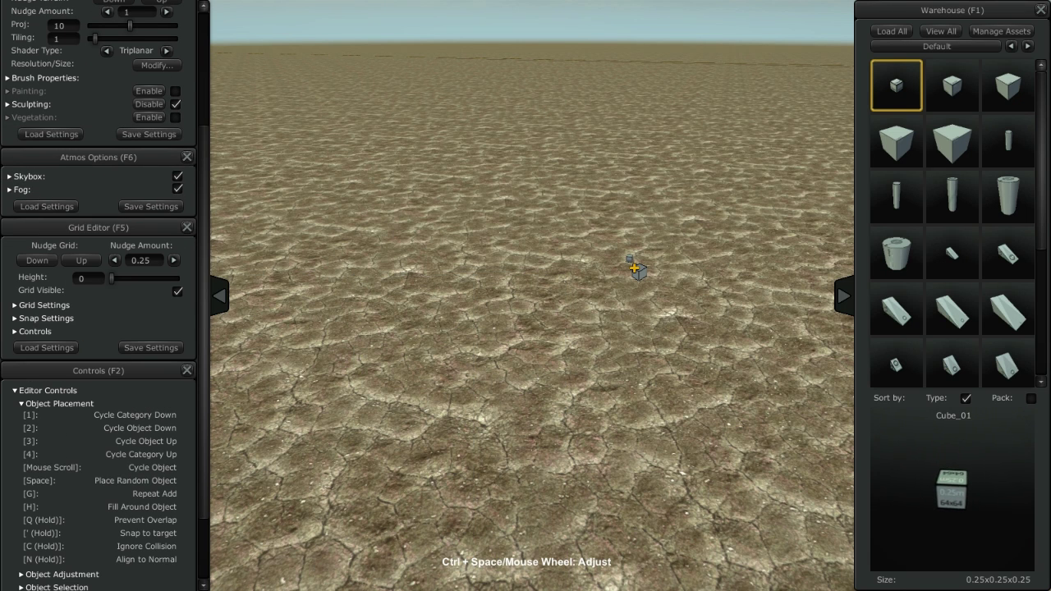
# Pick Cube_05 and stack three of the 4x4x4 cubes into a tower.
pyautogui.moveTo(1039, 105)
pyautogui.mouseDown()
pyautogui.moveTo(1045, 164)
pyautogui.moveTo(1041, 83)
pyautogui.mouseUp()
pyautogui.click(953, 141)
pyautogui.click(483, 394)
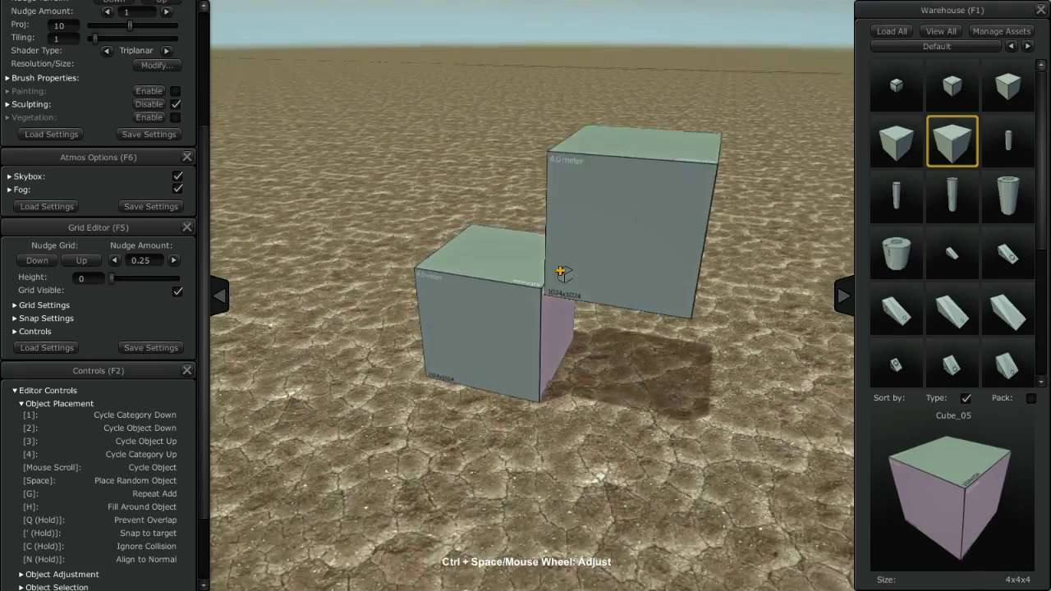
pyautogui.click(533, 252)
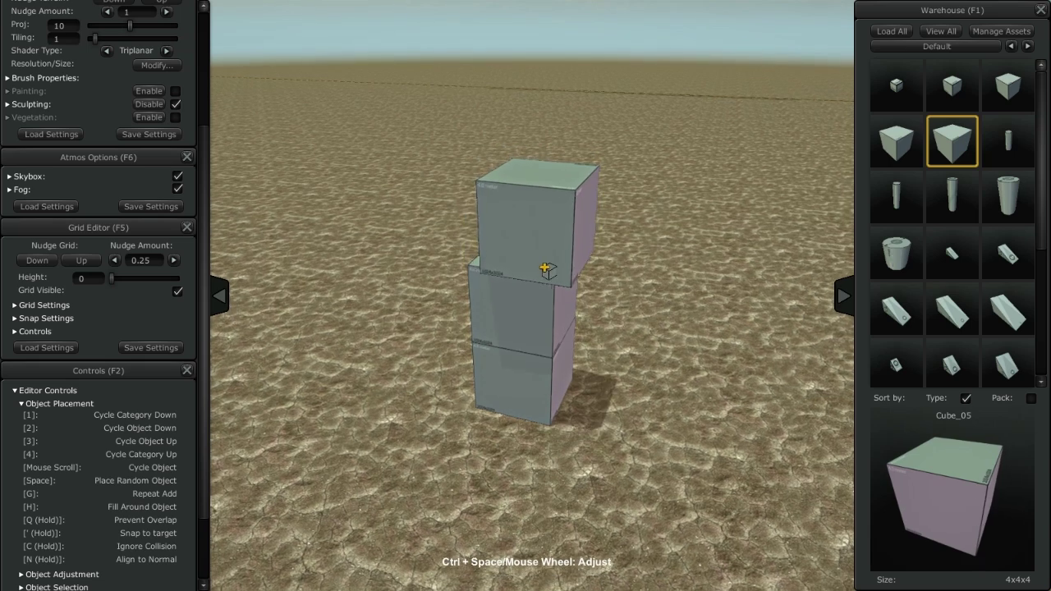
pyautogui.click(533, 265)
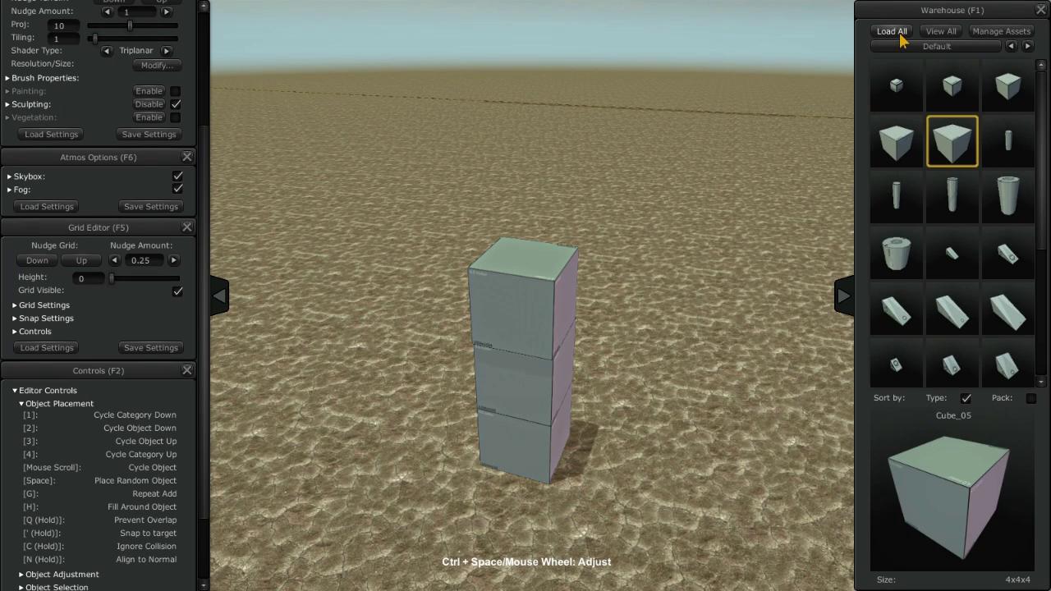
# Load all asset packs, then close and reopen the Warehouse via the radial Windows menu.
pyautogui.click(896, 35)
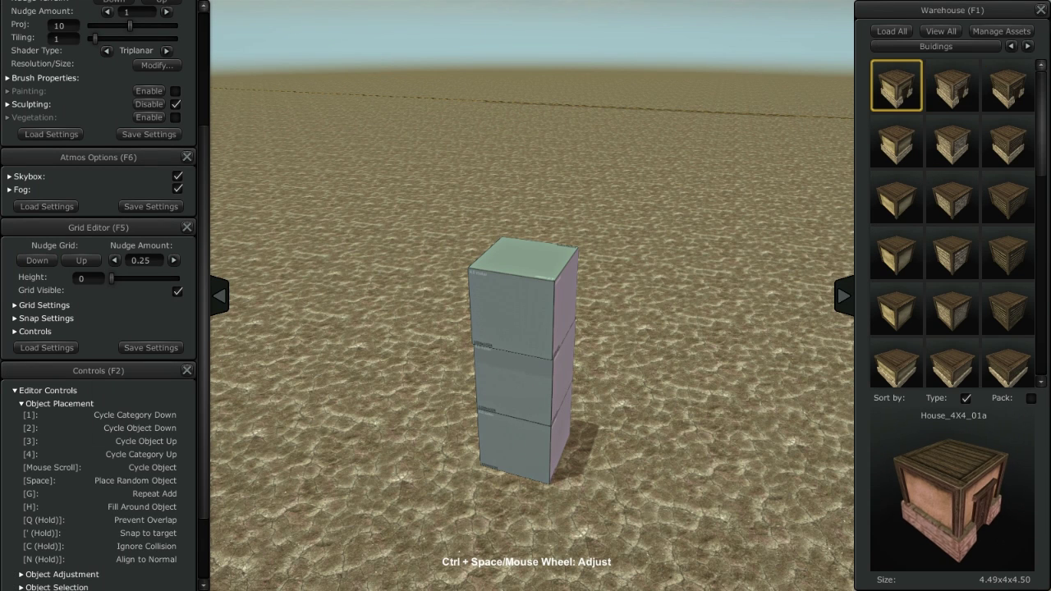
pyautogui.click(1043, 23)
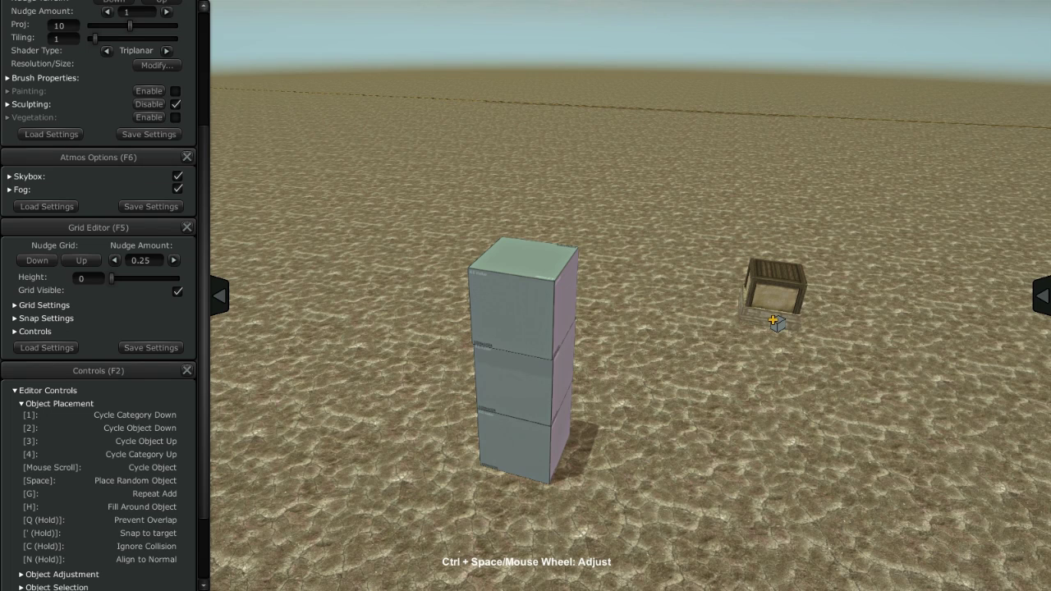
pyautogui.press('F1')
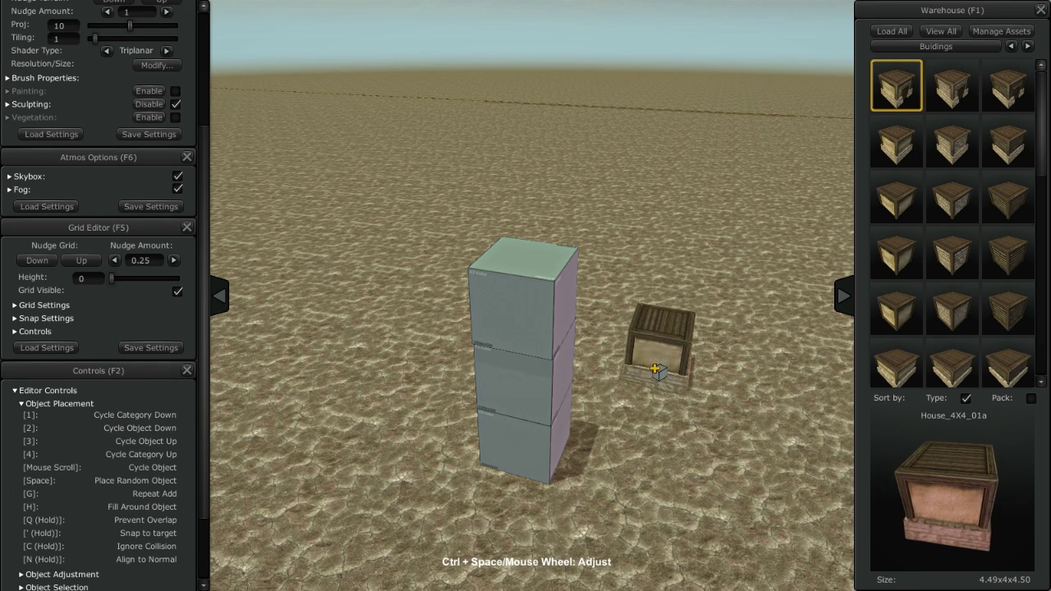
pyautogui.press('space')
pyautogui.press('space')
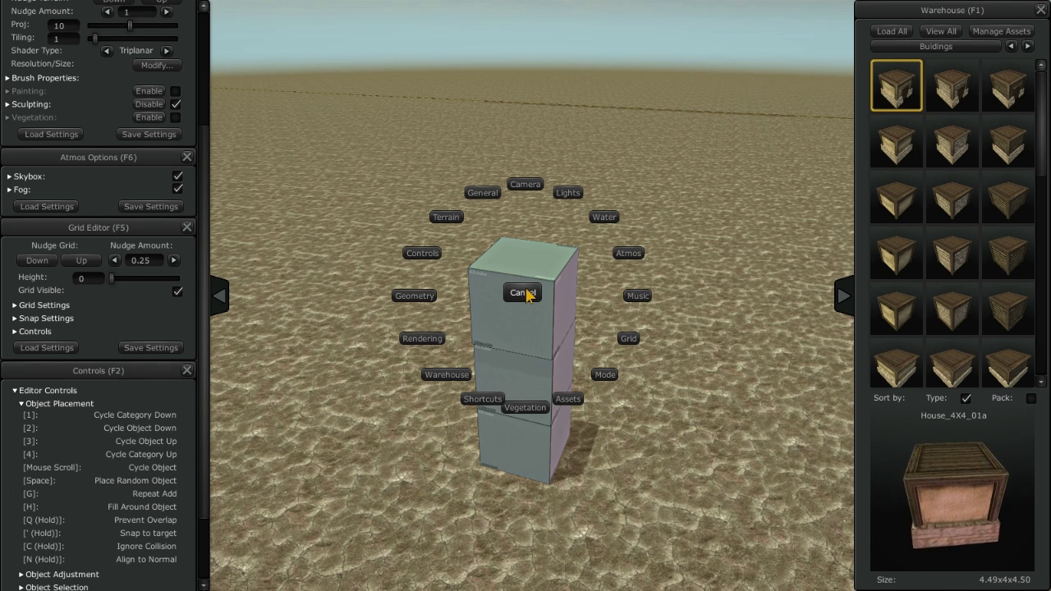
pyautogui.click(460, 374)
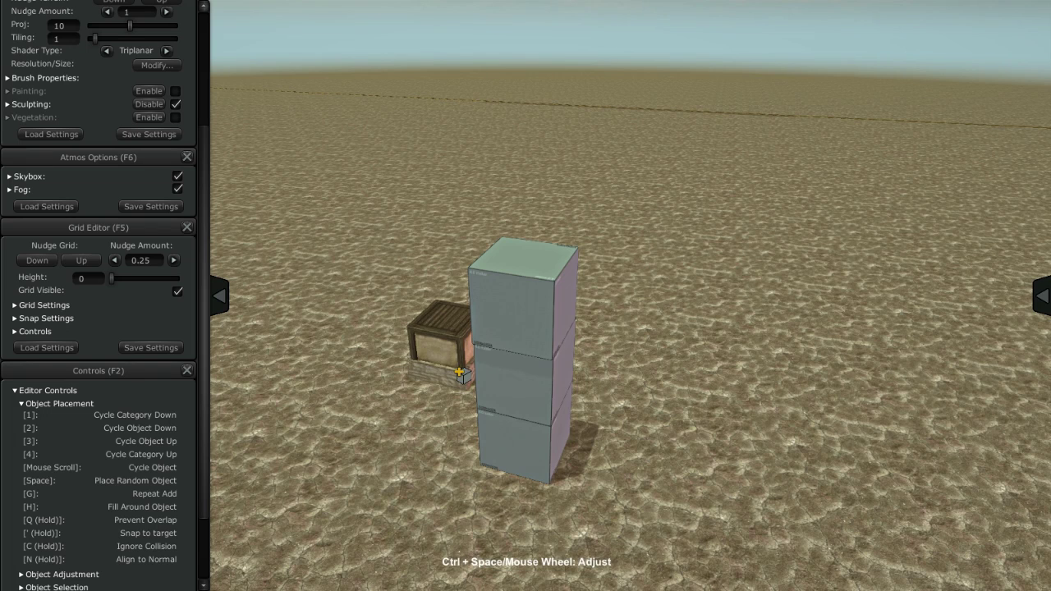
pyautogui.press('space')
pyautogui.click(448, 377)
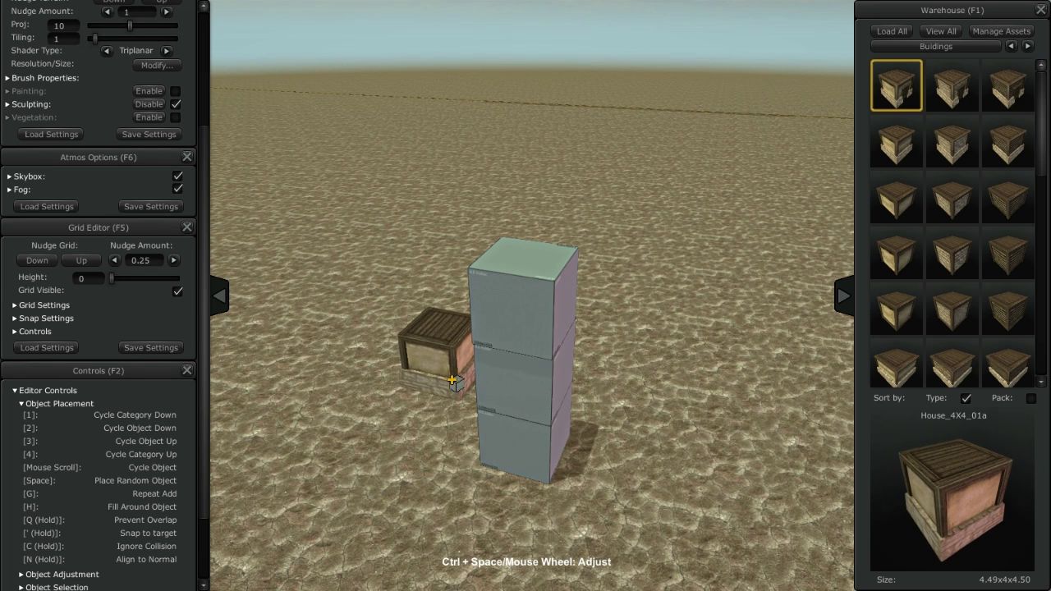
# In Asset Manager, load Toon_Terrain_01, unload the Racers packs, and hide Grid Editor with F5.
pyautogui.click(999, 35)
pyautogui.moveTo(585, 119); pyautogui.dragTo(588, 64)
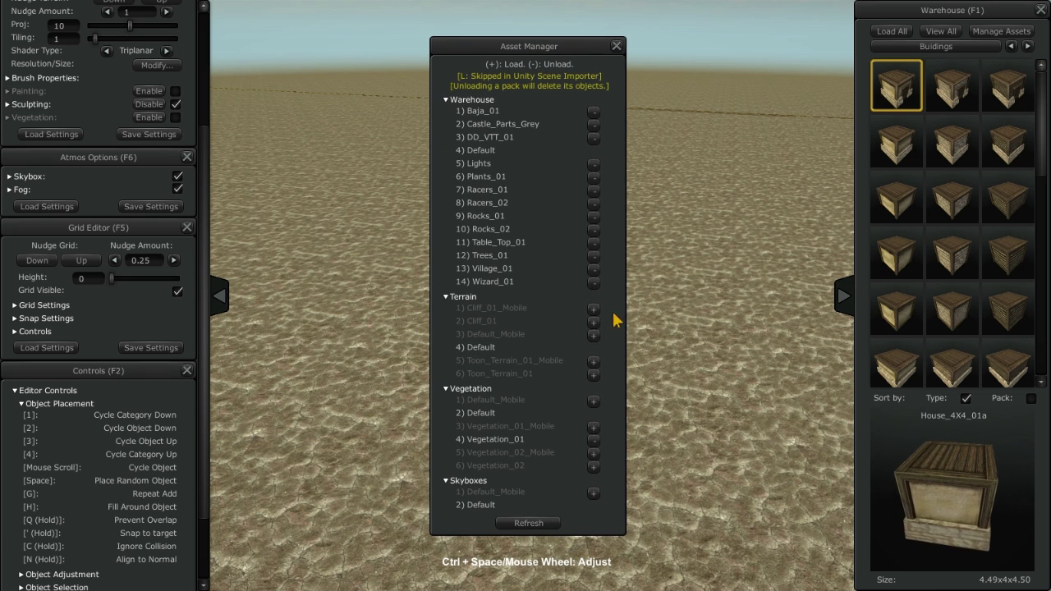
pyautogui.click(595, 374)
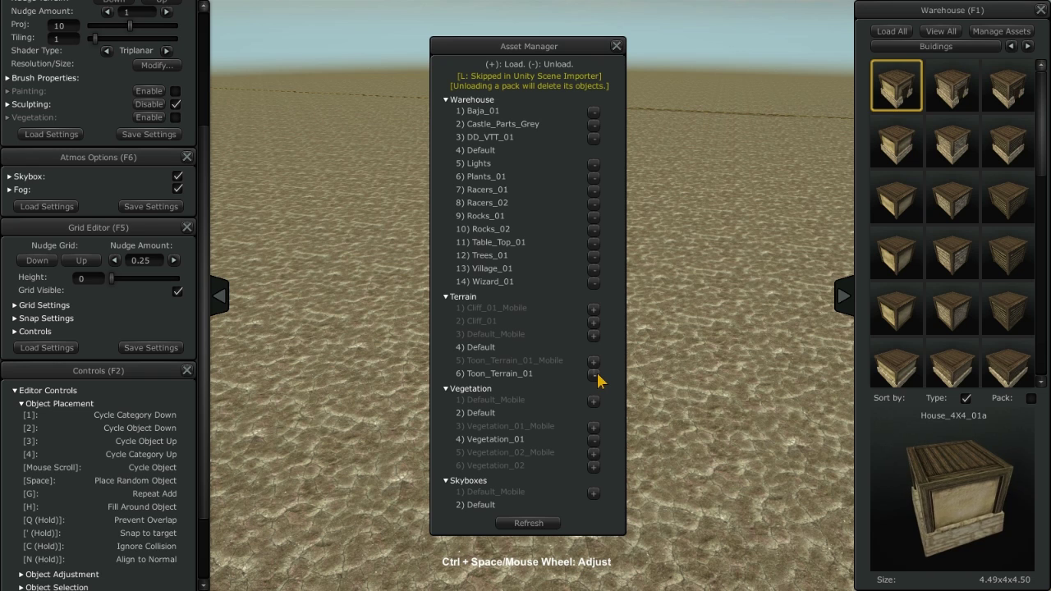
pyautogui.click(594, 203)
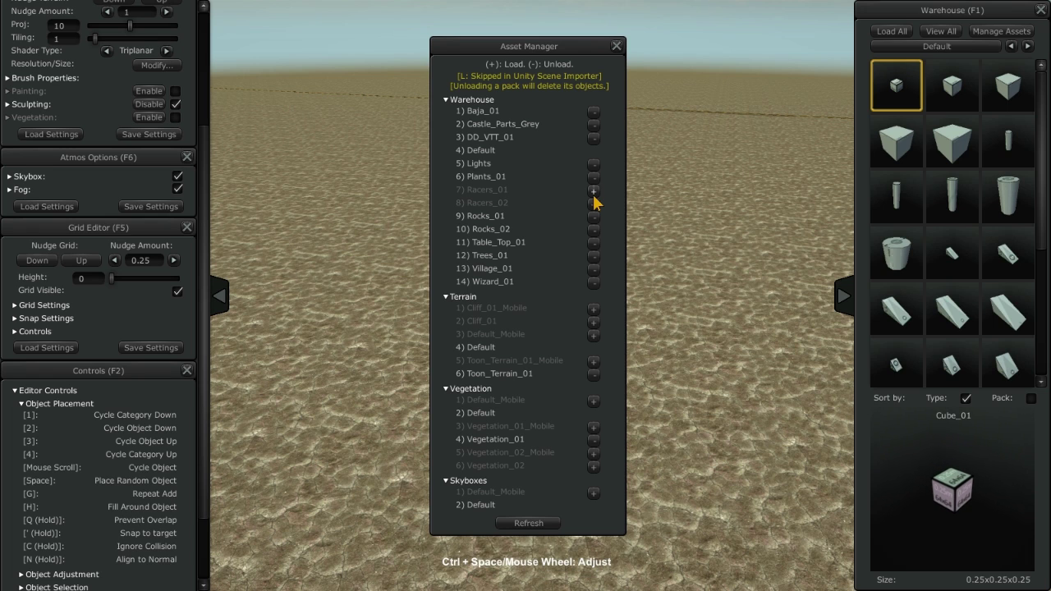
pyautogui.press('F5')
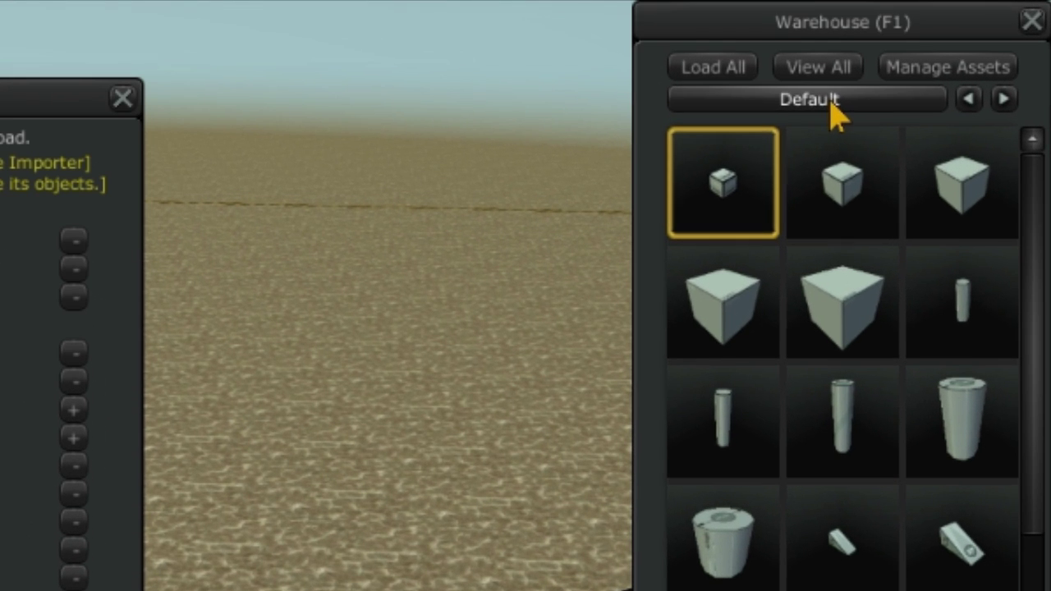
pyautogui.click(948, 49)
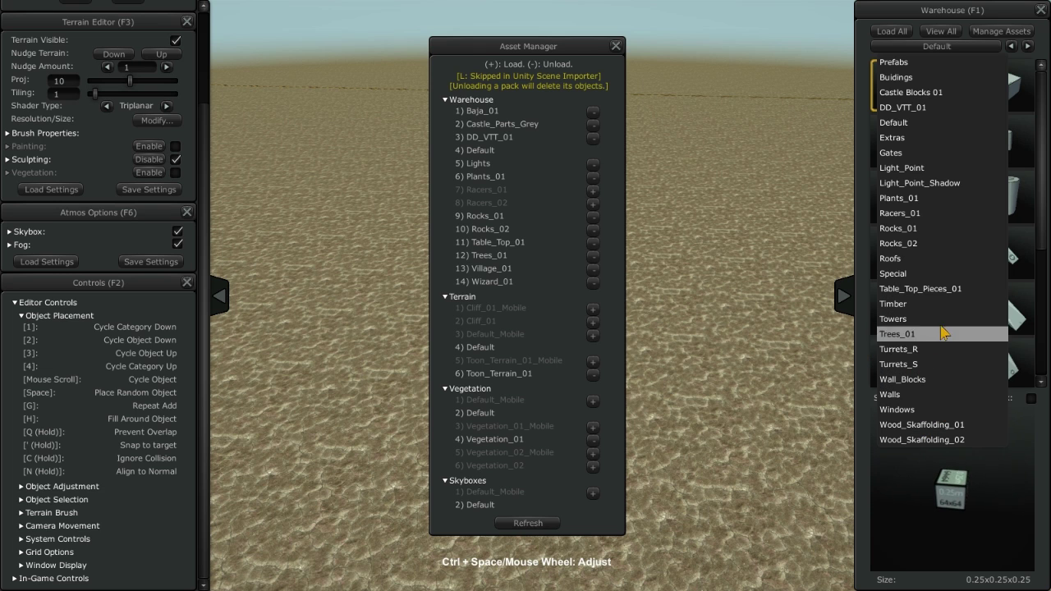
# Switch Warehouse categories via the dropdown: Buildings, Default, Racers_01, Table_Top_Pieces_01, Trees_01.
pyautogui.click(956, 82)
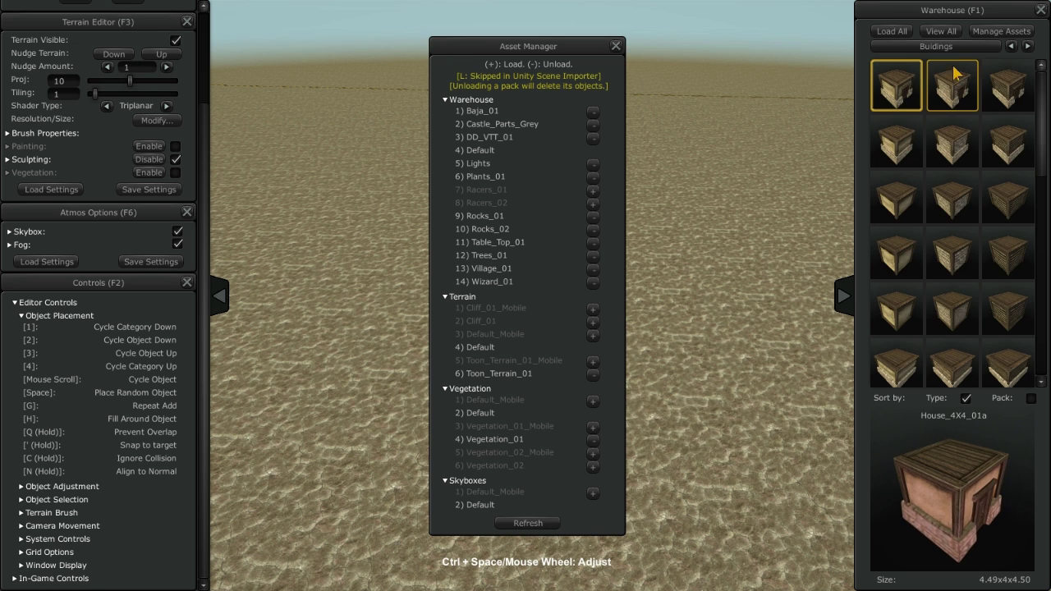
pyautogui.click(945, 47)
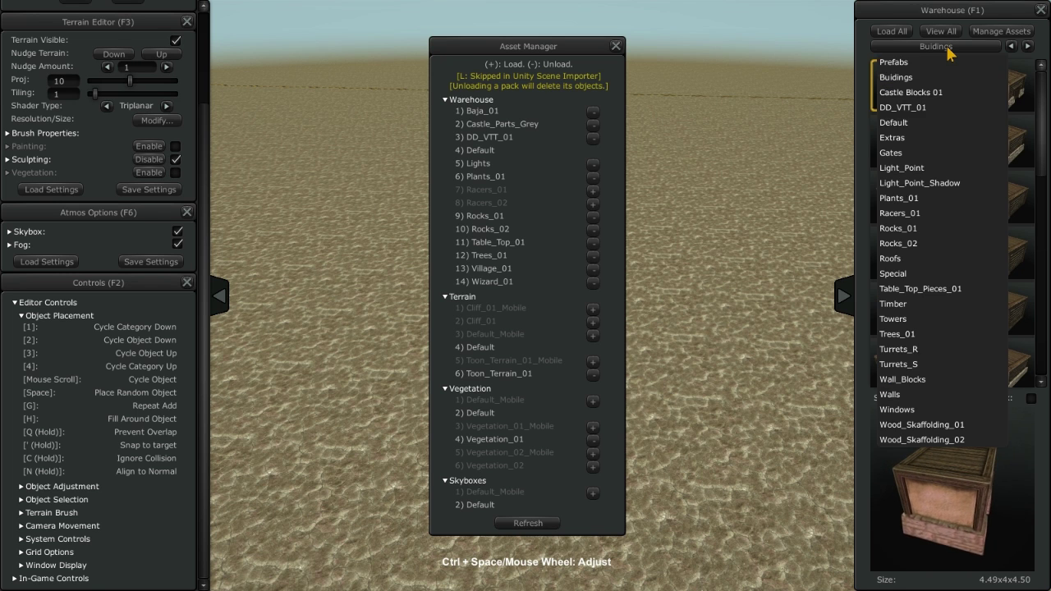
pyautogui.click(922, 128)
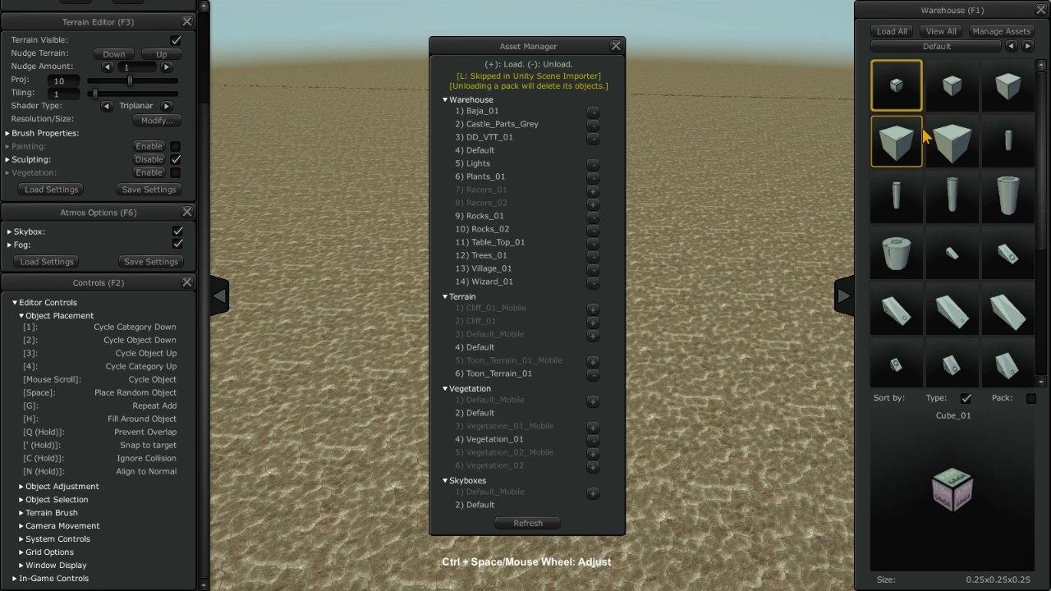
pyautogui.click(938, 48)
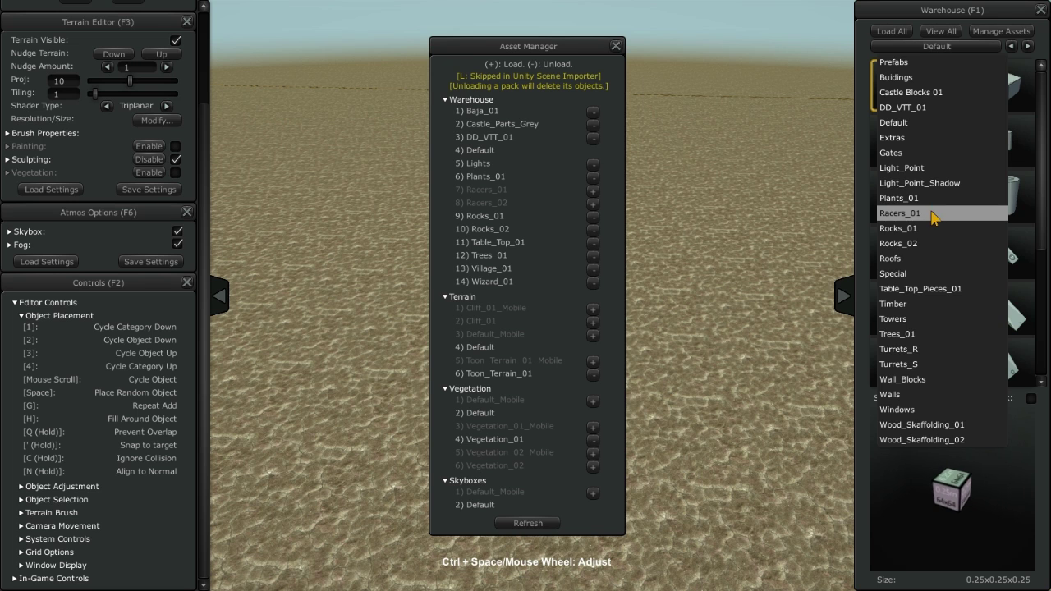
pyautogui.click(934, 215)
pyautogui.click(942, 48)
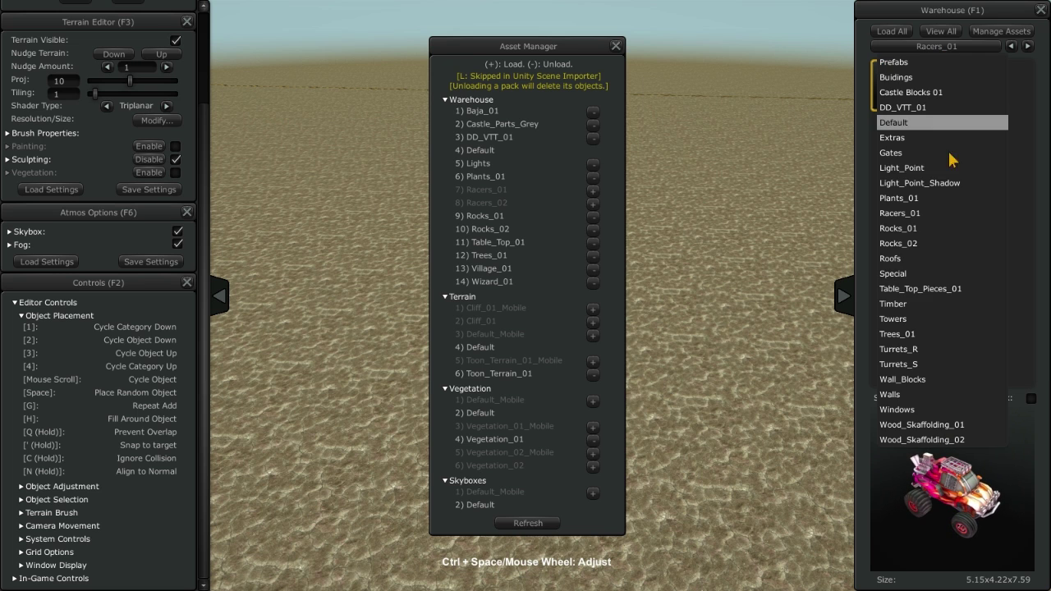
pyautogui.click(928, 285)
pyautogui.click(950, 49)
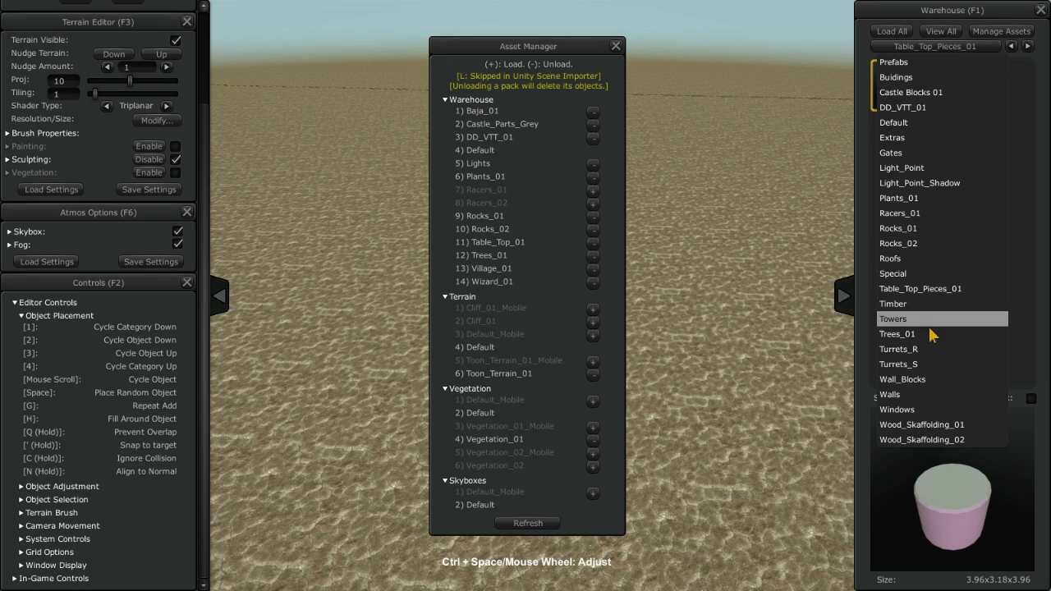
pyautogui.click(998, 335)
# Step through Wall_Blocks, Walls, Windows to Wood_Skaffolding_02, then tick Sort by Pack.
pyautogui.click(1028, 48)
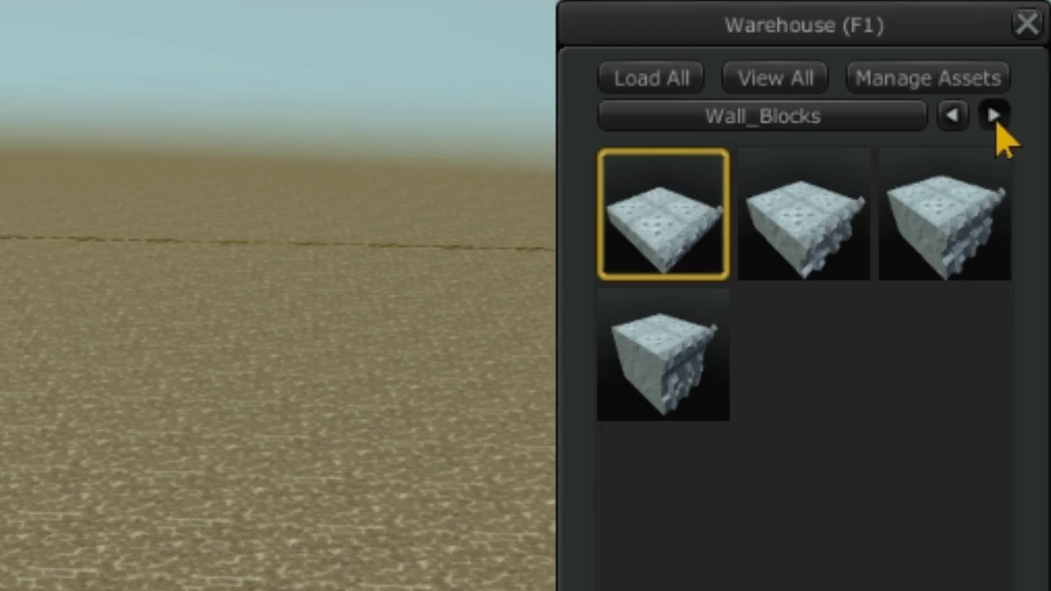
pyautogui.click(994, 117)
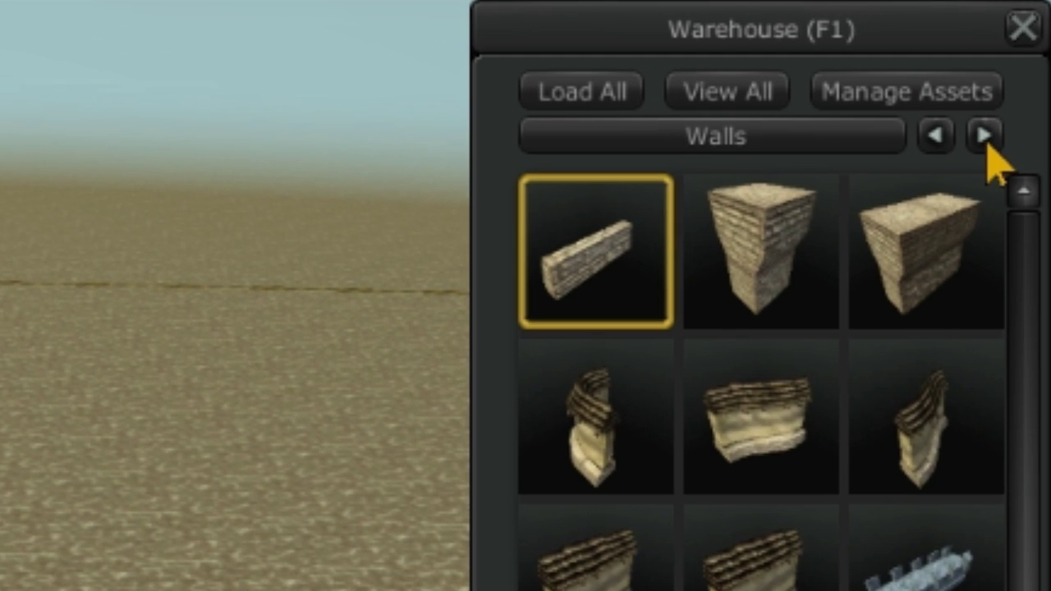
pyautogui.click(984, 135)
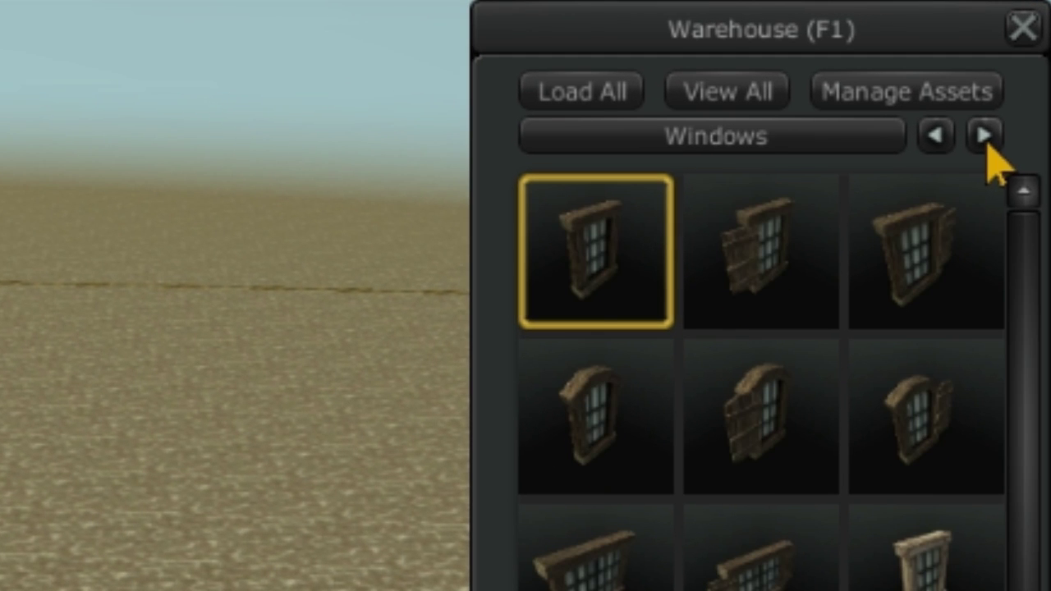
pyautogui.click(984, 135)
pyautogui.click(984, 136)
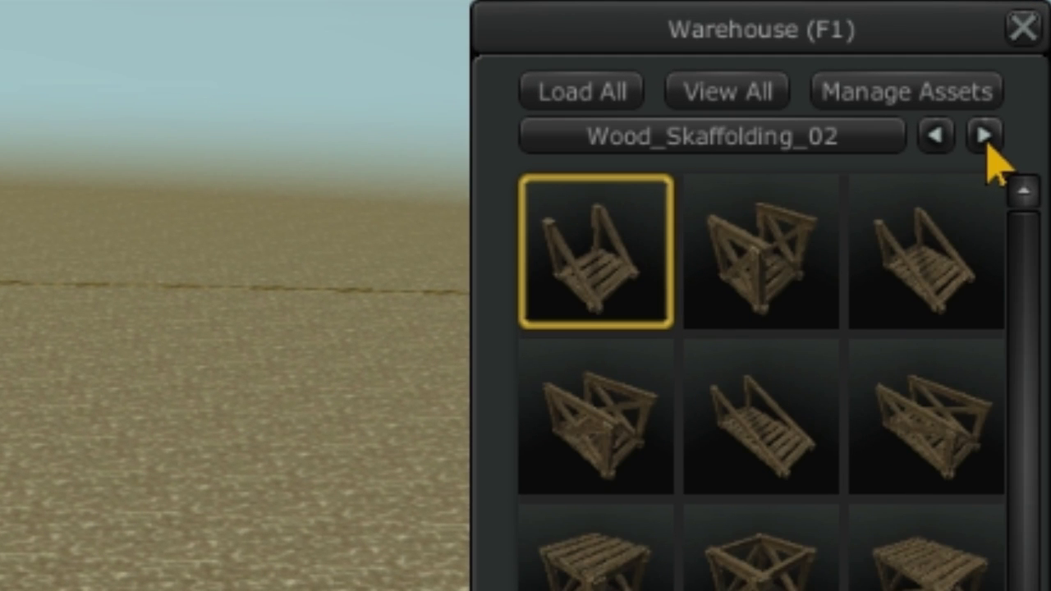
pyautogui.click(984, 135)
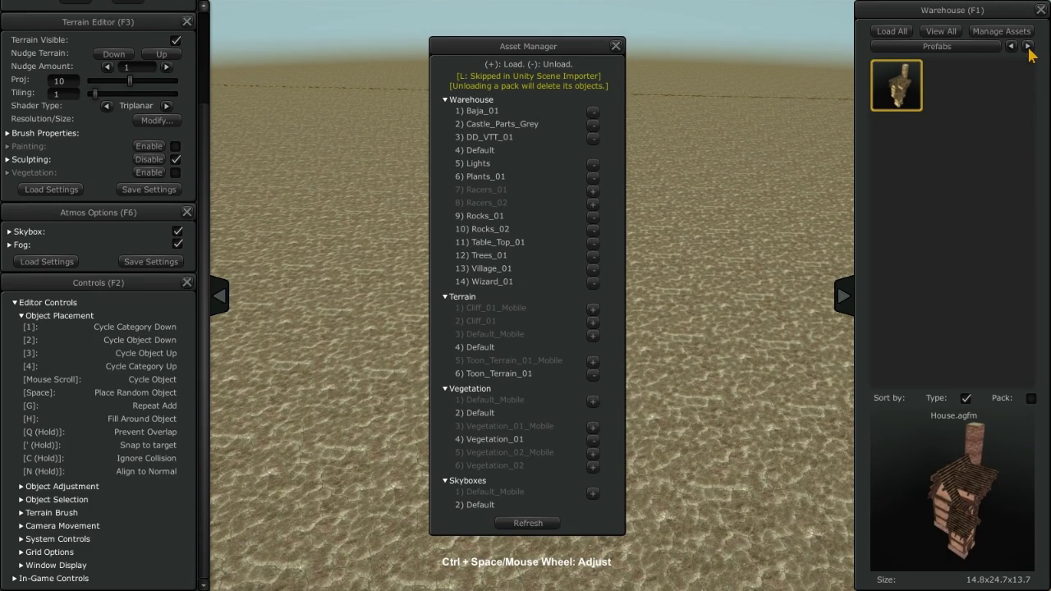
pyautogui.click(1012, 47)
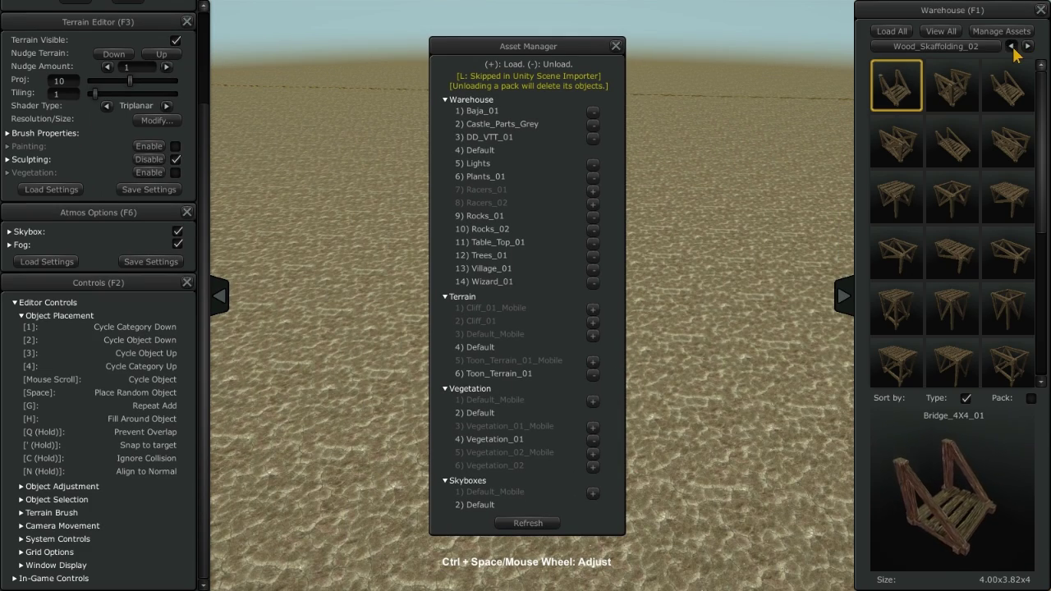
pyautogui.click(1031, 399)
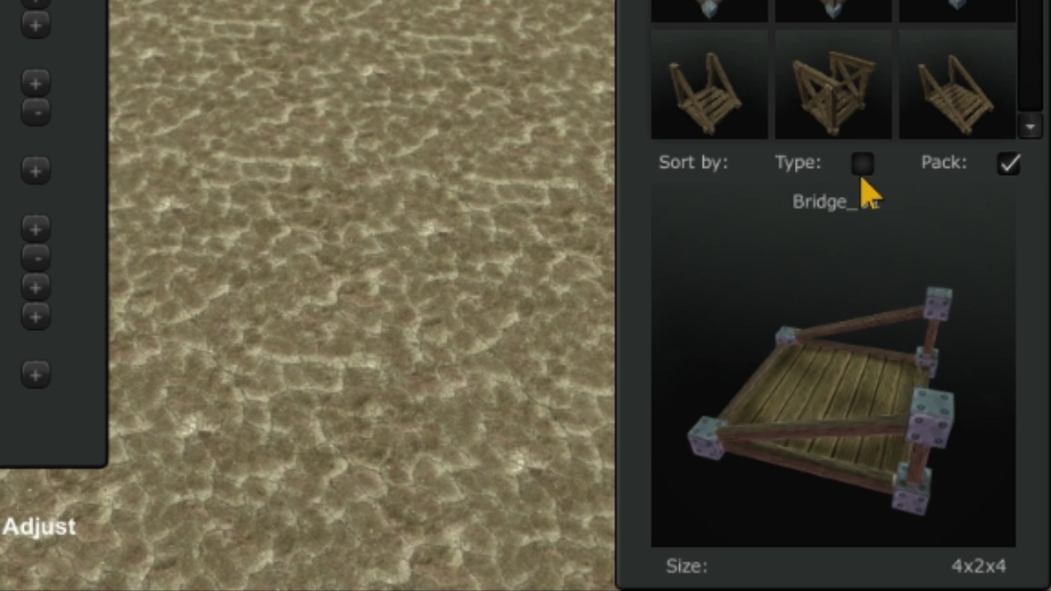
# Toggle the asset grid between type and pack grouping, then rotate the Bridge_01 preview.
pyautogui.click(862, 164)
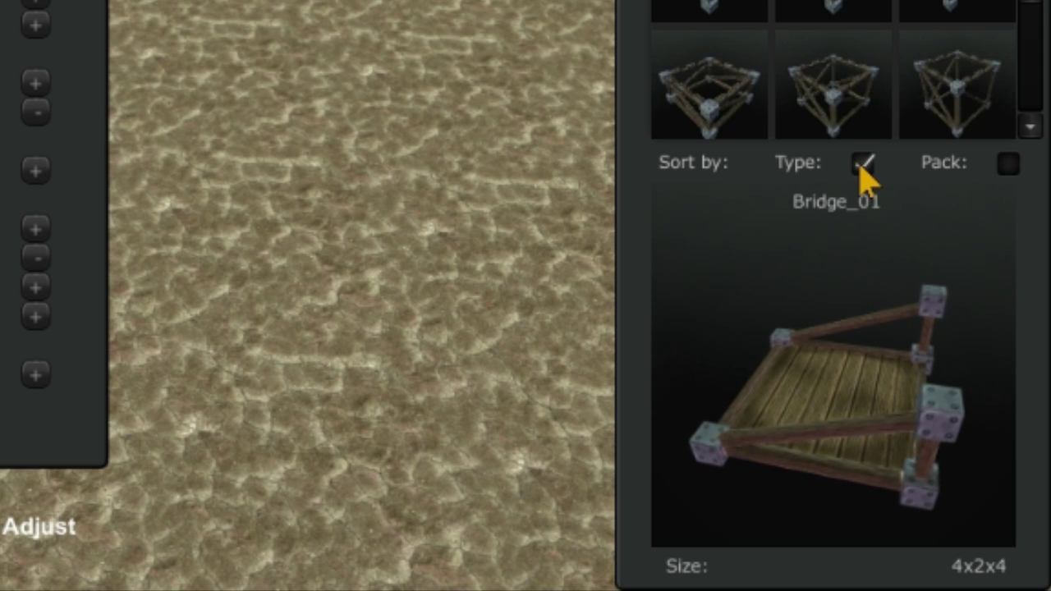
pyautogui.click(1015, 166)
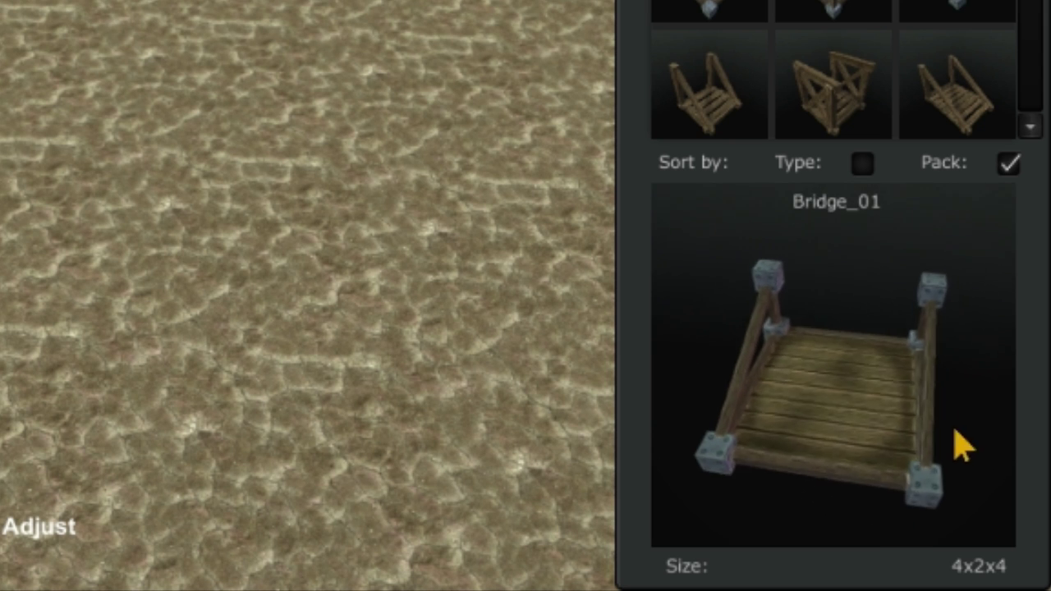
pyautogui.moveTo(963, 446); pyautogui.dragTo(904, 423)
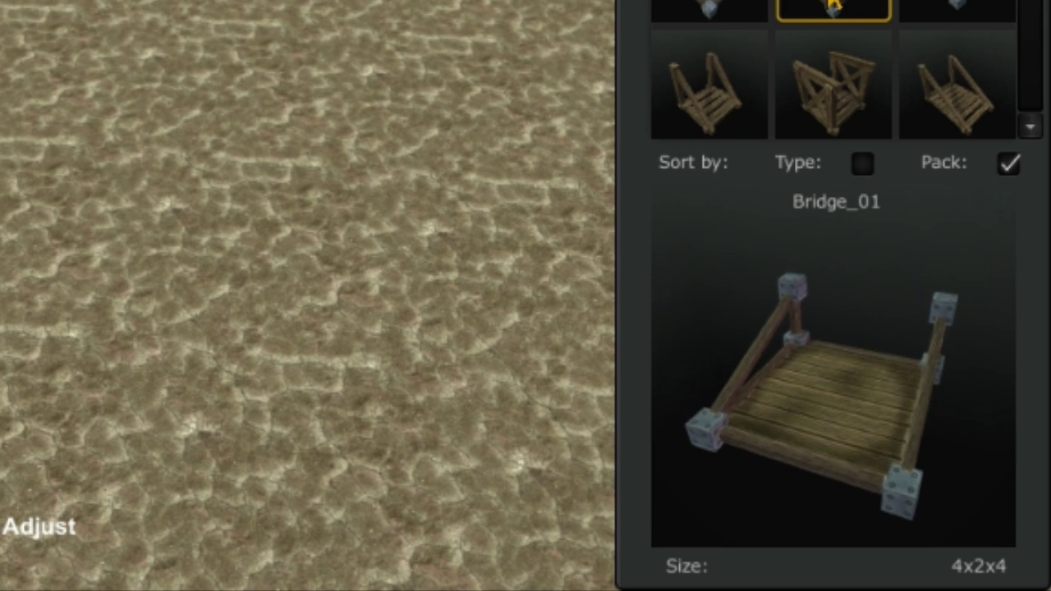
# Preview Bridge_06 and Bridge_4X4_02, then choose Bridge_4X4_01 for placement.
pyautogui.click(833, 9)
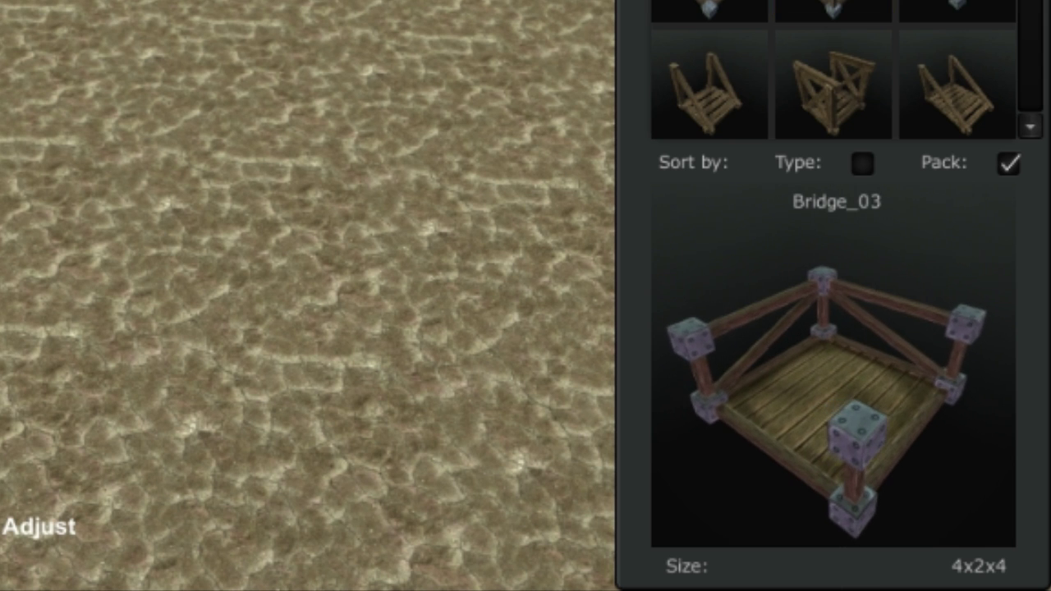
pyautogui.click(803, 53)
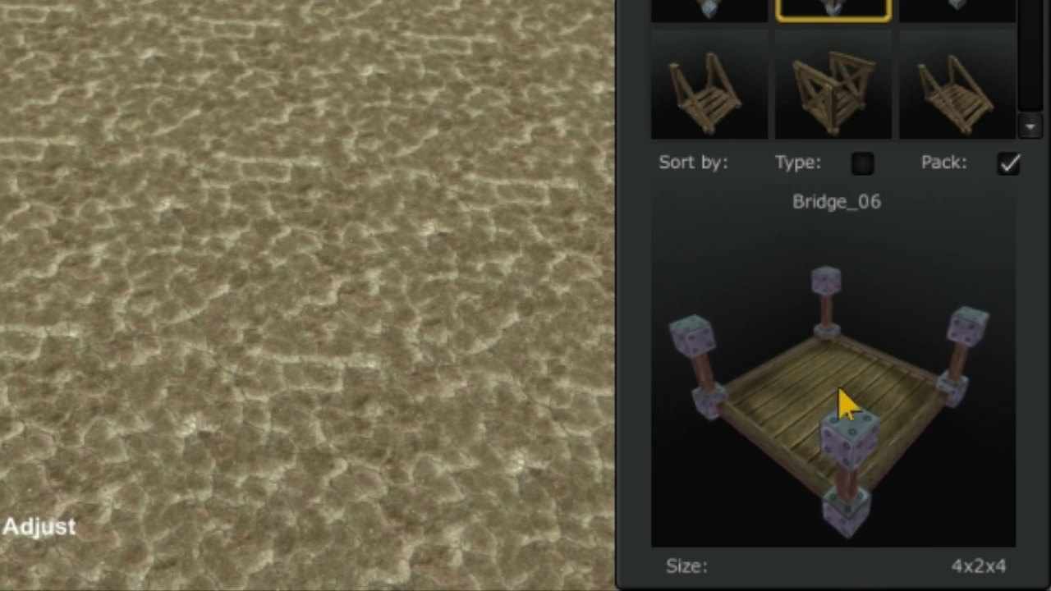
pyautogui.moveTo(840, 404)
pyautogui.mouseDown()
pyautogui.moveTo(869, 486)
pyautogui.moveTo(1042, 456)
pyautogui.mouseUp()
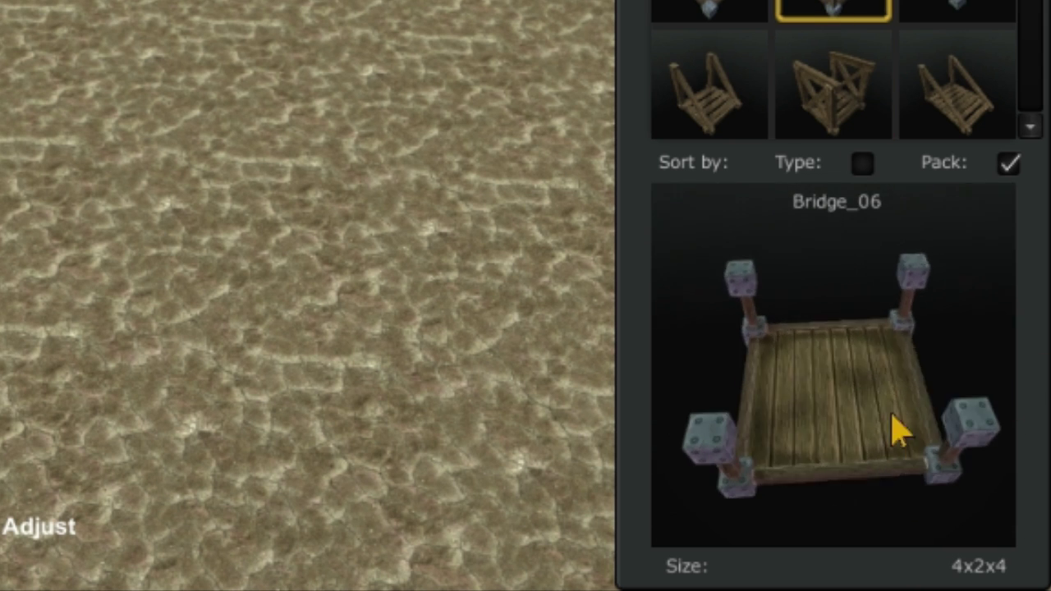
pyautogui.click(839, 131)
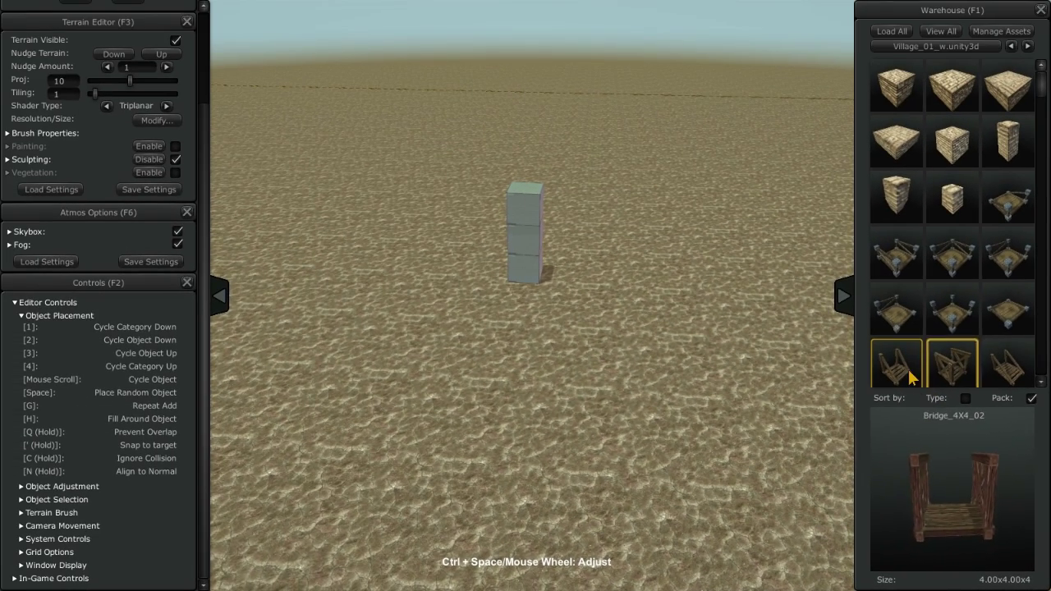
pyautogui.click(910, 372)
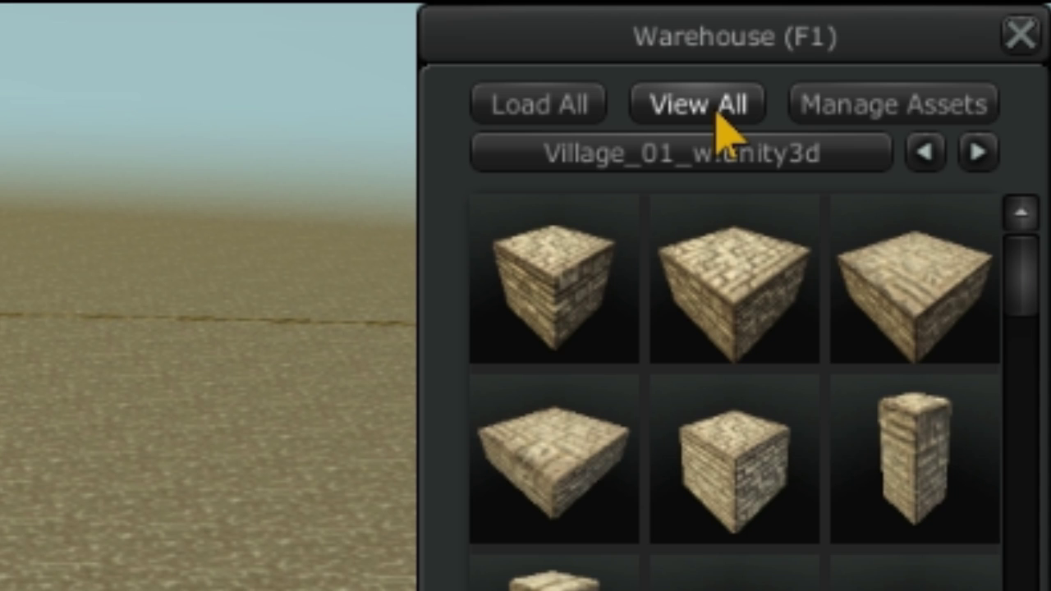
# Show all warehouse objects, select the Block_01 stone block, and enlarge the list window.
pyautogui.click(723, 111)
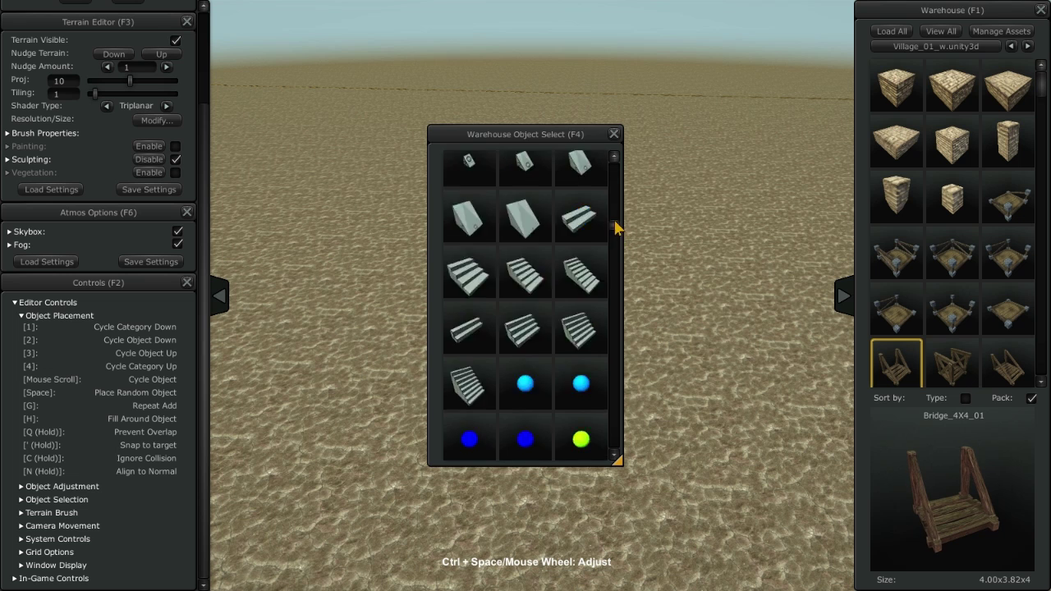
pyautogui.moveTo(621, 235); pyautogui.dragTo(617, 181)
pyautogui.click(585, 160)
pyautogui.moveTo(550, 152); pyautogui.dragTo(139, 18)
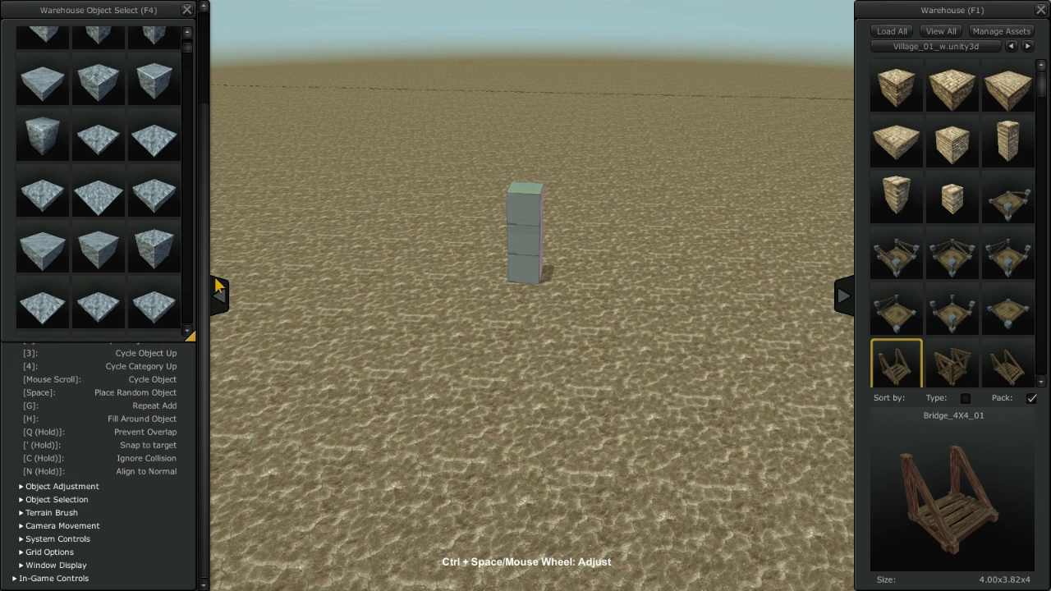
pyautogui.moveTo(191, 337)
pyautogui.mouseDown()
pyautogui.moveTo(945, 439)
pyautogui.moveTo(1045, 584)
pyautogui.mouseUp()
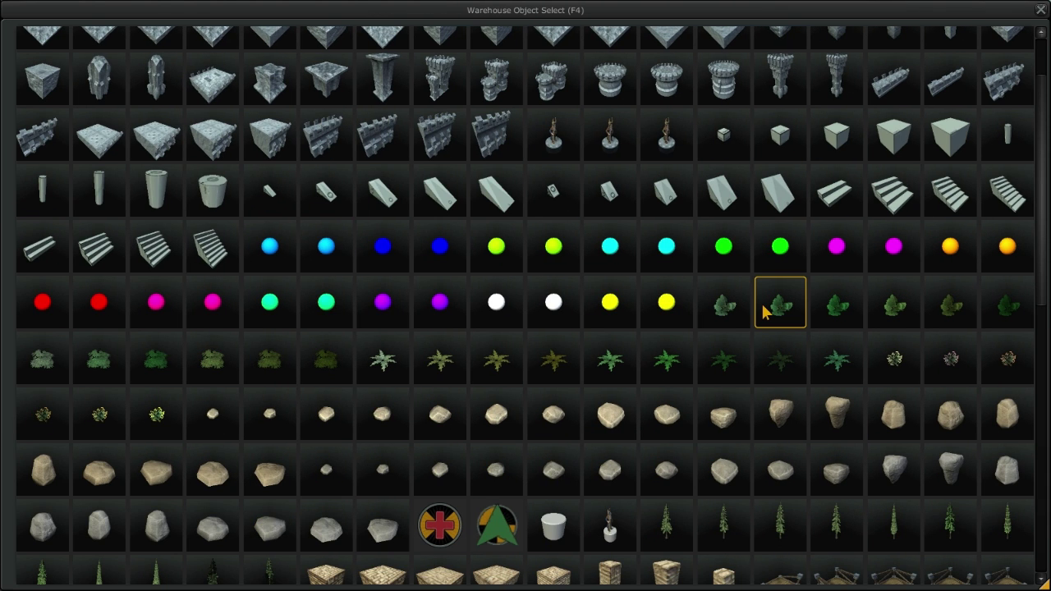
# Toggle the full object list with F4, scroll through it, then close it.
pyautogui.press('F4')
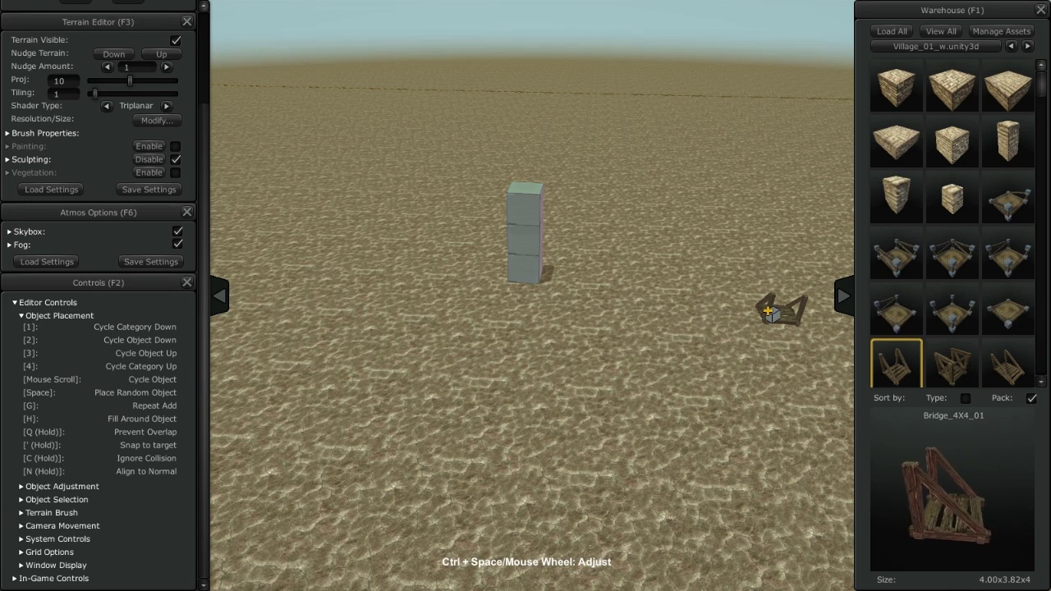
pyautogui.press('F4')
pyautogui.press('F4')
pyautogui.press('F4')
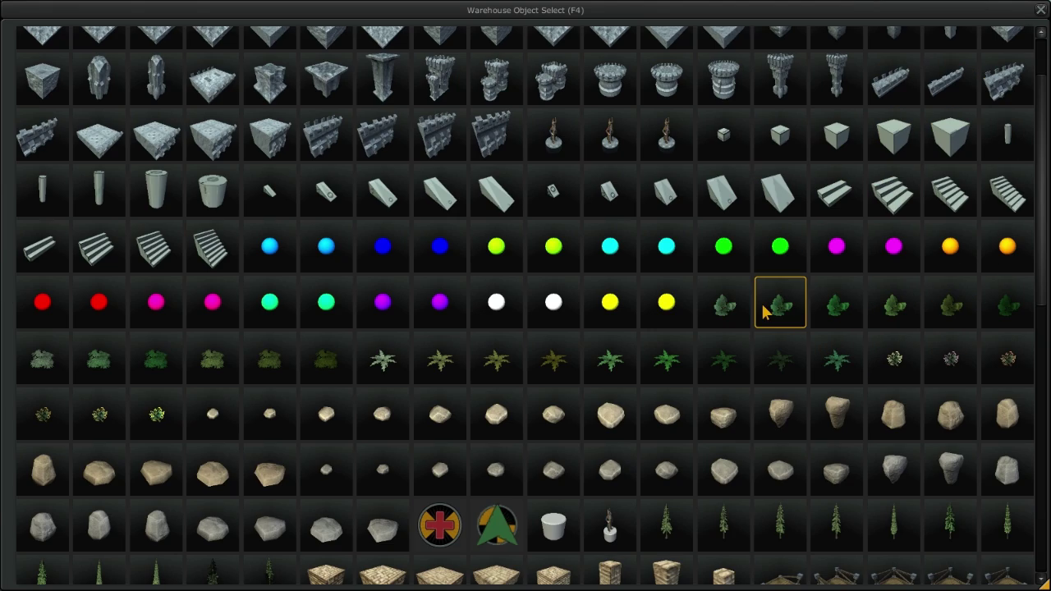
pyautogui.scroll(2, 760, 312)
pyautogui.scroll(-5, 744, 325)
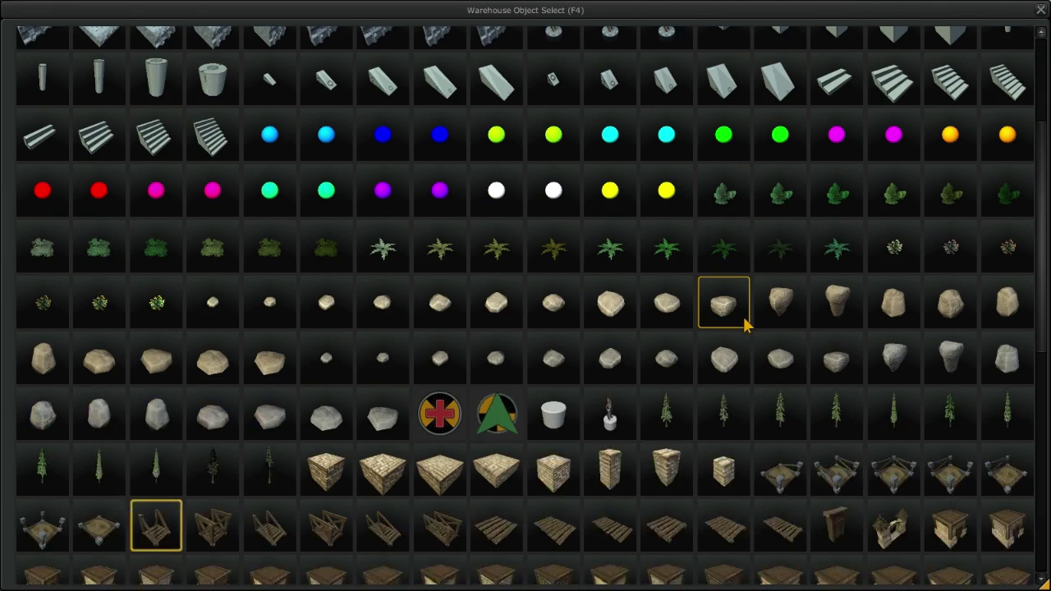
pyautogui.scroll(-8, 744, 325)
pyautogui.scroll(-2, 744, 325)
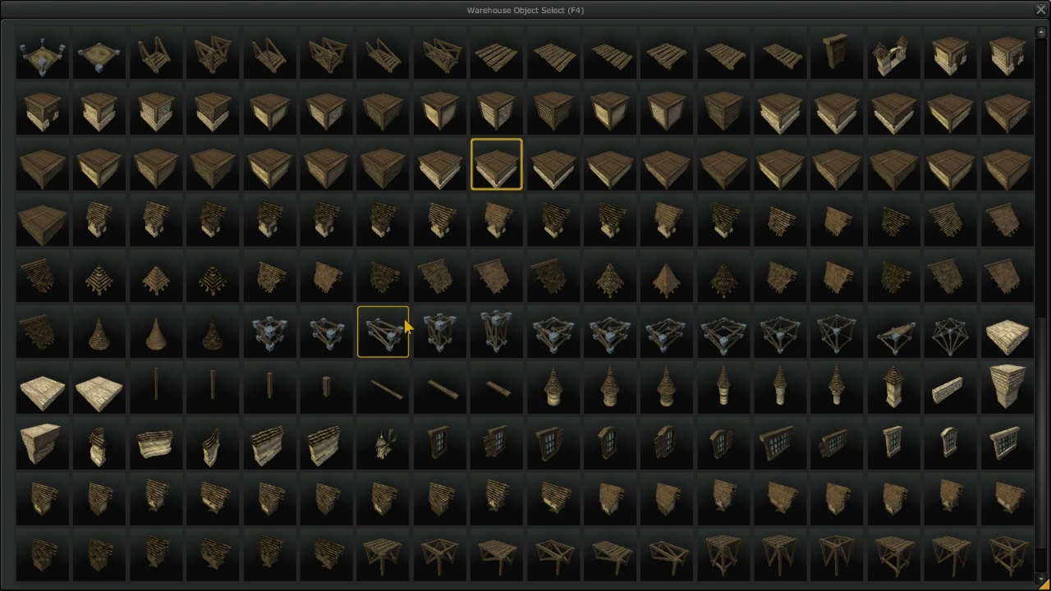
pyautogui.scroll(-1, 588, 369)
pyautogui.scroll(1, 657, 329)
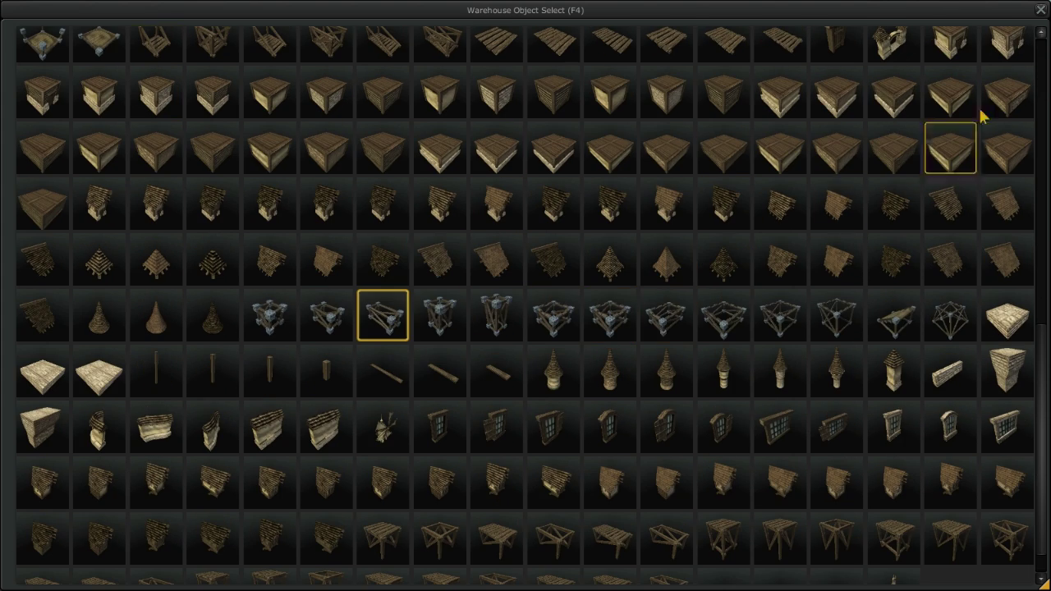
pyautogui.click(1040, 9)
# Scroll the warehouse assets and pick the Skaff_03 scaffold piece.
pyautogui.scroll(3, 156, 316)
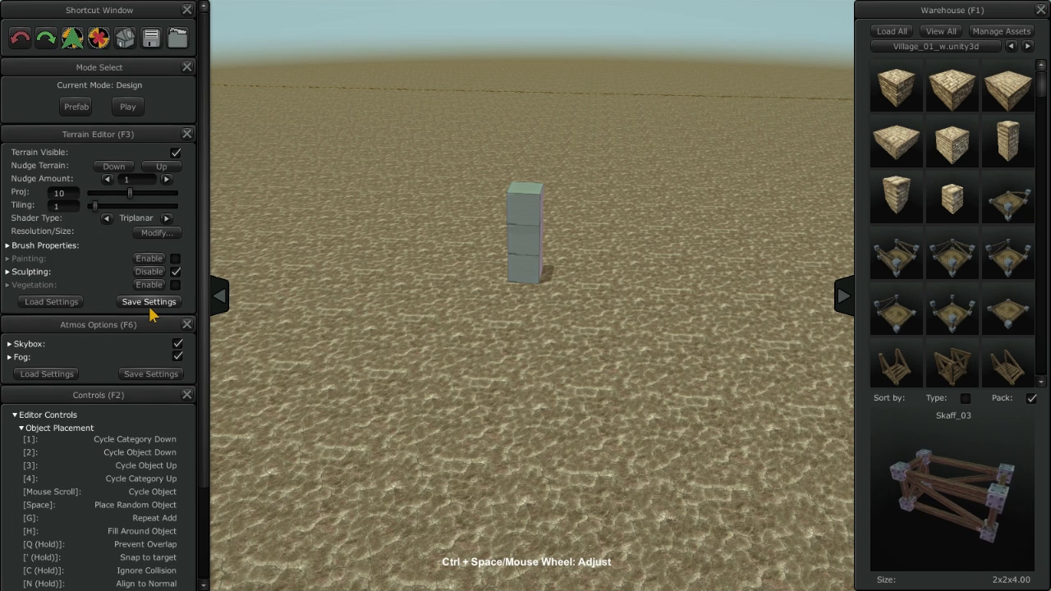
pyautogui.scroll(-3, 165, 320)
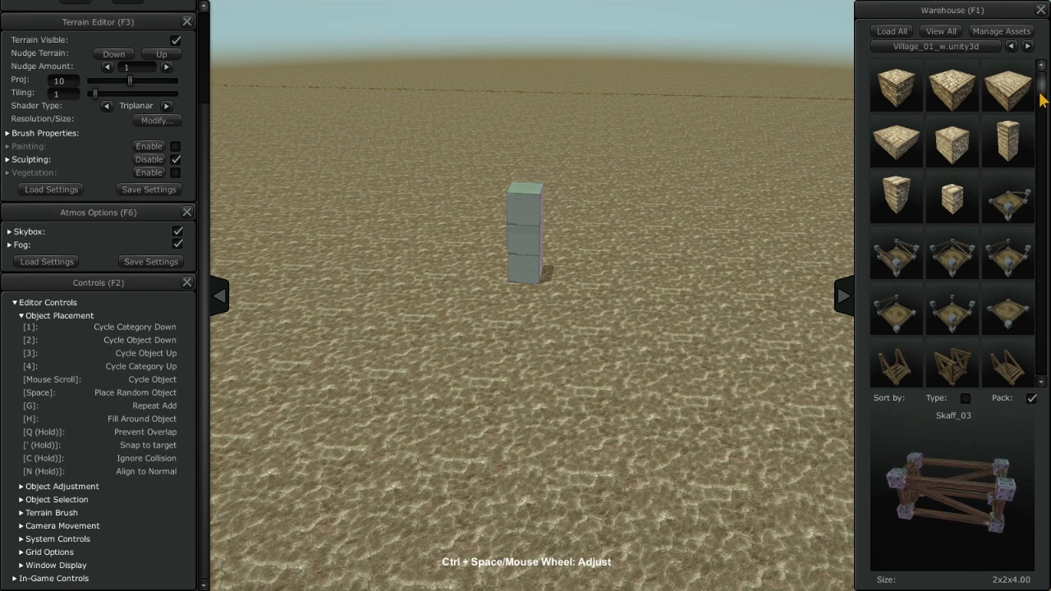
pyautogui.scroll(-2, 970, 196)
pyautogui.scroll(-2, 970, 200)
pyautogui.scroll(-2, 971, 203)
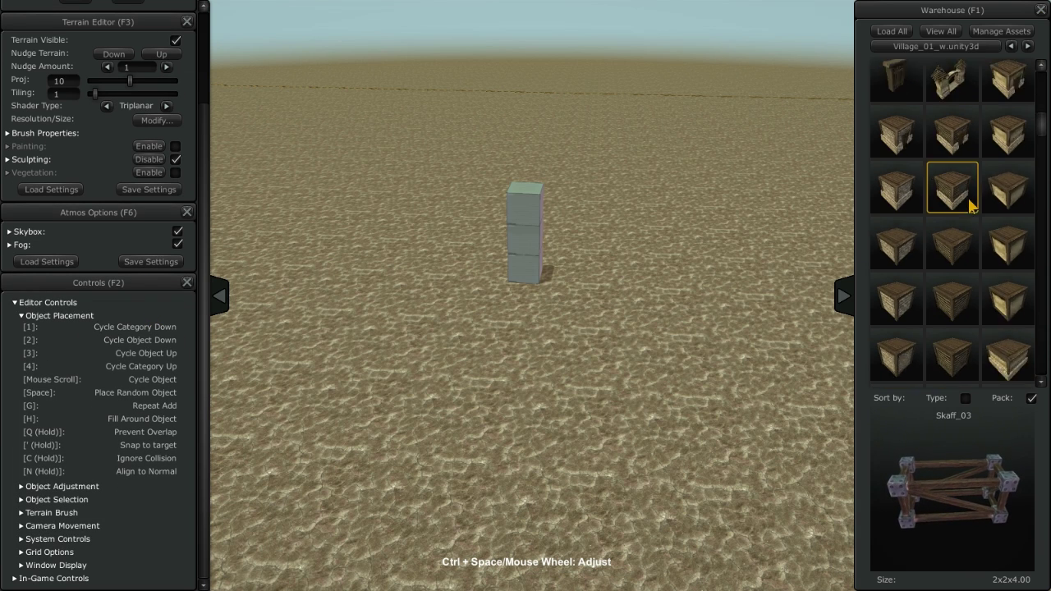
pyautogui.scroll(-2, 972, 205)
pyautogui.scroll(2, 971, 207)
pyautogui.scroll(2, 970, 209)
pyautogui.scroll(2, 970, 210)
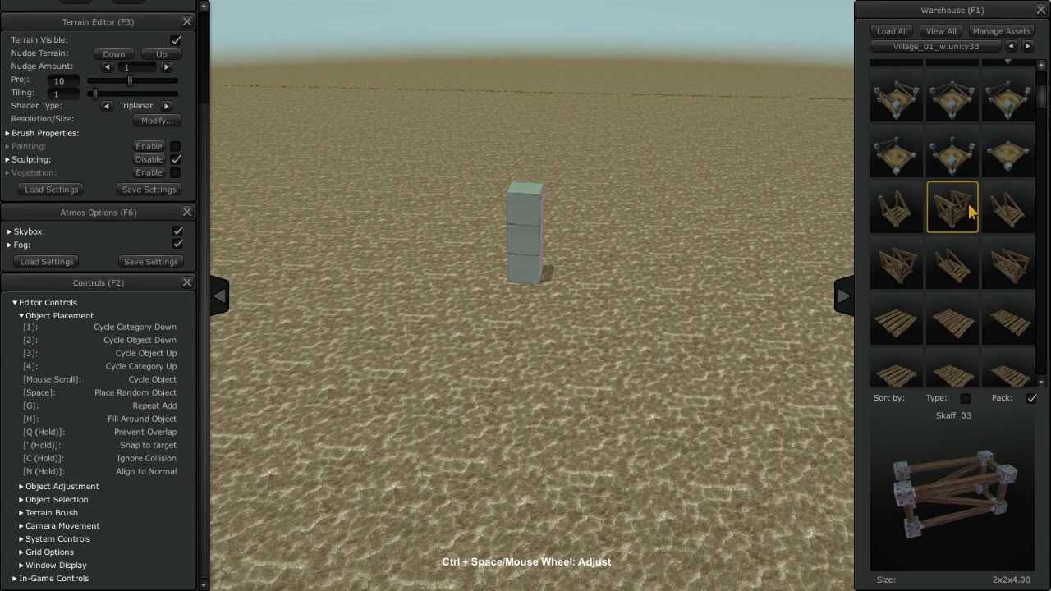
pyautogui.click(878, 281)
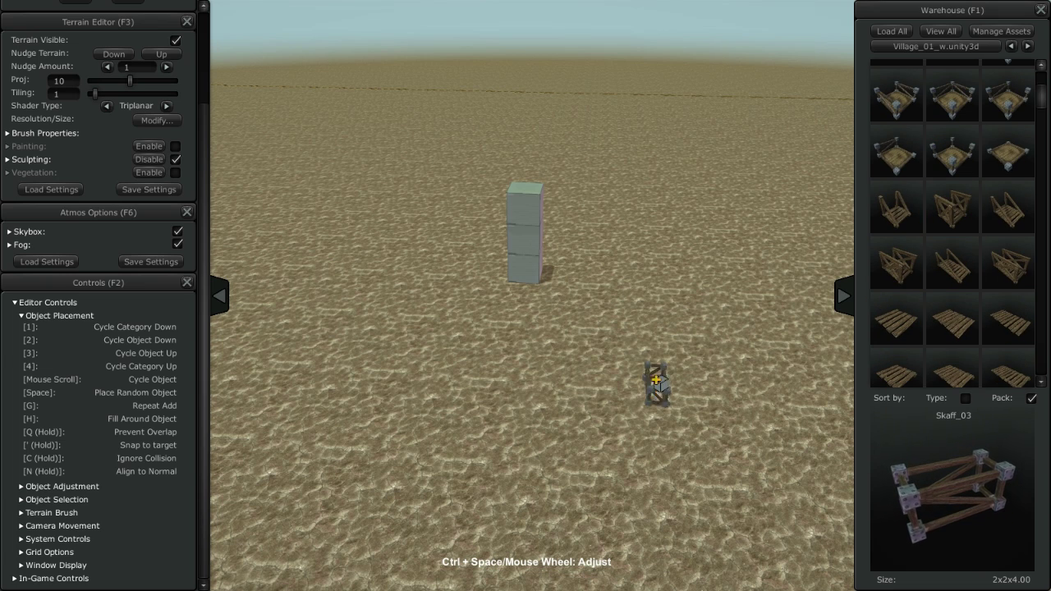
# Reopen the warehouse object browser as a small window centred on screen.
pyautogui.click(941, 32)
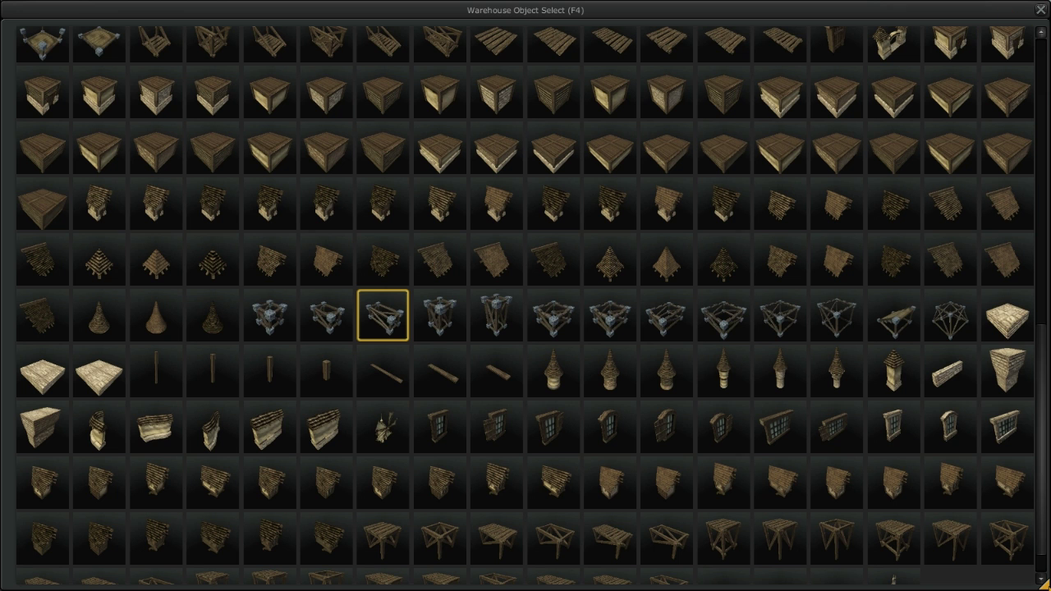
pyautogui.moveTo(1036, 585); pyautogui.dragTo(223, 348)
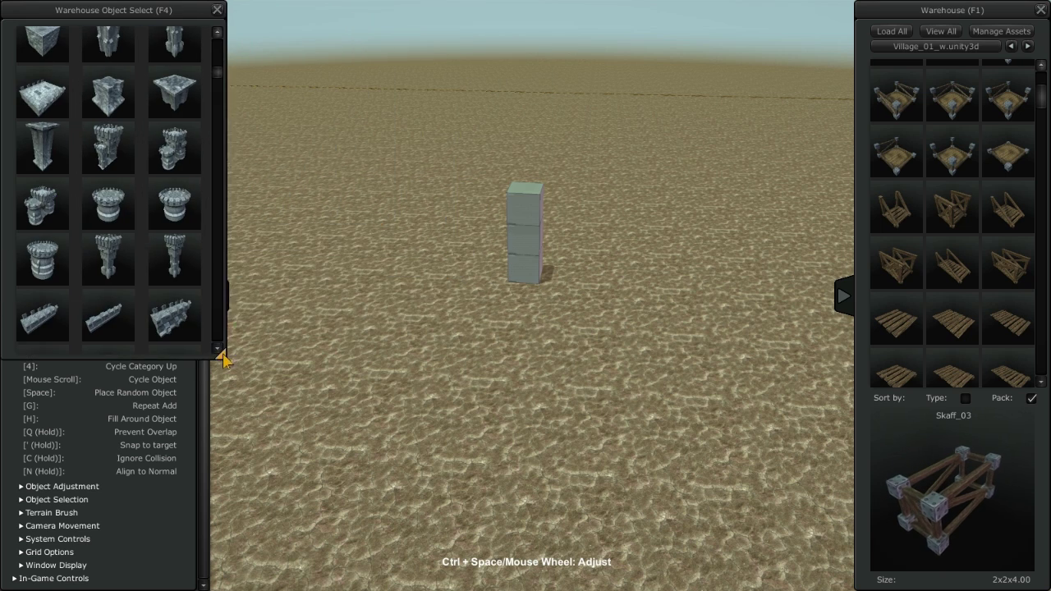
pyautogui.moveTo(203, 10); pyautogui.dragTo(170, 97)
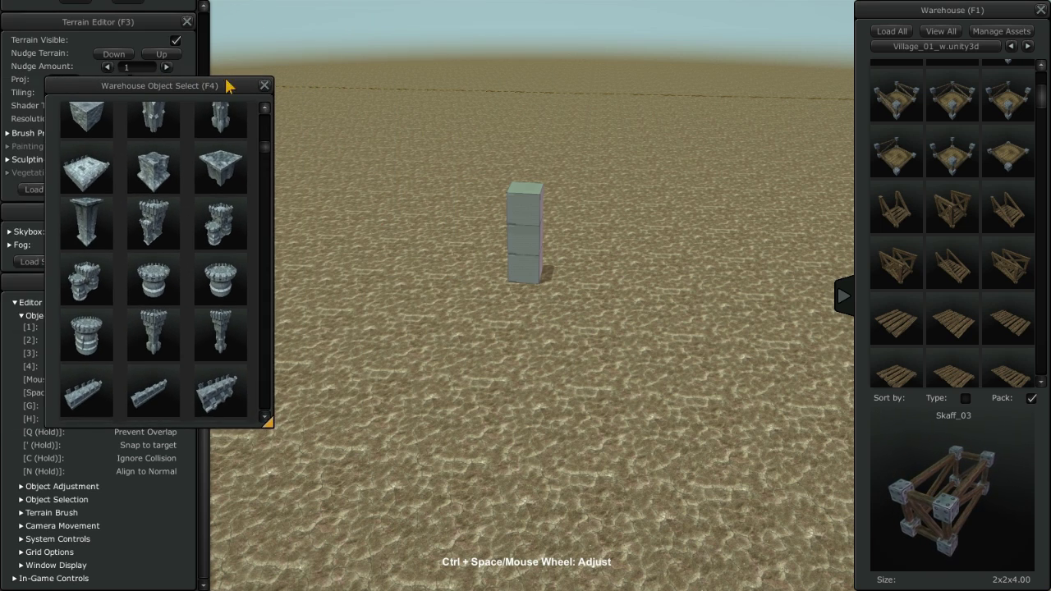
pyautogui.moveTo(170, 98); pyautogui.dragTo(581, 110)
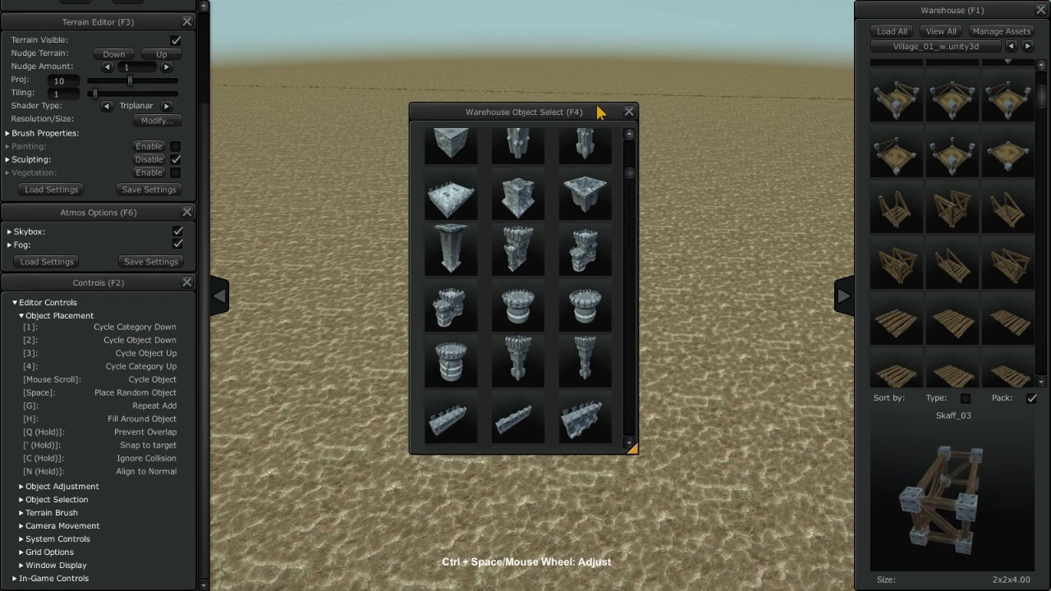
# Close the browser, sort warehouse assets by type, switch to Default, and pick Cube_05.
pyautogui.click(608, 110)
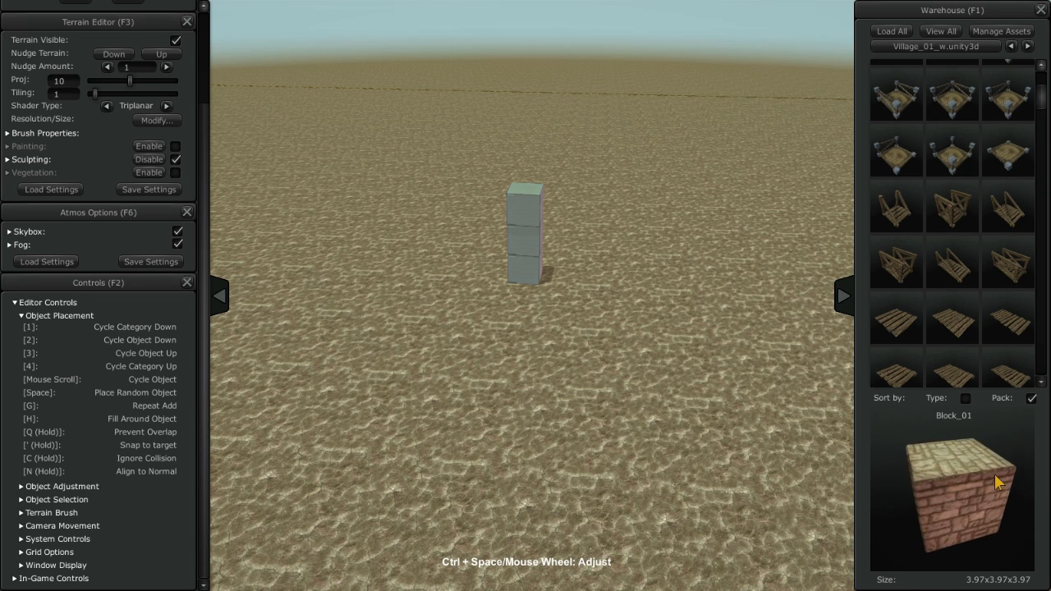
pyautogui.click(966, 398)
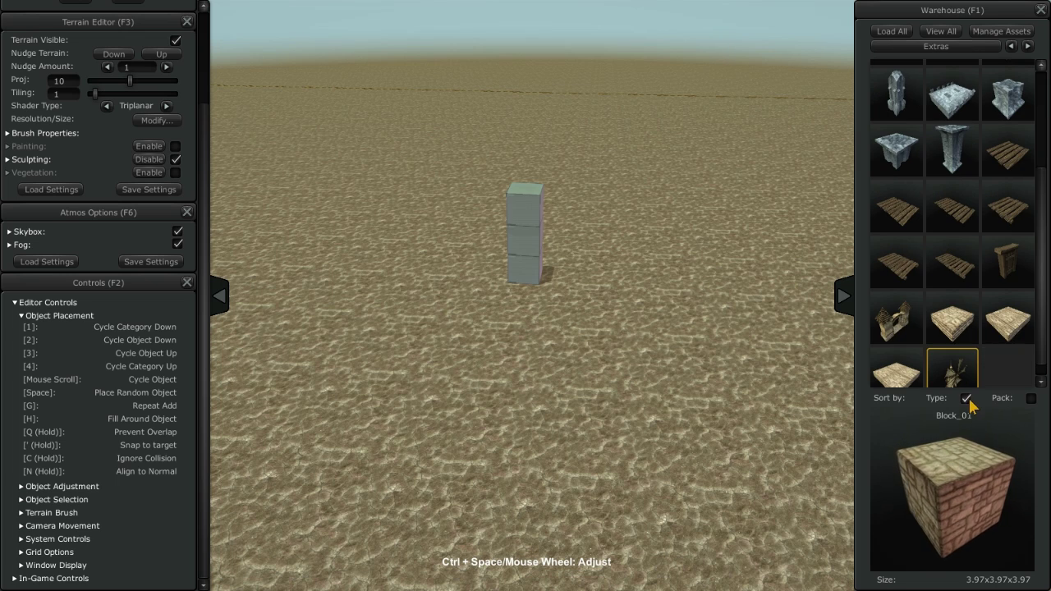
pyautogui.click(942, 47)
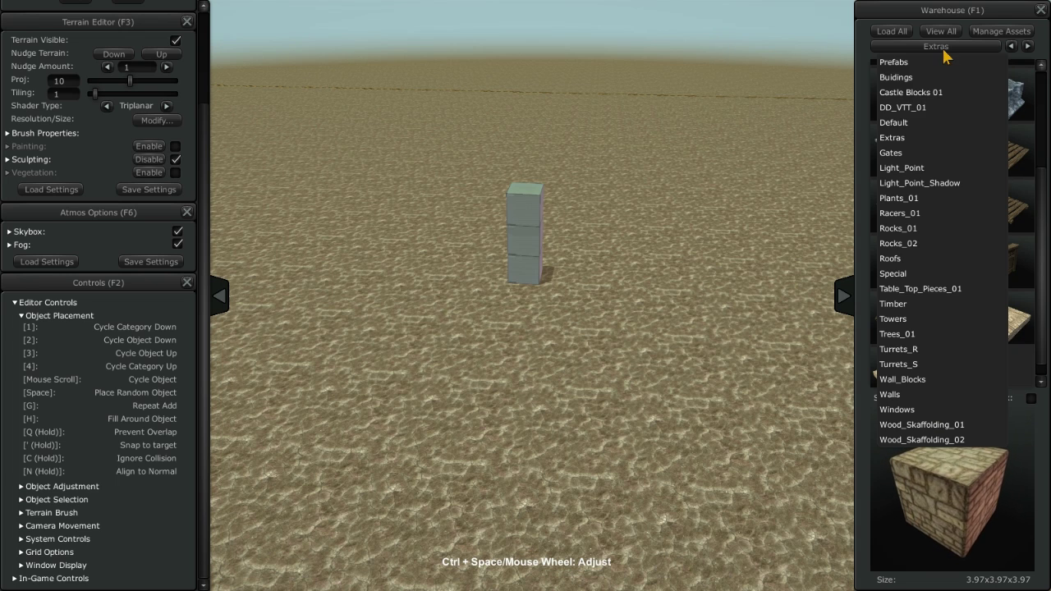
pyautogui.click(934, 123)
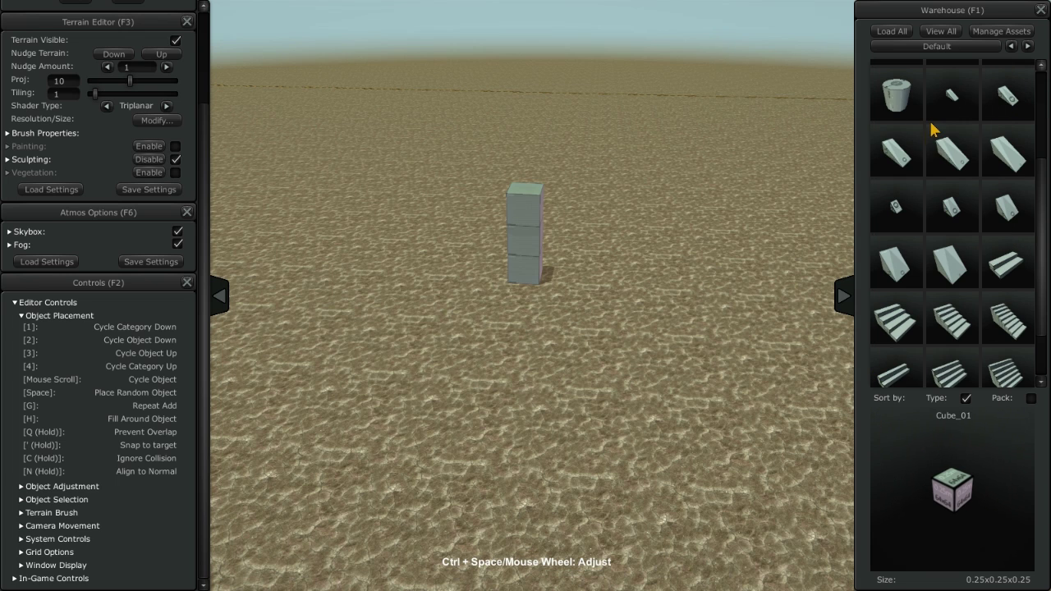
pyautogui.scroll(3, 1028, 111)
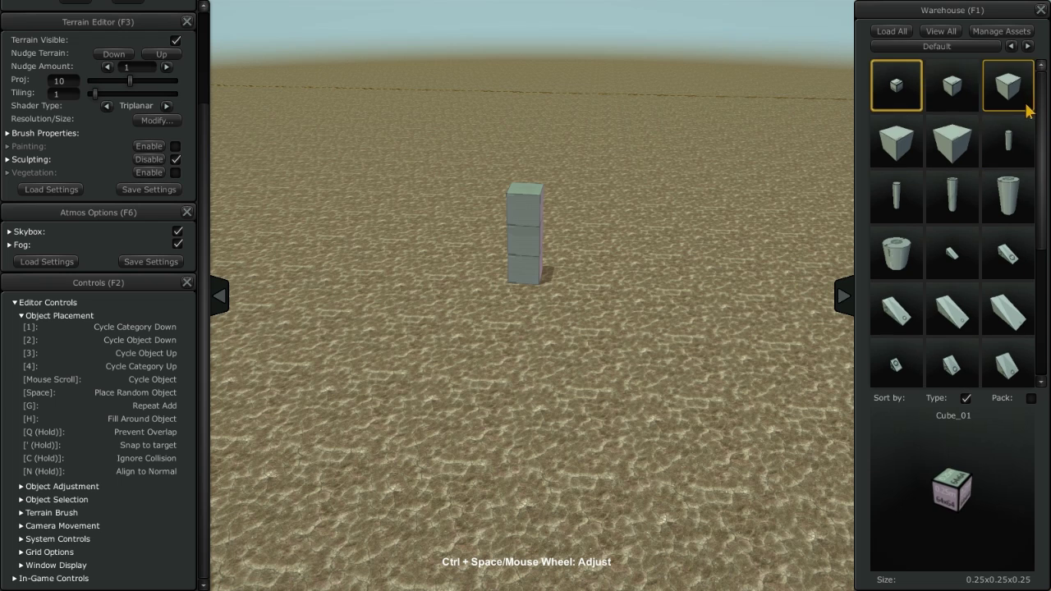
pyautogui.click(961, 147)
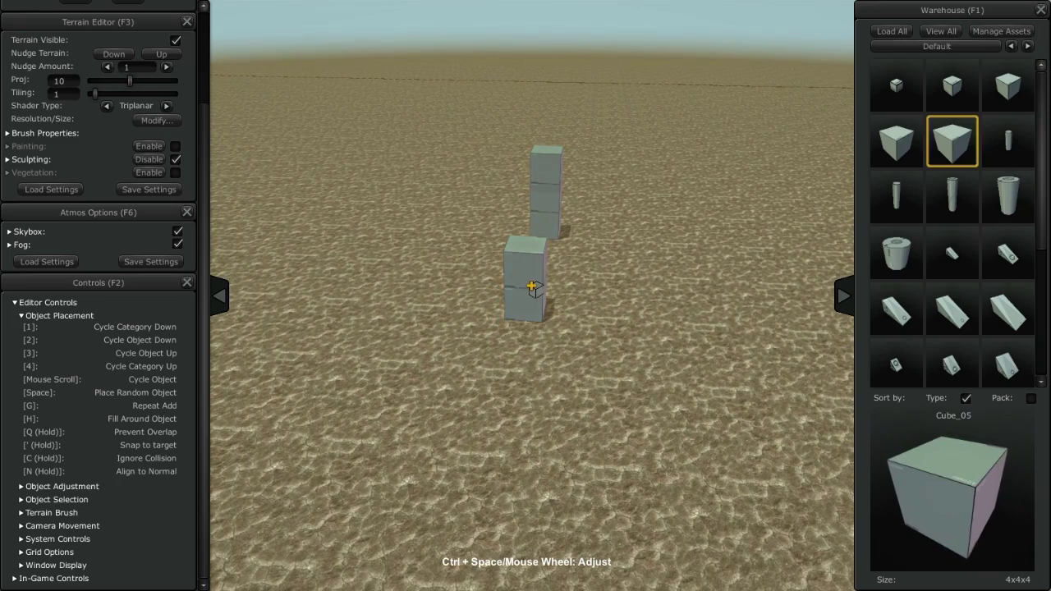
# Stack more Cube_05 cubes on the front tower while moving the camera with W, A and S.
pyautogui.click(536, 288)
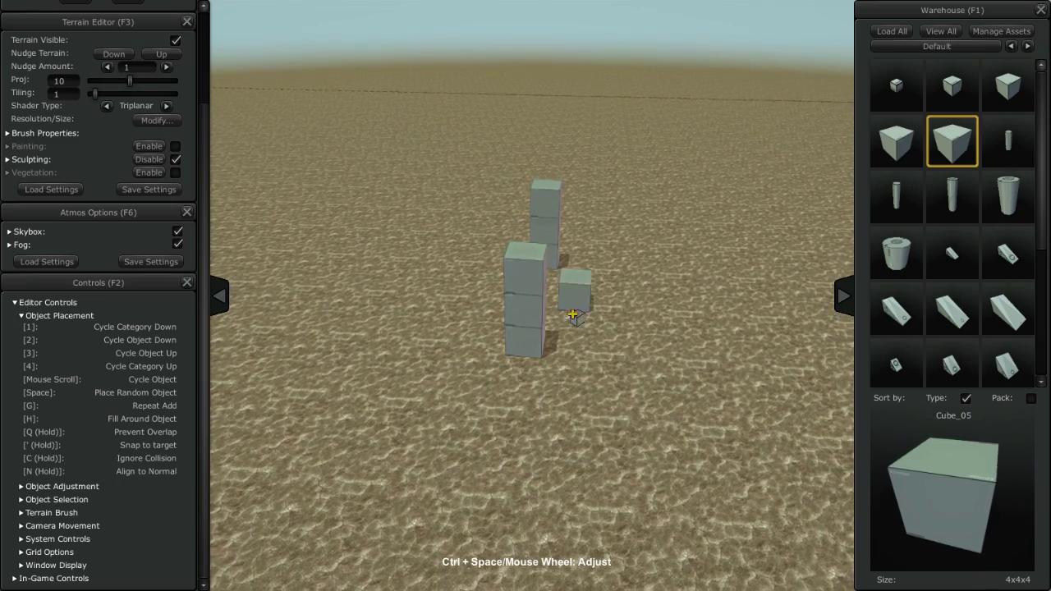
pyautogui.press('w')
pyautogui.press('a')
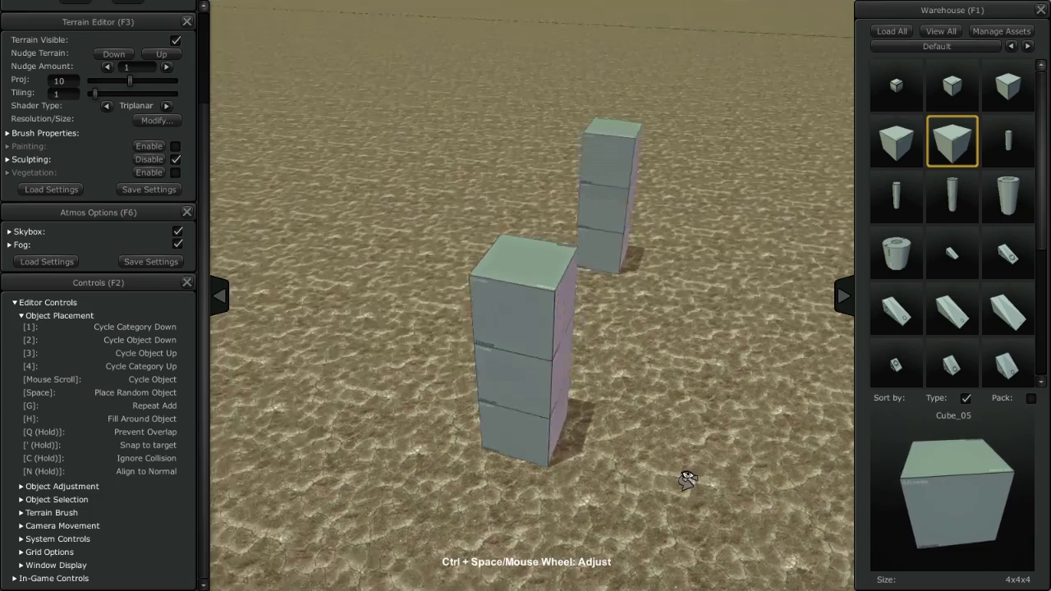
pyautogui.click(509, 265)
pyautogui.press('s')
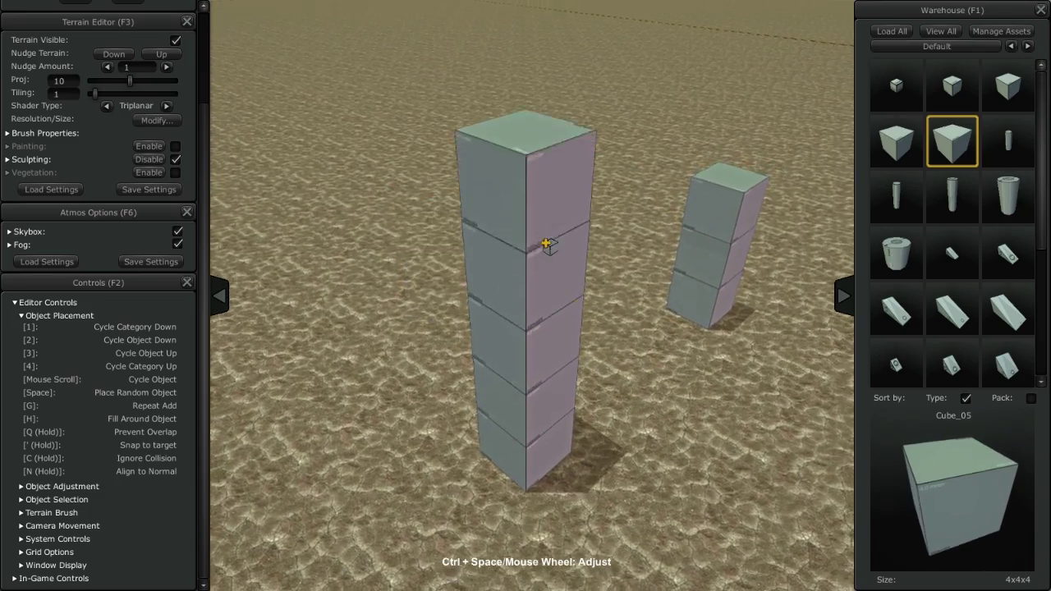
pyautogui.press('s')
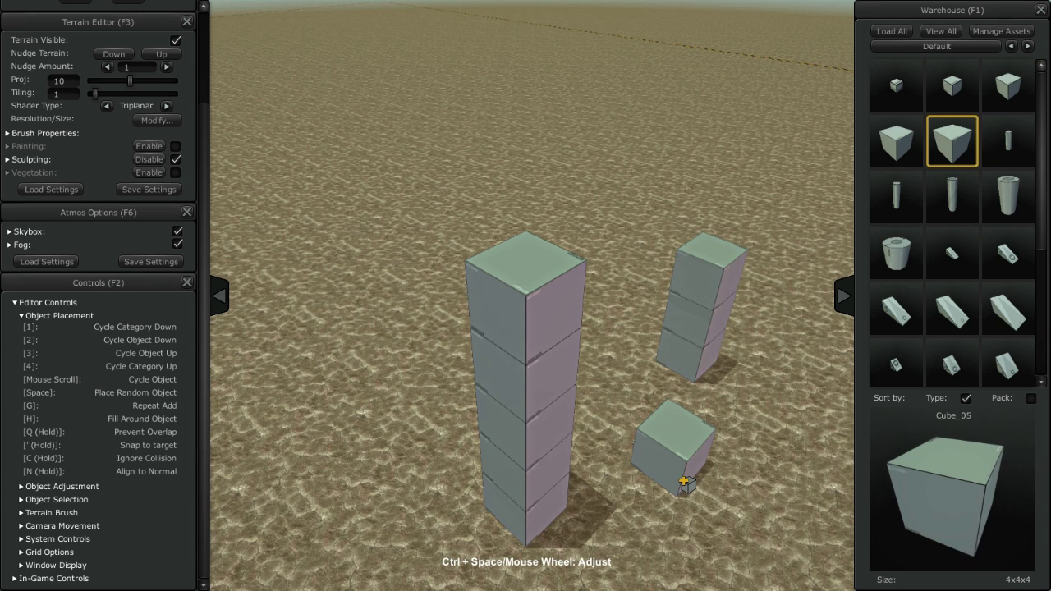
# Open the Grid Editor with F5, close it, and reopen it from the space radial menu.
pyautogui.press('F5')
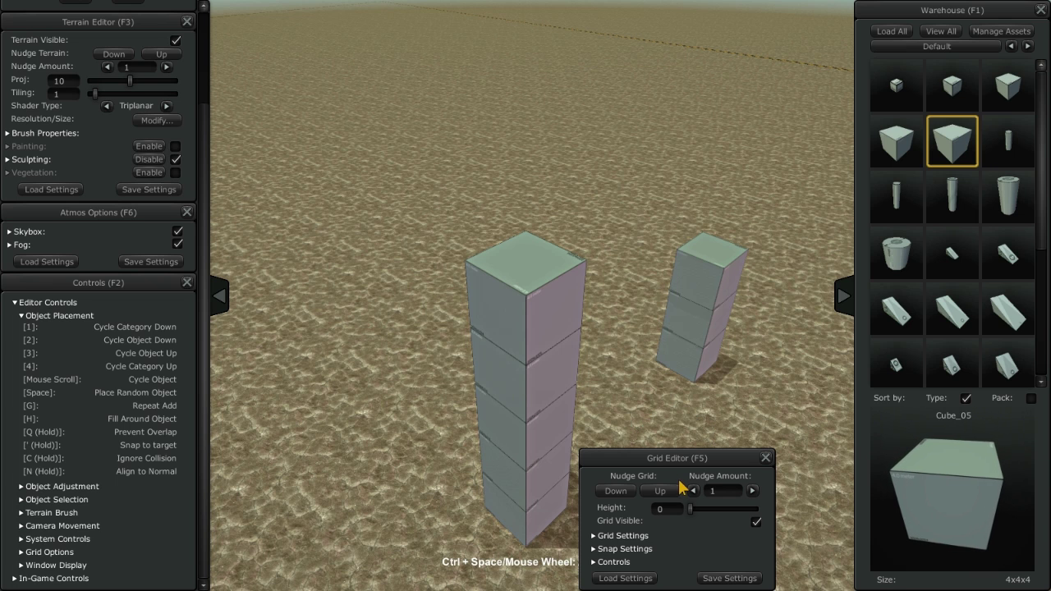
pyautogui.moveTo(667, 466)
pyautogui.mouseDown()
pyautogui.moveTo(460, 347)
pyautogui.moveTo(332, 101)
pyautogui.mouseUp()
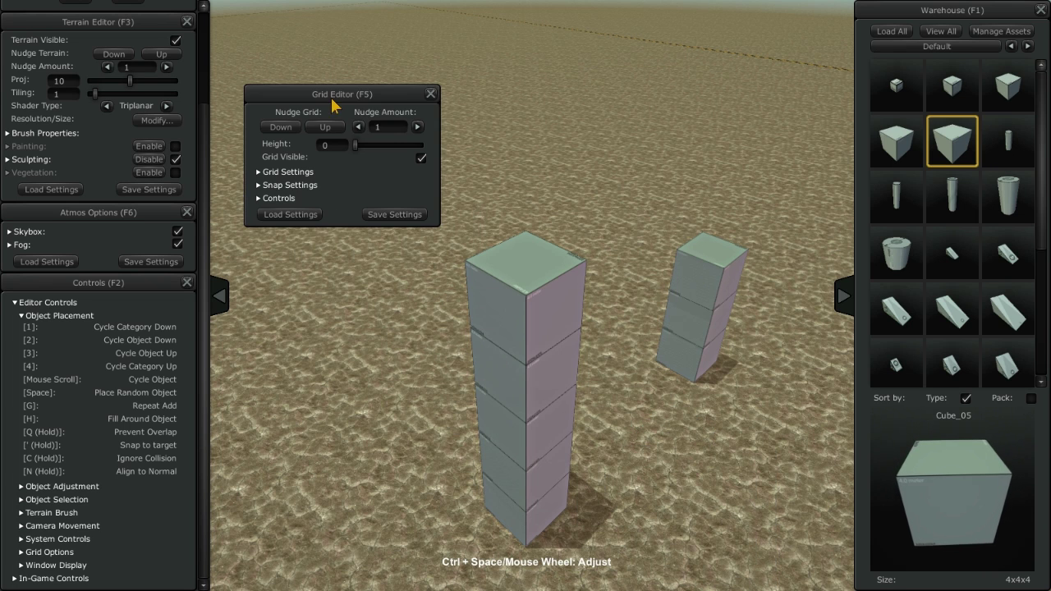
pyautogui.click(431, 93)
pyautogui.press('space')
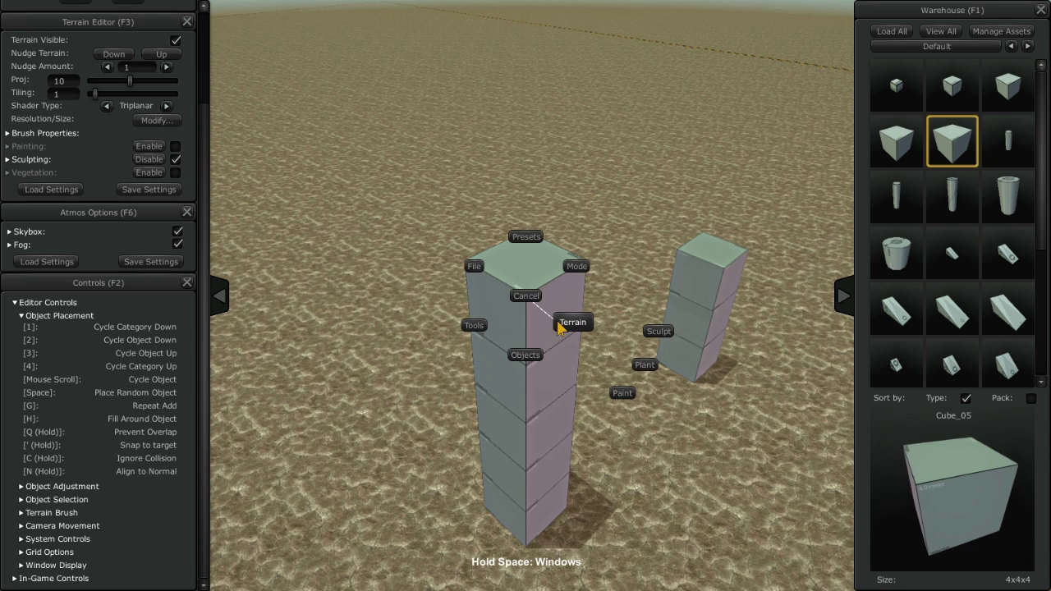
pyautogui.click(633, 352)
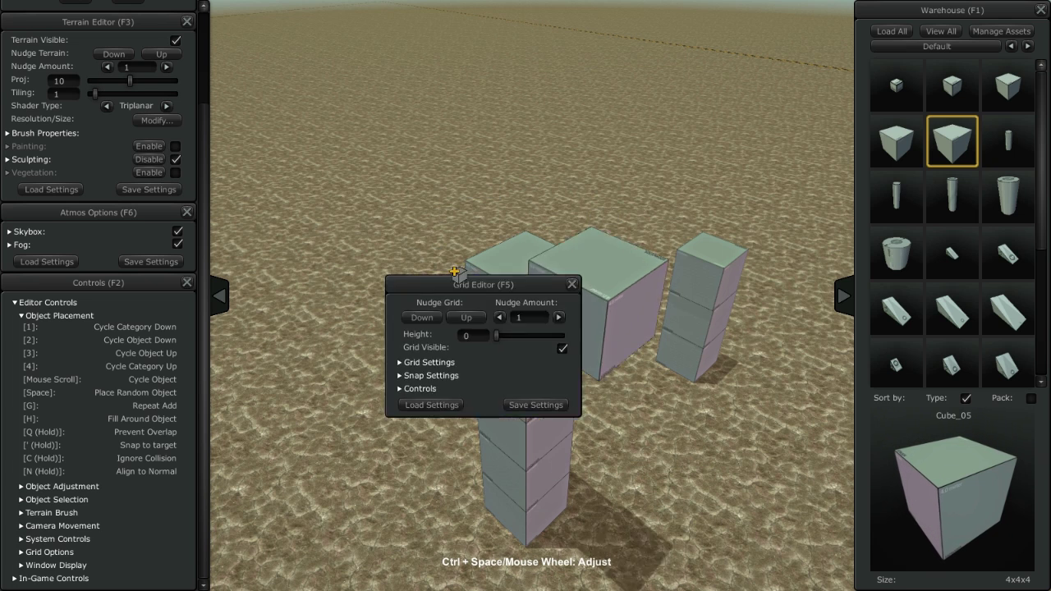
# Expand Grid Settings, Main Axes, Guidelines, Subdivisions, Snap Settings and Controls, then centre the window.
pyautogui.click(296, 111)
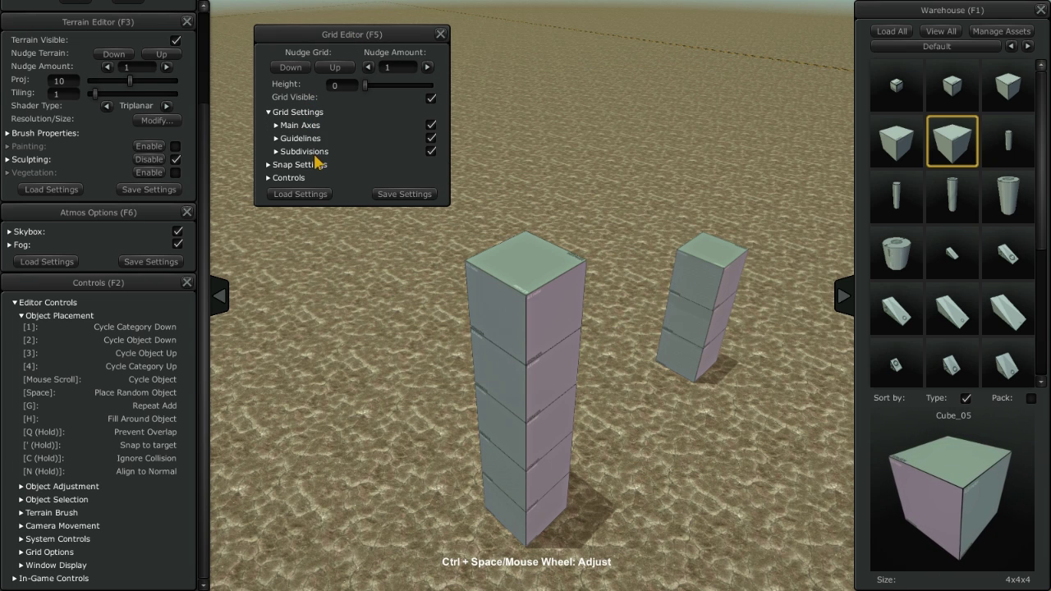
pyautogui.click(300, 124)
pyautogui.click(300, 164)
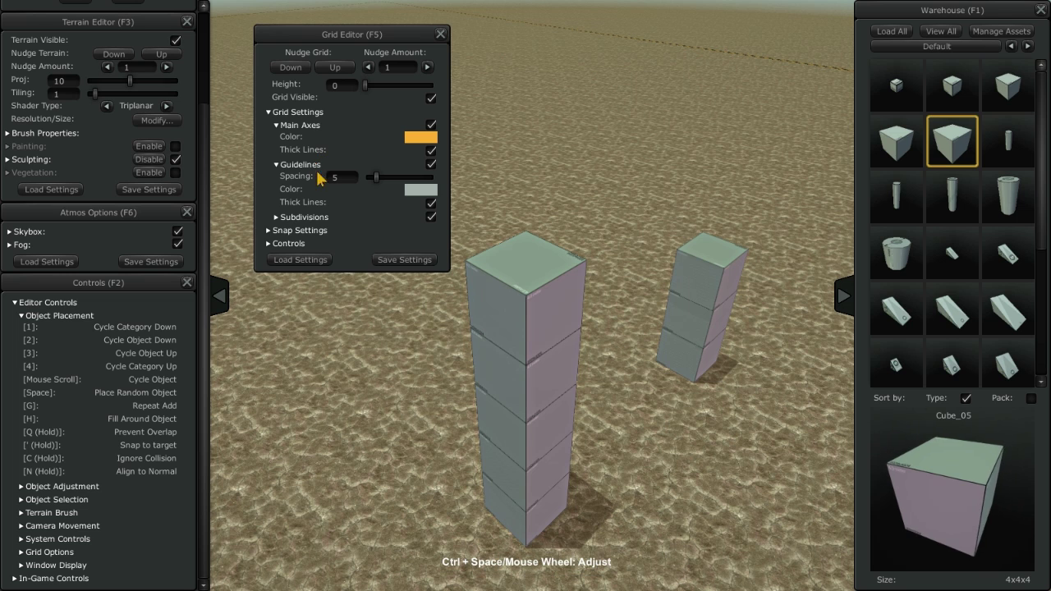
pyautogui.click(304, 217)
pyautogui.click(319, 272)
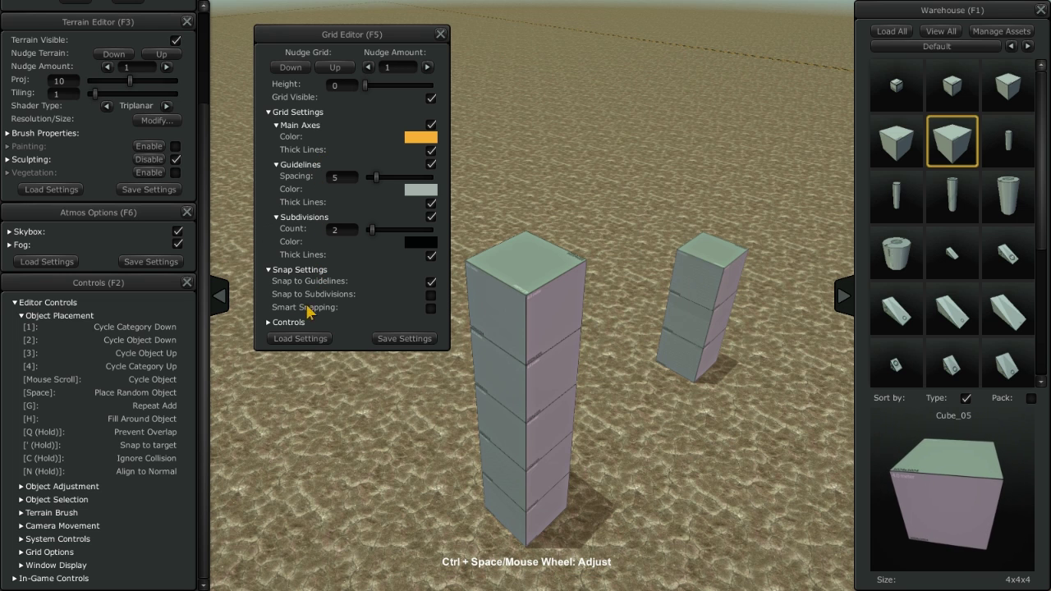
pyautogui.click(305, 326)
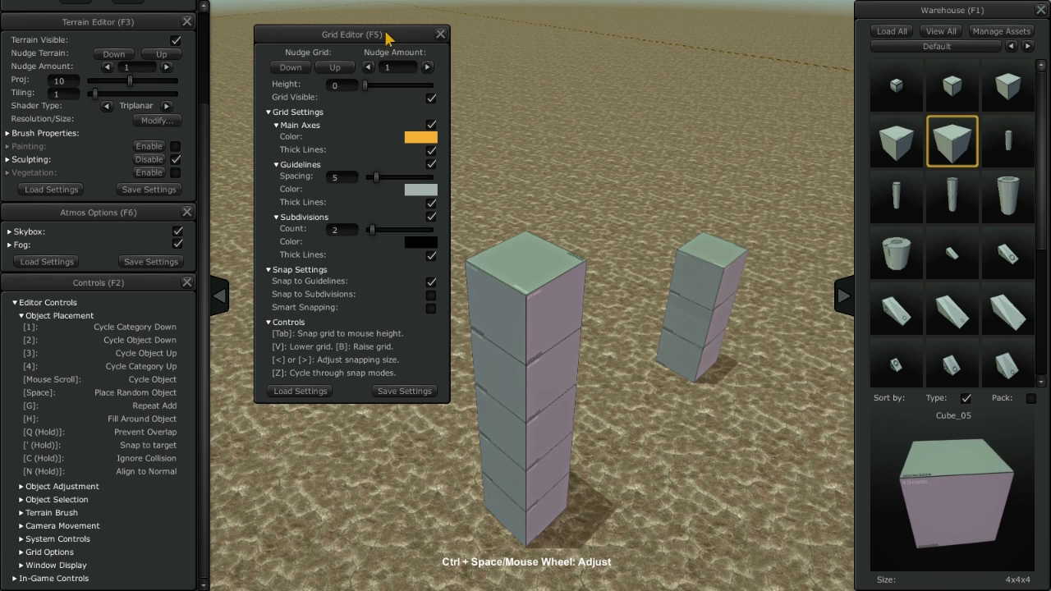
pyautogui.moveTo(386, 37)
pyautogui.mouseDown()
pyautogui.moveTo(555, 85)
pyautogui.moveTo(553, 103)
pyautogui.mouseUp()
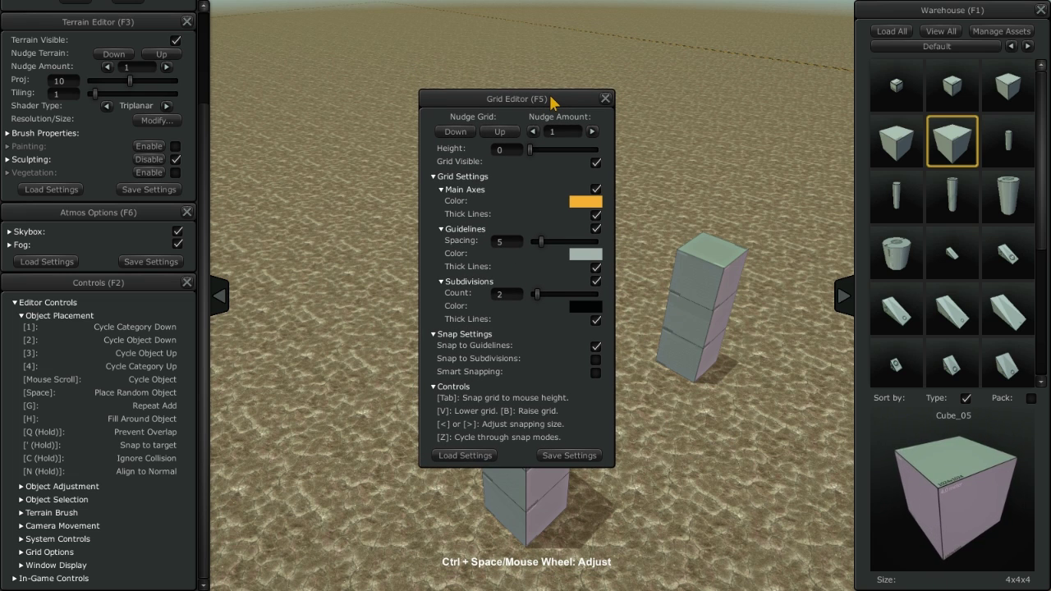